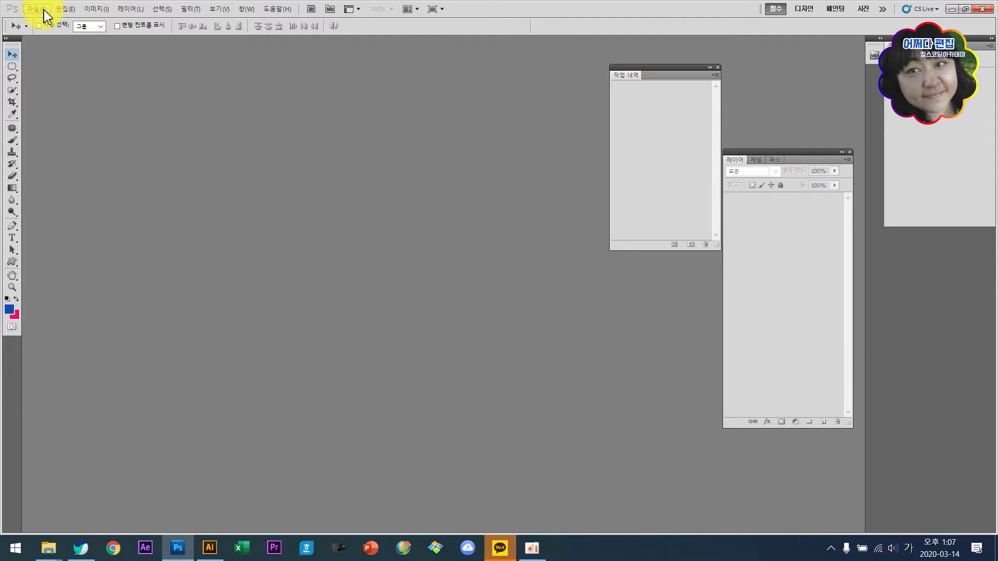
# - Create a new document named 포토샵2강, 20 cm wide and 20 cm high
pyautogui.click(45, 9)
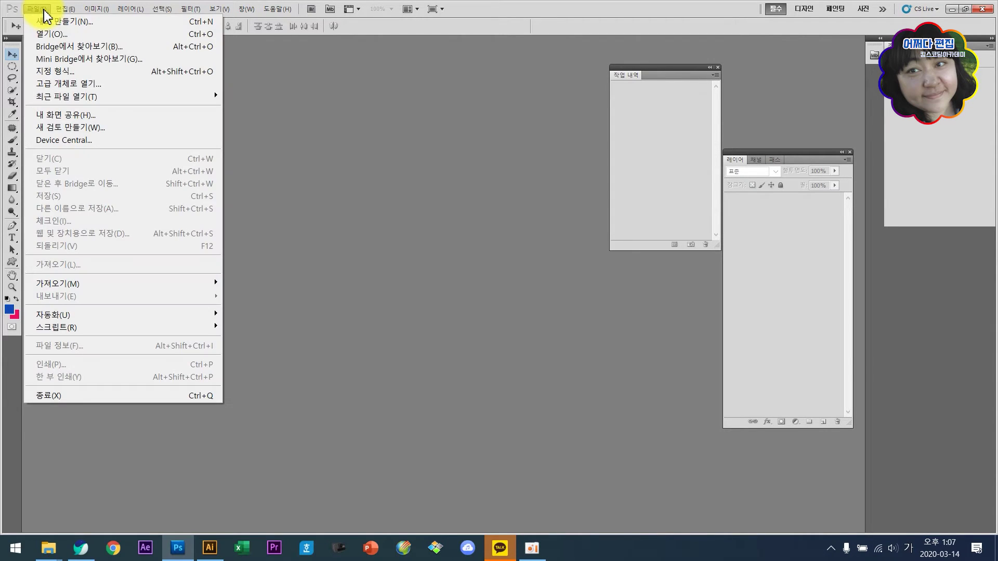
pyautogui.click(47, 22)
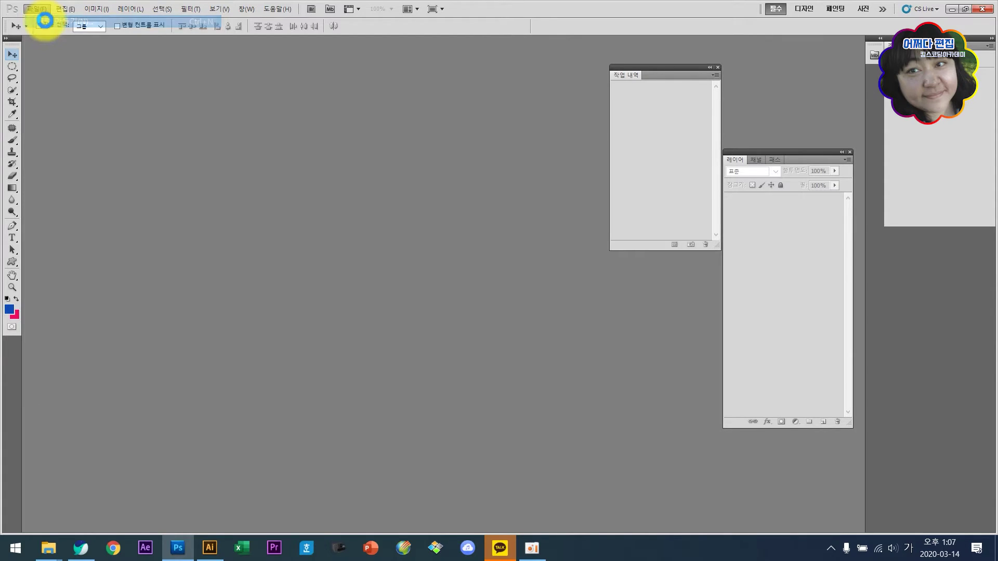
pyautogui.moveTo(460, 191); pyautogui.dragTo(407, 195)
pyautogui.write('20')
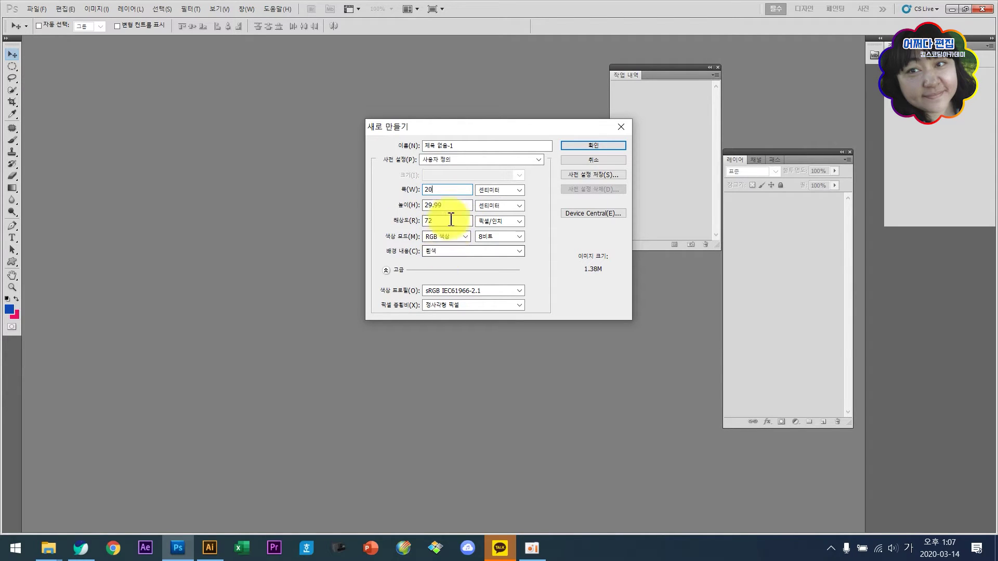
pyautogui.moveTo(454, 206); pyautogui.dragTo(413, 206)
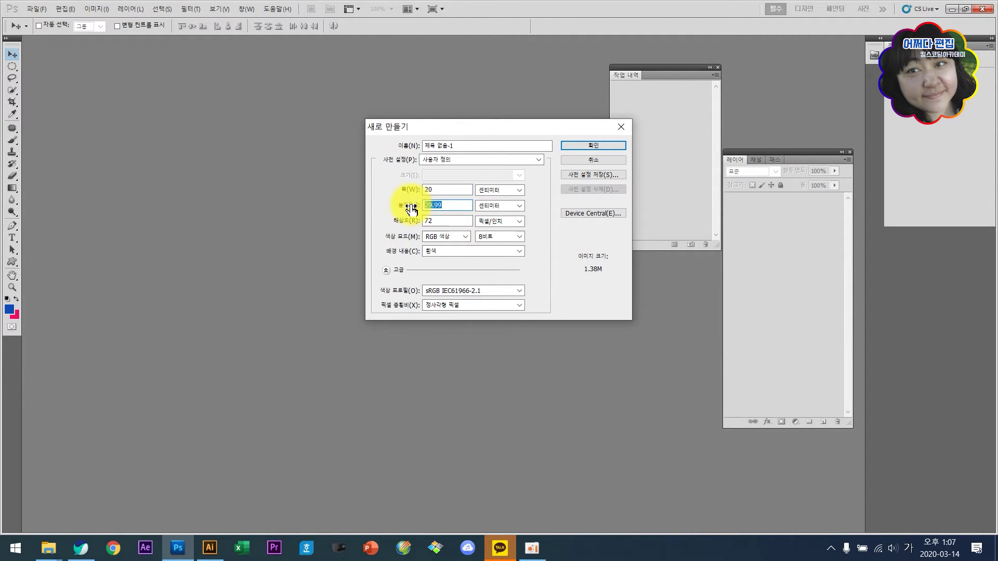
pyautogui.write('20')
pyautogui.moveTo(459, 146); pyautogui.dragTo(414, 148)
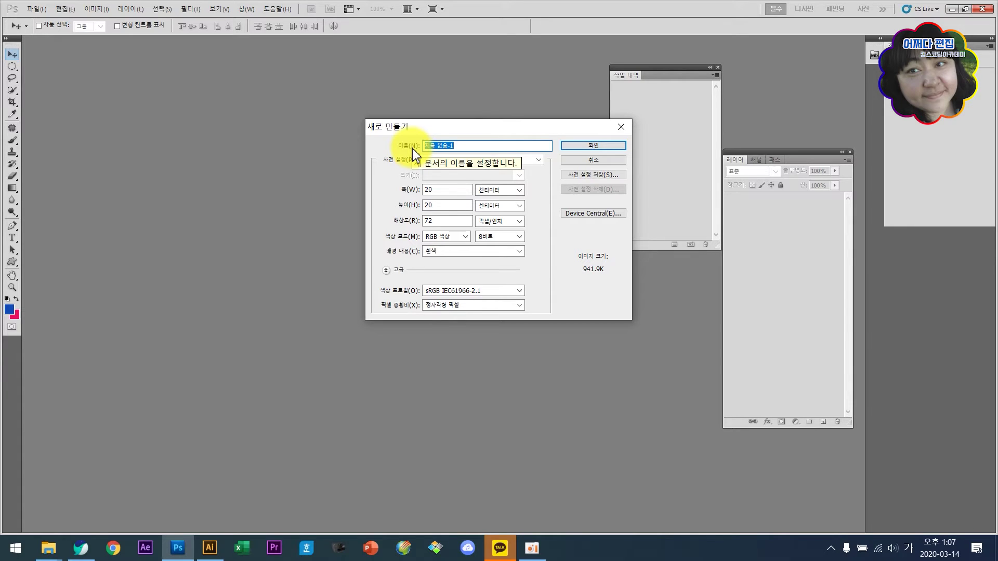
pyautogui.write('ㅍㅡ')
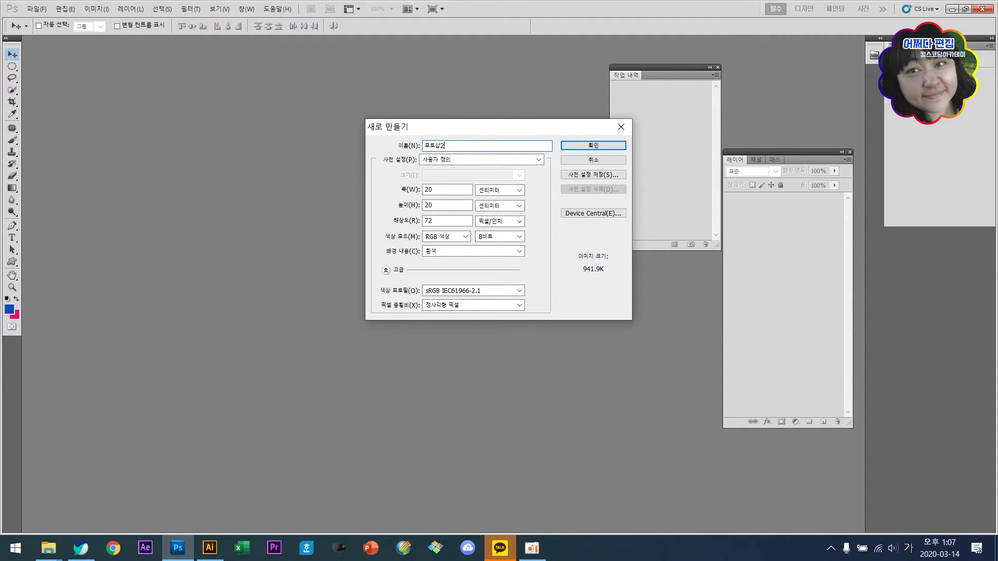
pyautogui.write('토샵2강')
pyautogui.click(596, 146)
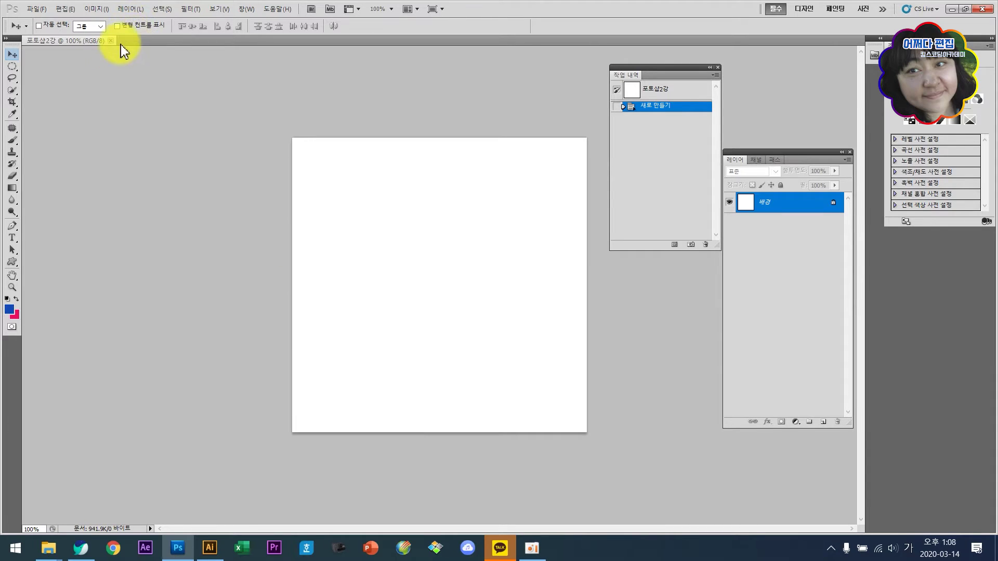
# - Show the grid over the blank canvas
pyautogui.click(223, 10)
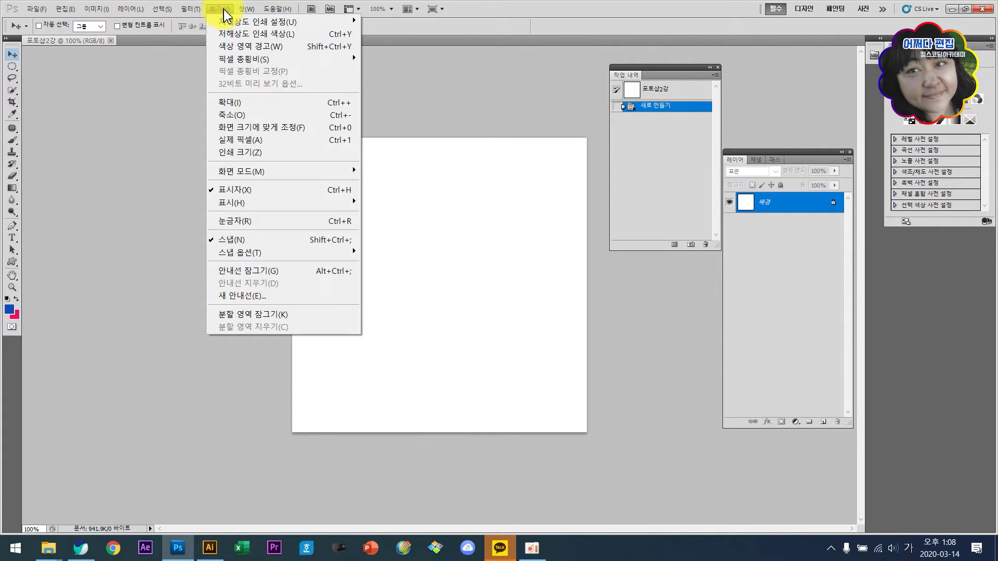
pyautogui.moveTo(245, 208)
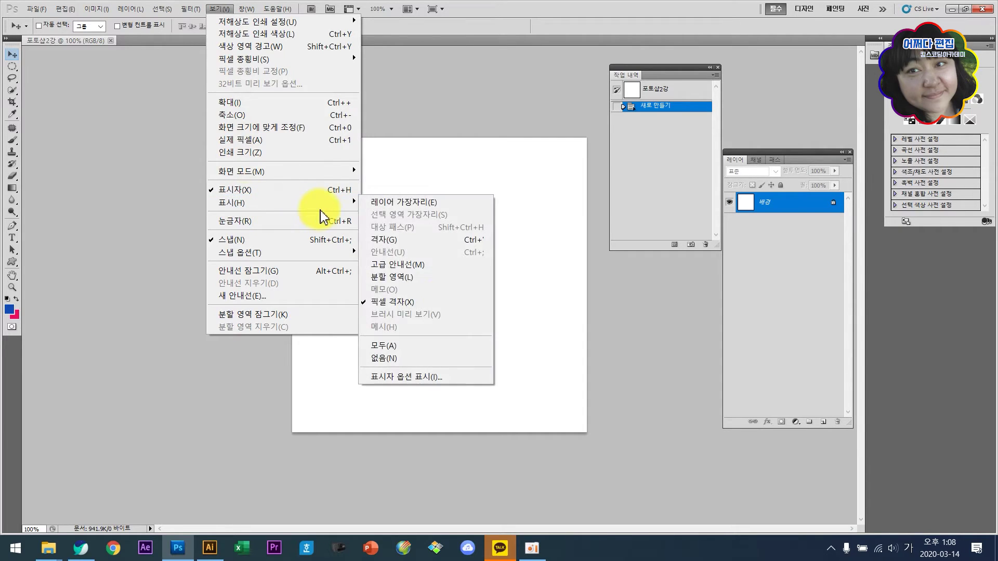
pyautogui.click(378, 241)
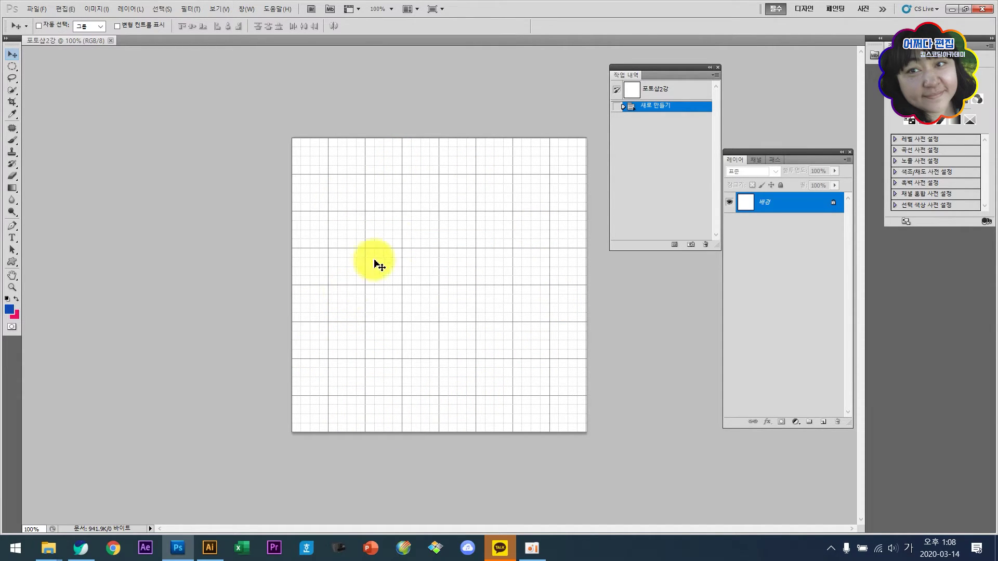
# - Add a new empty layer above the background and activate the Elliptical Marquee tool
pyautogui.moveTo(782, 152); pyautogui.dragTo(787, 70)
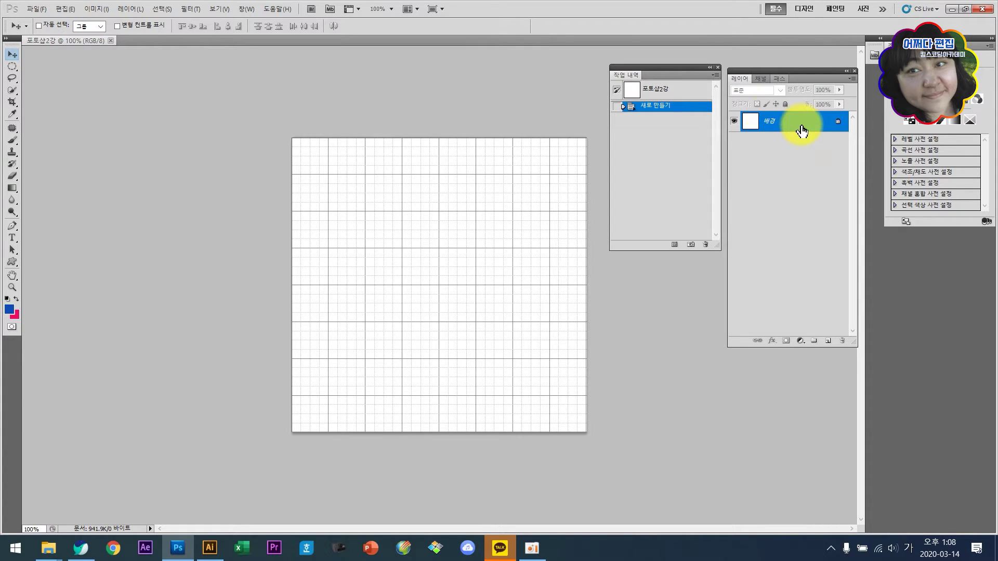
pyautogui.click(828, 341)
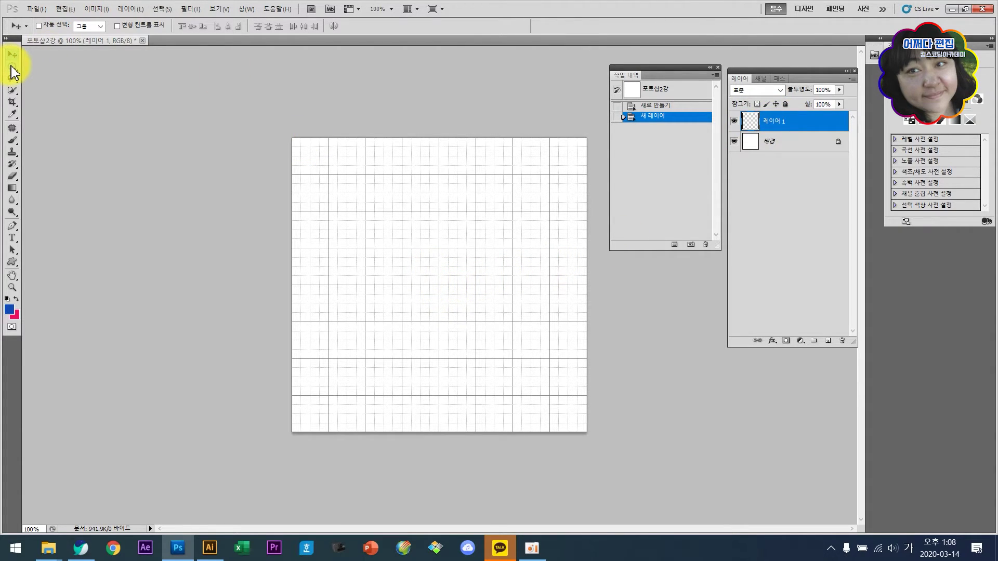
pyautogui.moveTo(11, 67); pyautogui.dragTo(37, 76)
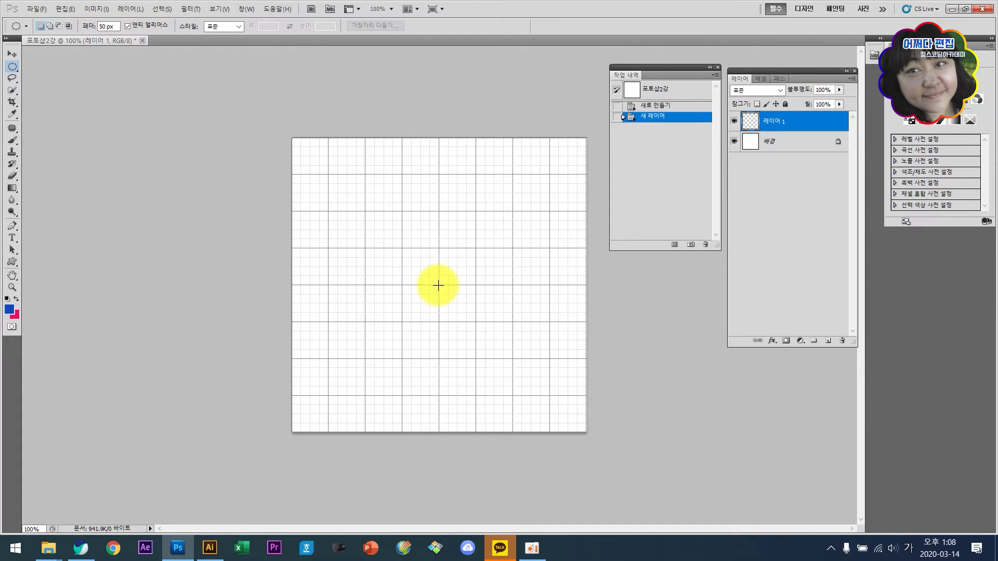
pyautogui.moveTo(438, 286); pyautogui.dragTo(547, 461)
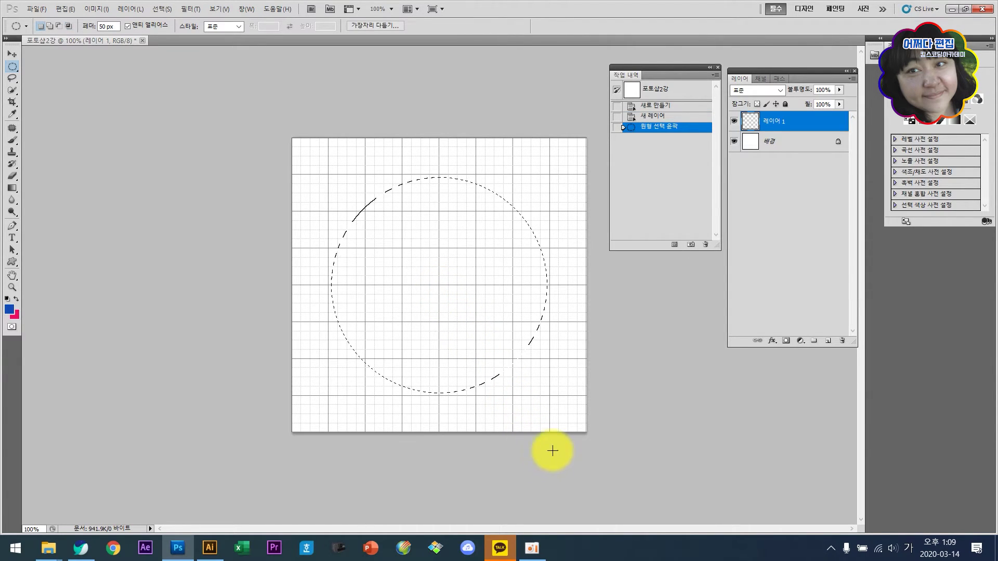
pyautogui.click(441, 391)
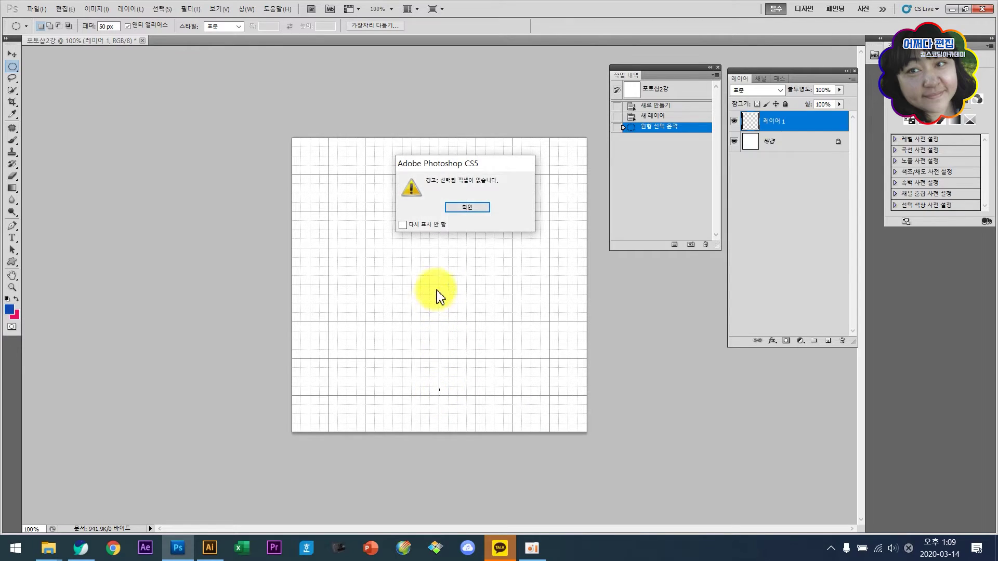
pyautogui.click(468, 208)
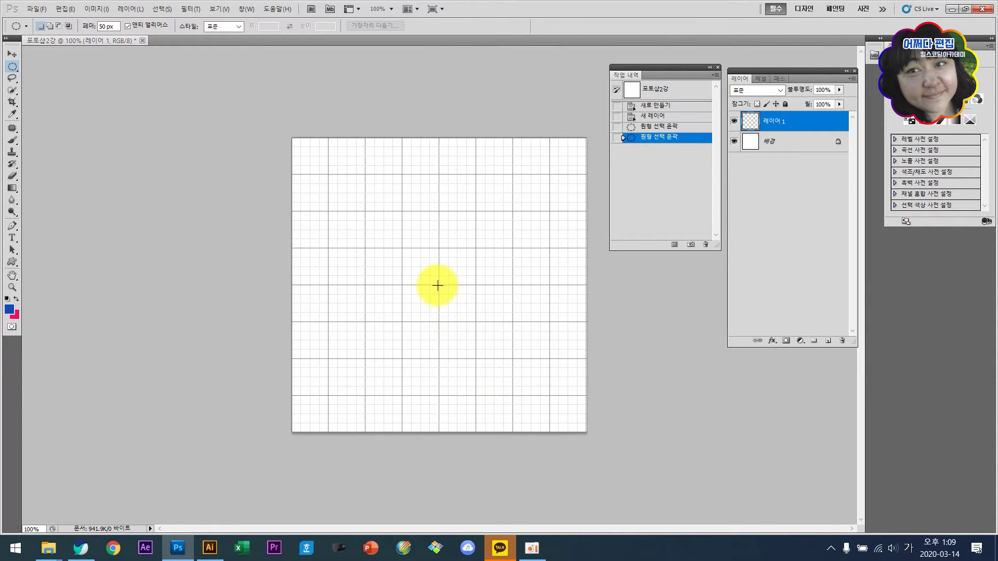
pyautogui.moveTo(438, 285)
pyautogui.mouseDown()
pyautogui.moveTo(468, 357)
pyautogui.moveTo(547, 462)
pyautogui.mouseUp()
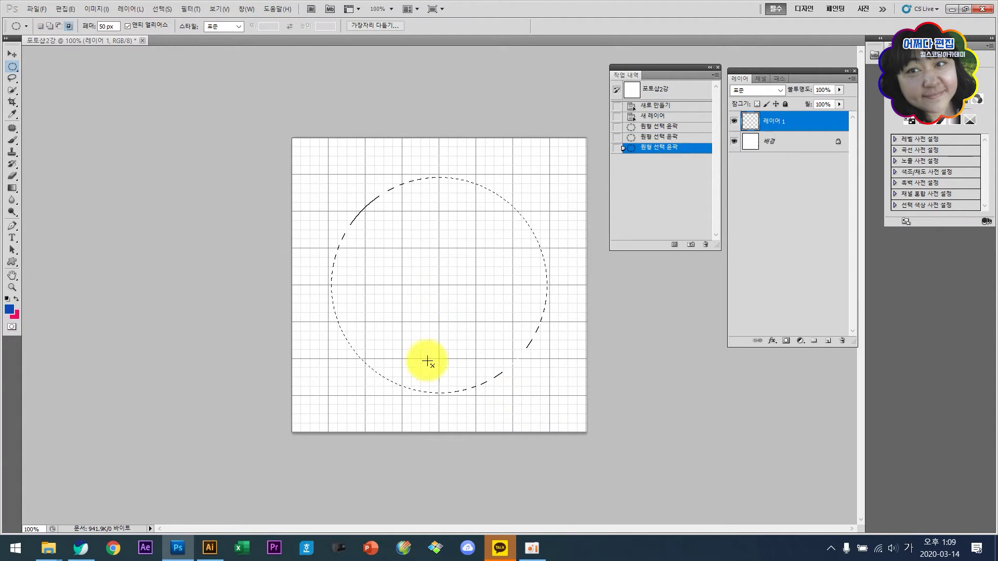
# - Set the feather to 0 px, deselect, and draw a circular selection from the canvas centre, six major grid squares across
pyautogui.doubleClick(102, 26)
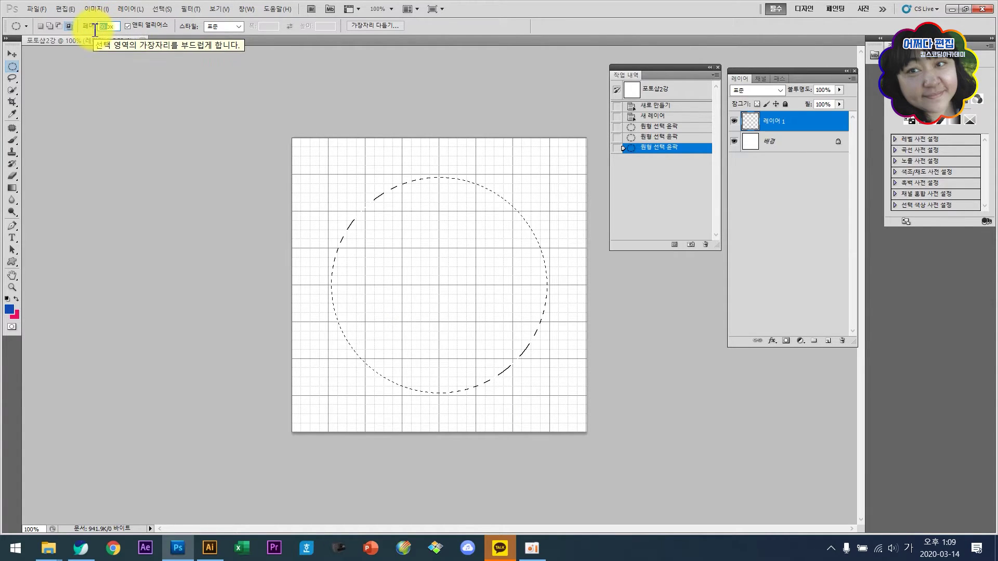
pyautogui.write('0')
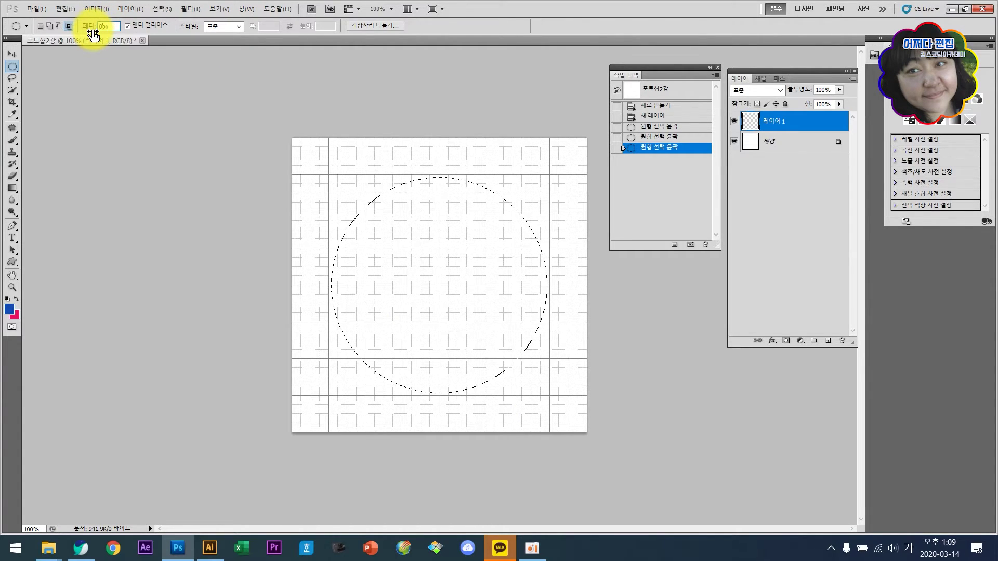
pyautogui.hotkey('ctrl', 'd')
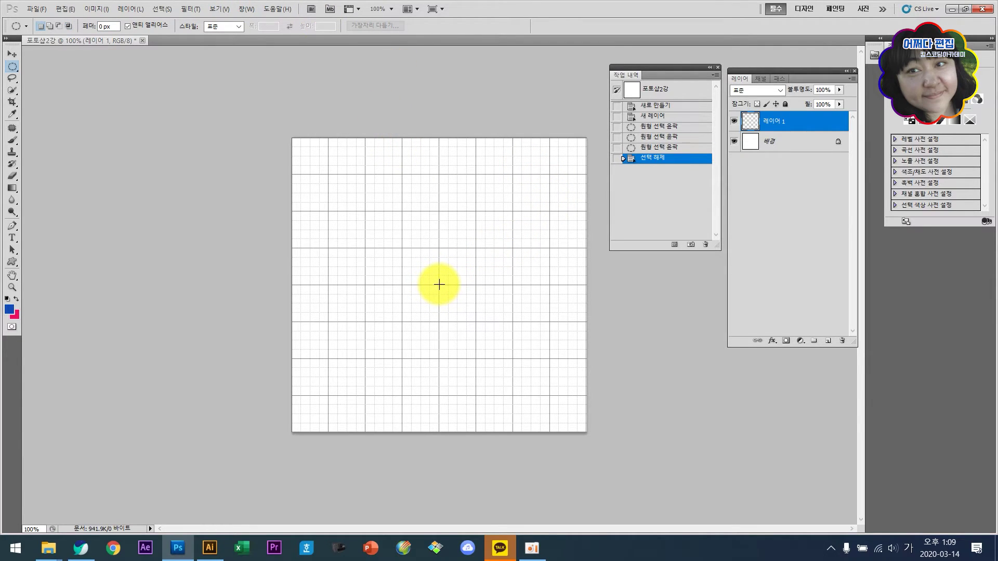
pyautogui.moveTo(474, 331); pyautogui.dragTo(553, 388)
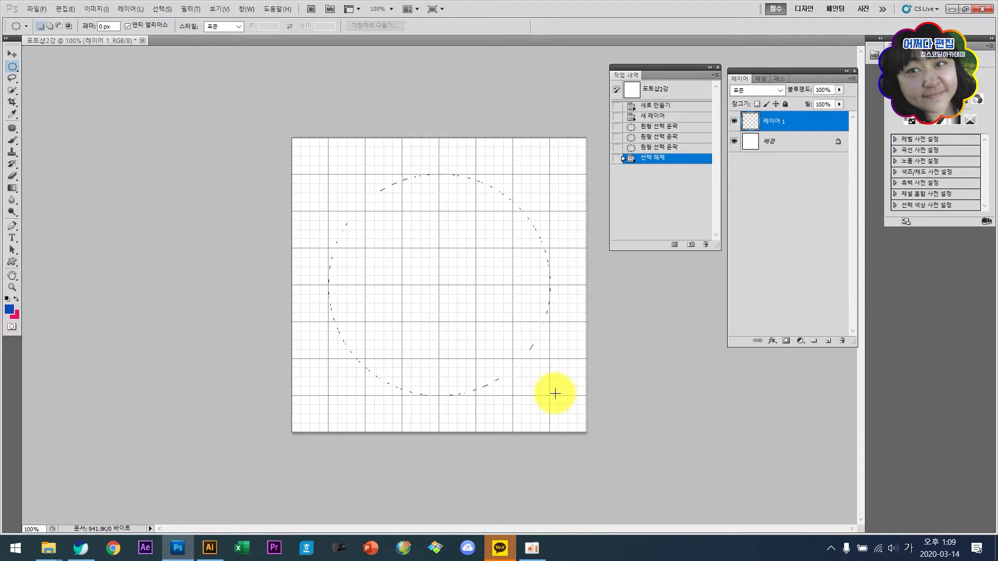
pyautogui.moveTo(555, 396); pyautogui.dragTo(551, 396)
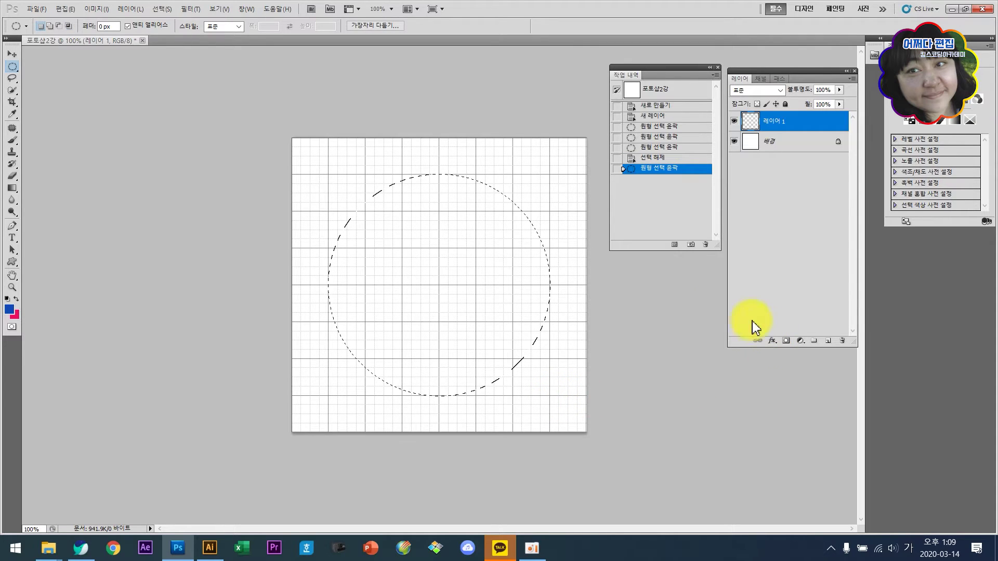
# - Set the foreground colour to bright red, fill the circular selection with it and deselect
pyautogui.click(9, 310)
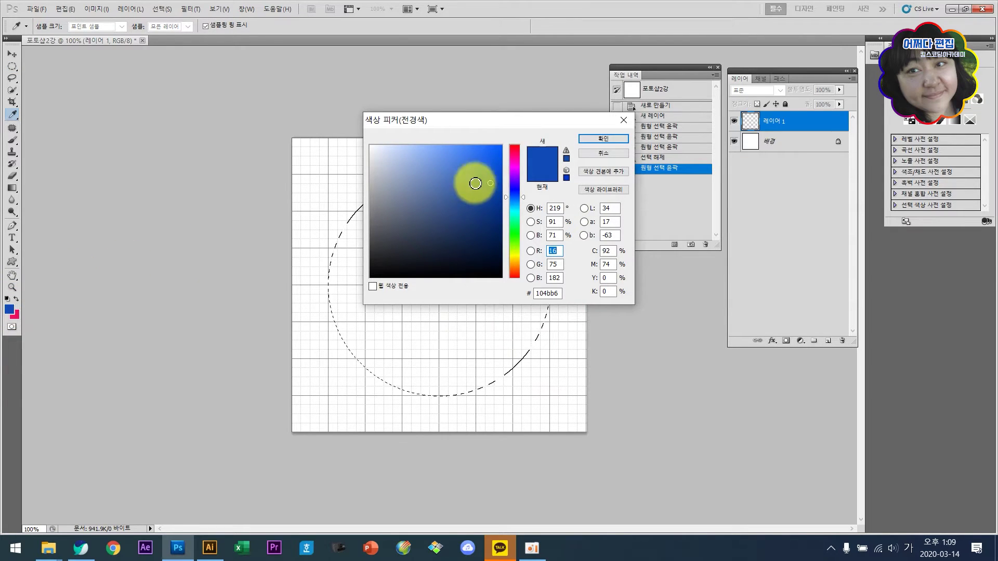
pyautogui.moveTo(513, 153); pyautogui.dragTo(517, 154)
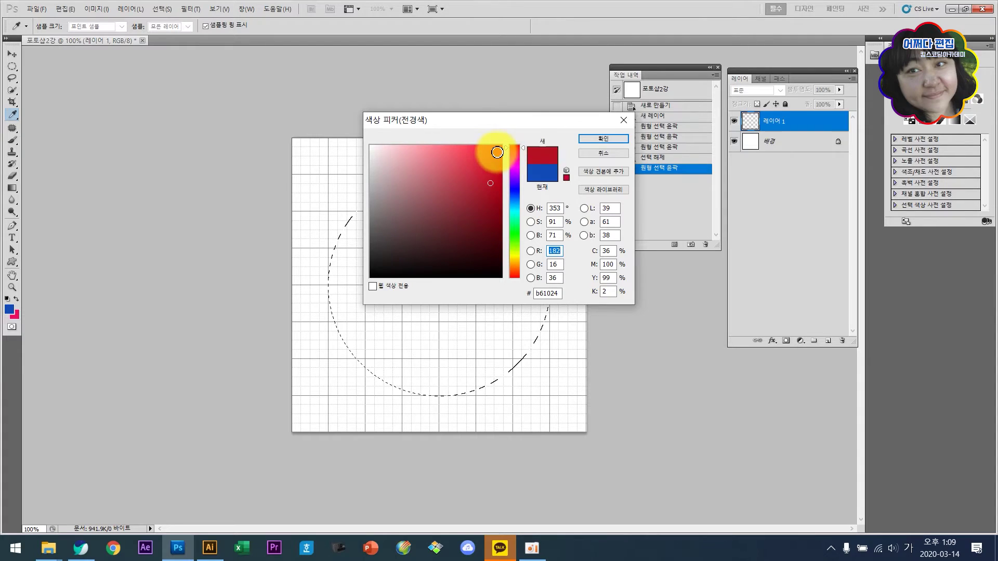
pyautogui.click(497, 151)
pyautogui.click(610, 141)
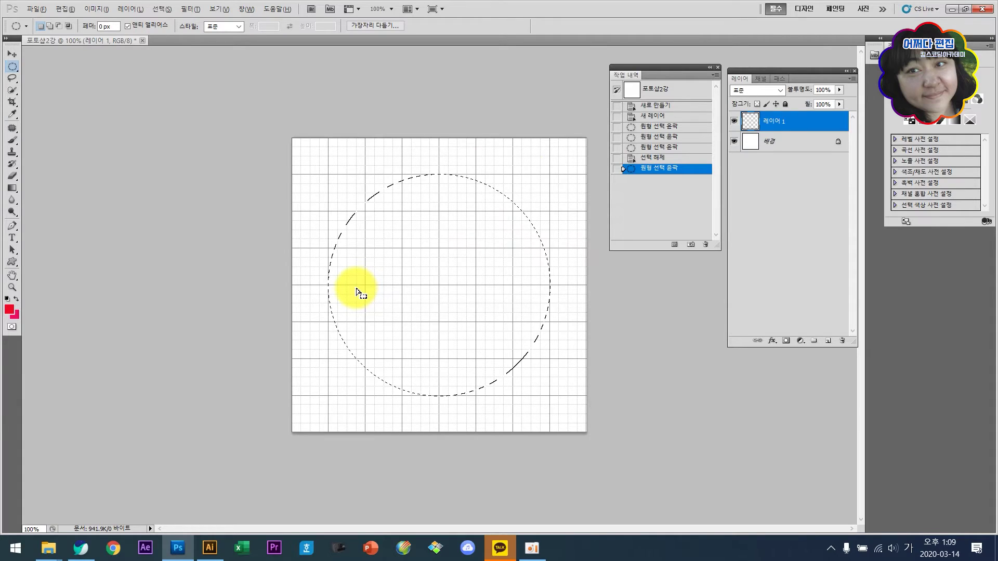
pyautogui.hotkey('alt', 'Delete')
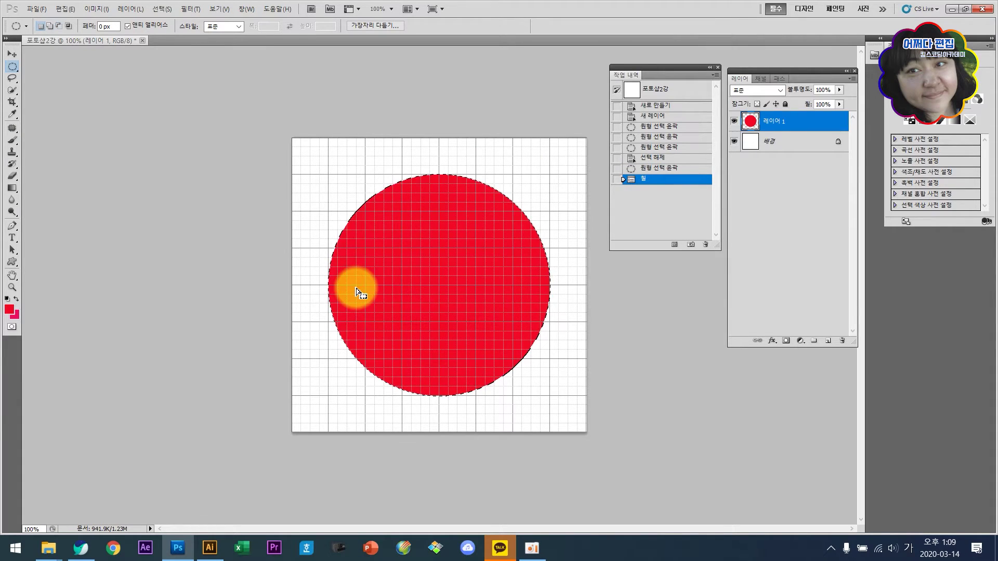
pyautogui.click(528, 165)
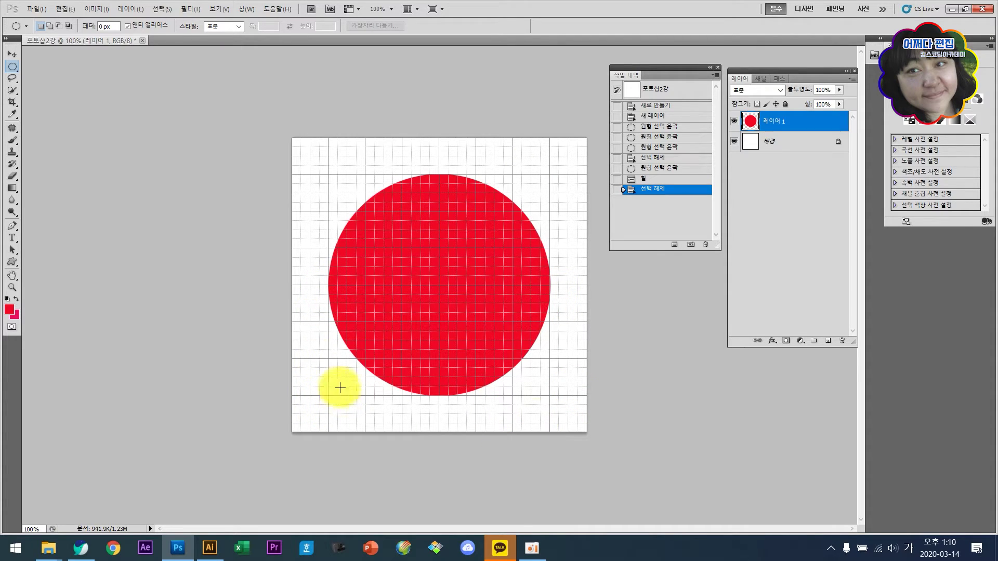
# - Delete the lower half of the red circle with a rectangular selection along the horizontal centre line, and deselect
pyautogui.click(13, 66)
pyautogui.click(52, 65)
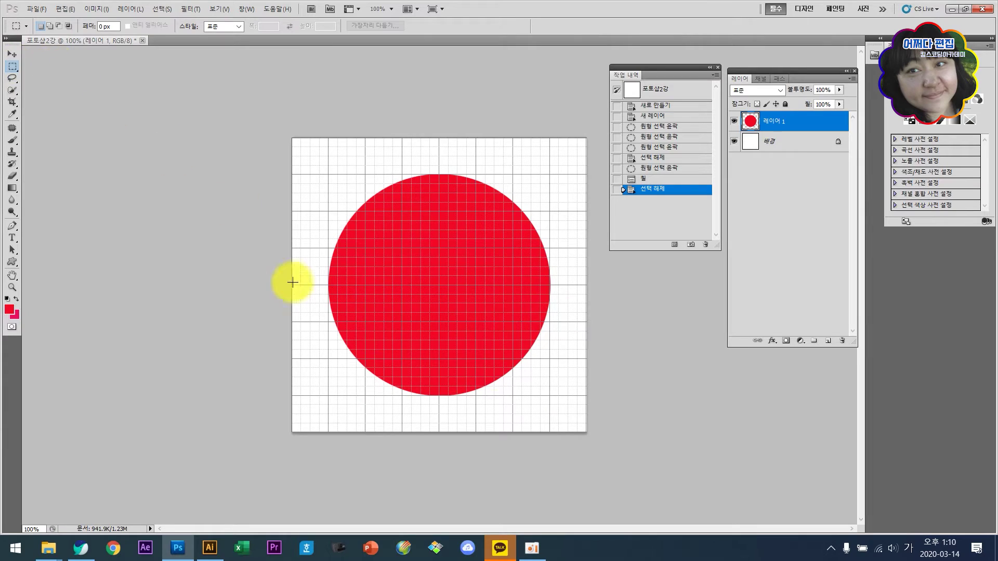
pyautogui.moveTo(311, 414); pyautogui.dragTo(567, 283)
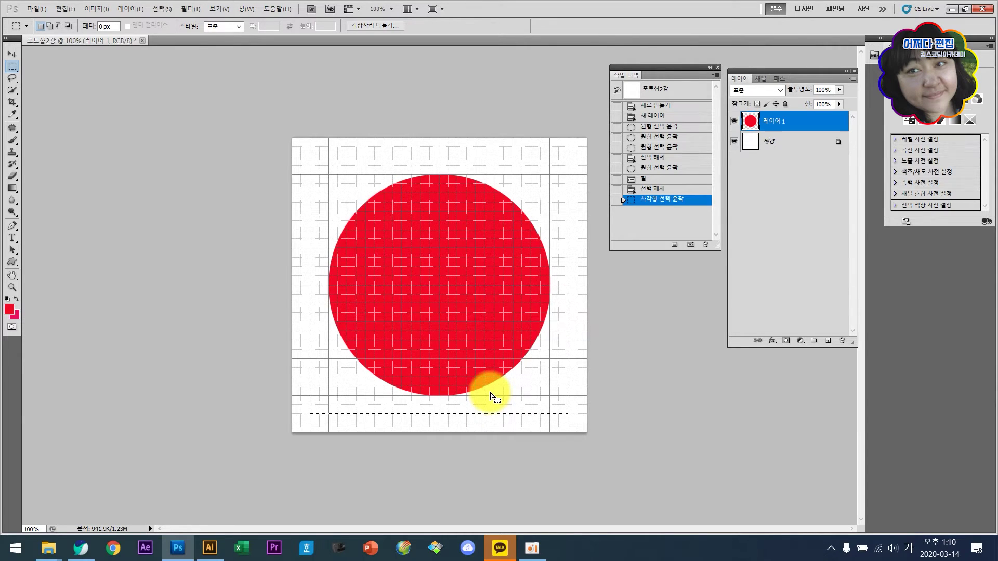
pyautogui.press('Delete')
pyautogui.click(529, 167)
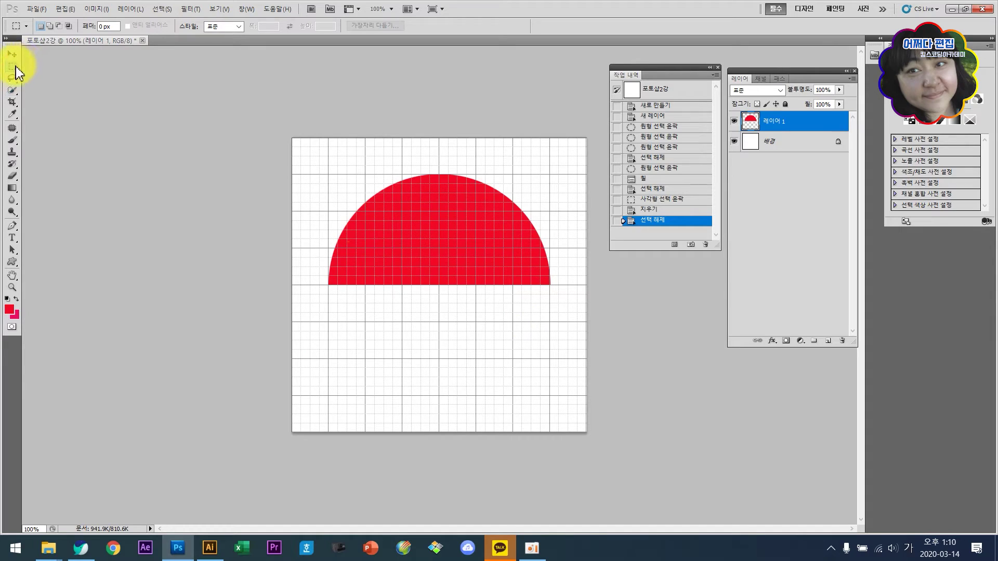
# - Fill a circle three major grid squares across with red, centred on the left half of the semicircle's flat edge, and deselect
pyautogui.moveTo(12, 66); pyautogui.dragTo(46, 76)
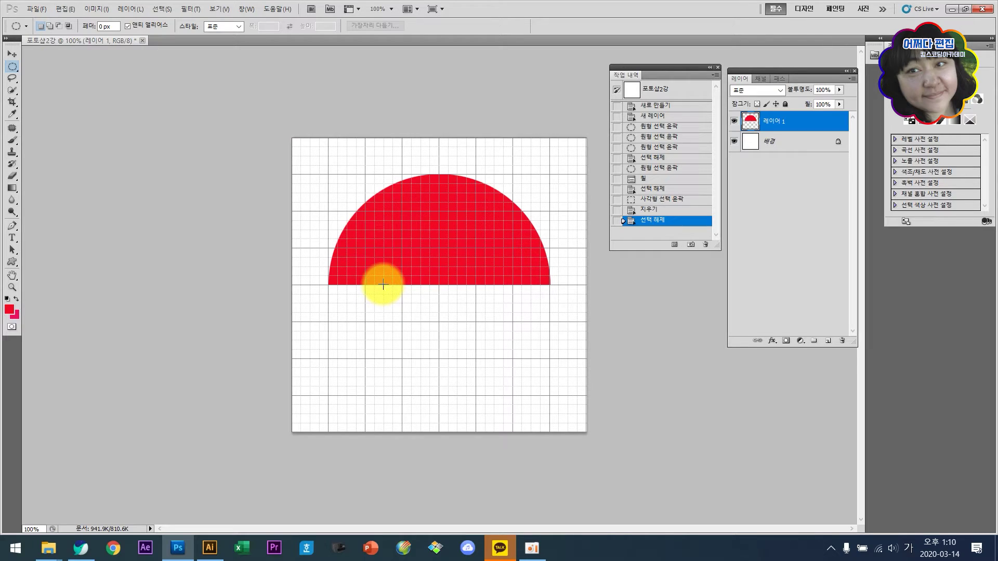
pyautogui.moveTo(384, 284); pyautogui.dragTo(436, 380)
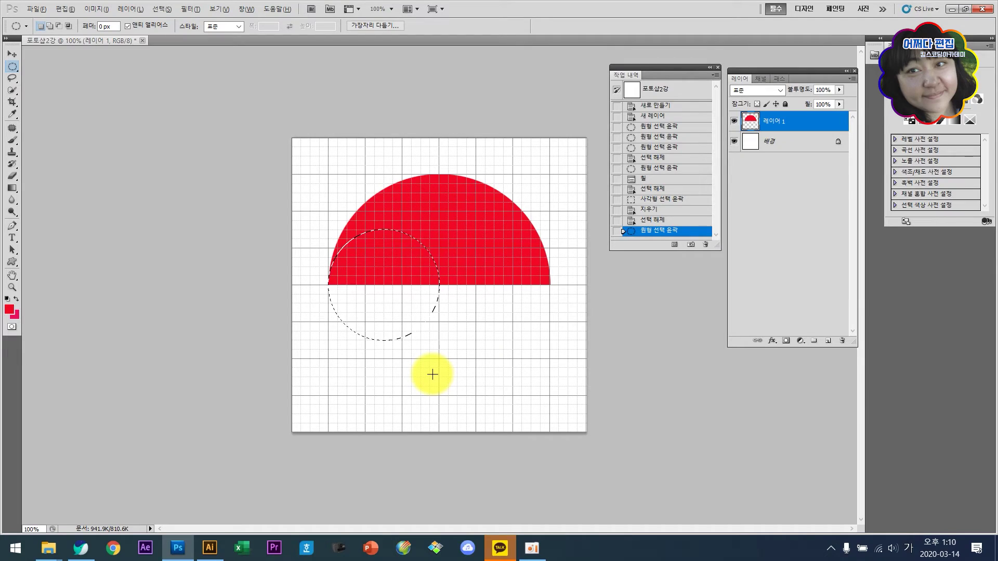
pyautogui.hotkey('alt', 'Delete')
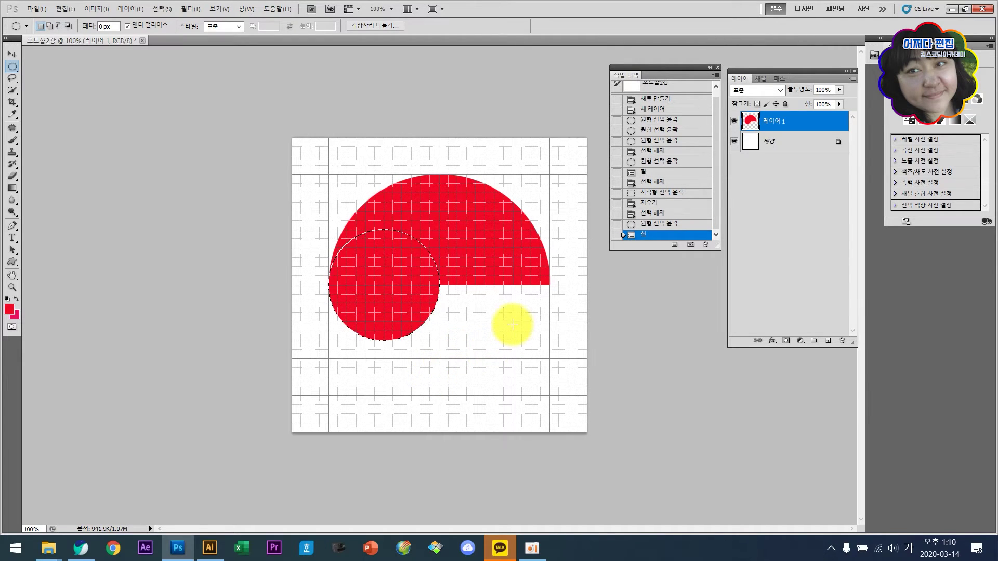
pyautogui.click(469, 265)
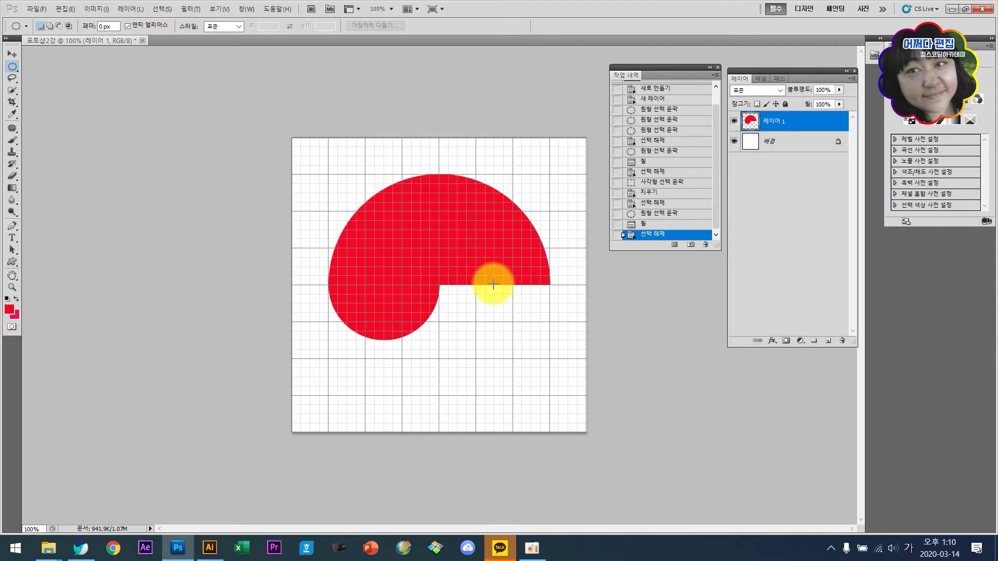
# - Delete a circular area three major grid squares across, centred on the right half of the red shape's flat edge, and deselect
pyautogui.moveTo(505, 315); pyautogui.dragTo(552, 454)
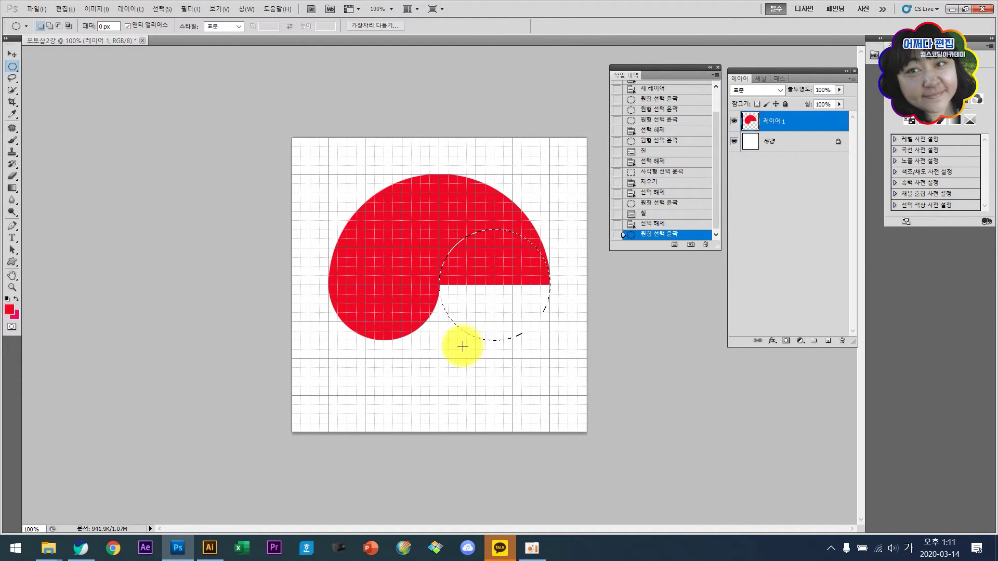
pyautogui.press('Delete')
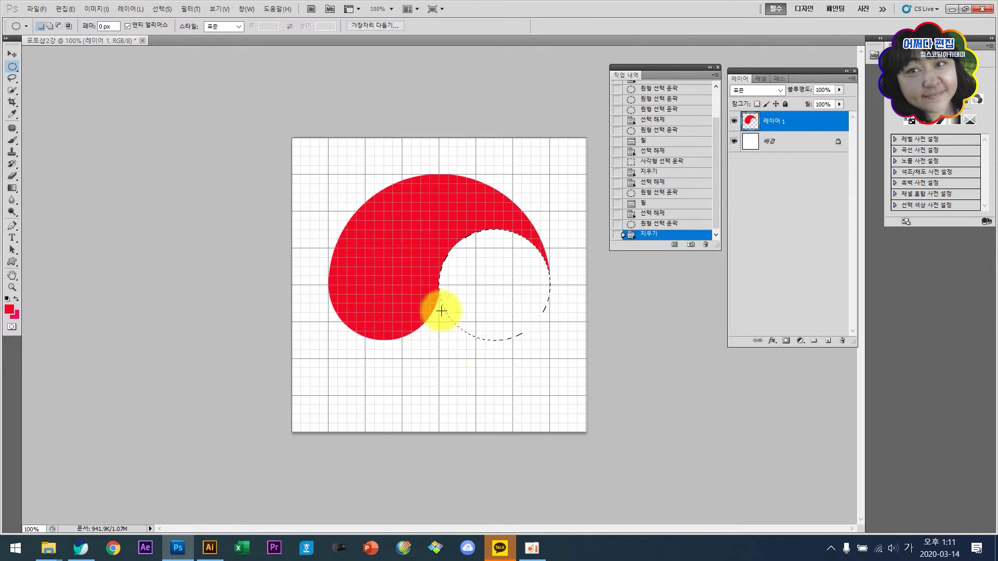
pyautogui.click(12, 53)
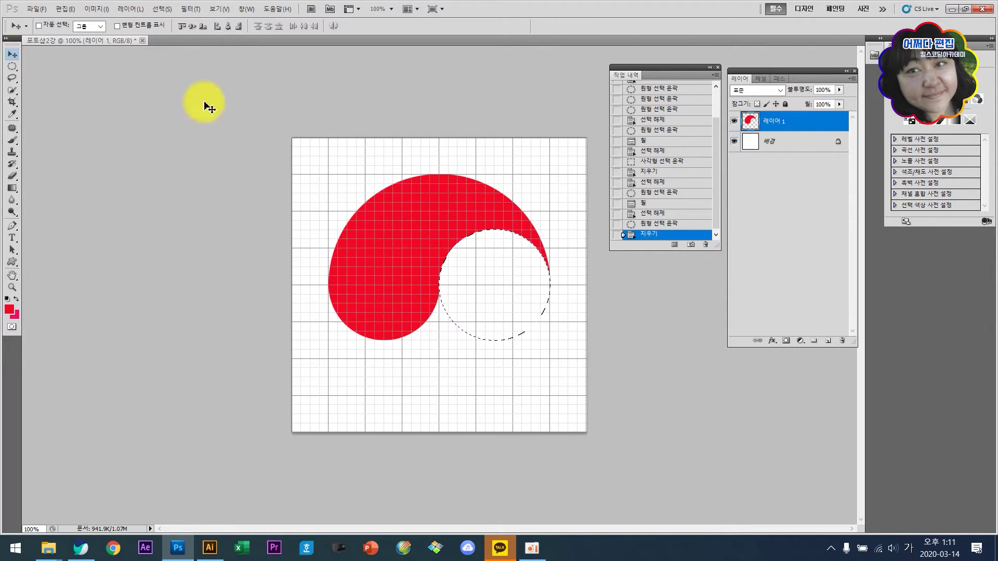
pyautogui.click(15, 68)
pyautogui.click(550, 197)
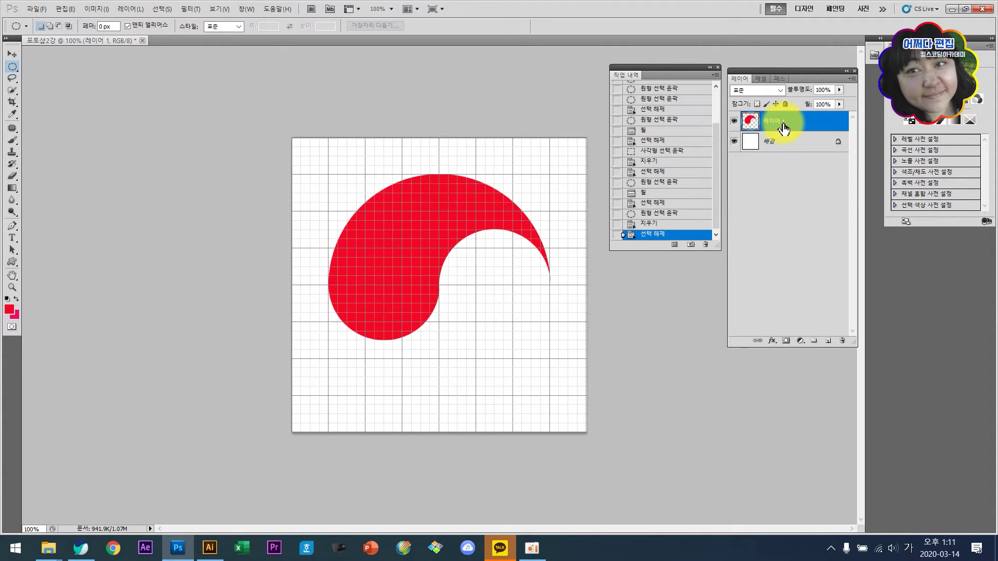
# - Duplicate the layer holding the red swirl shape
pyautogui.rightClick(805, 124)
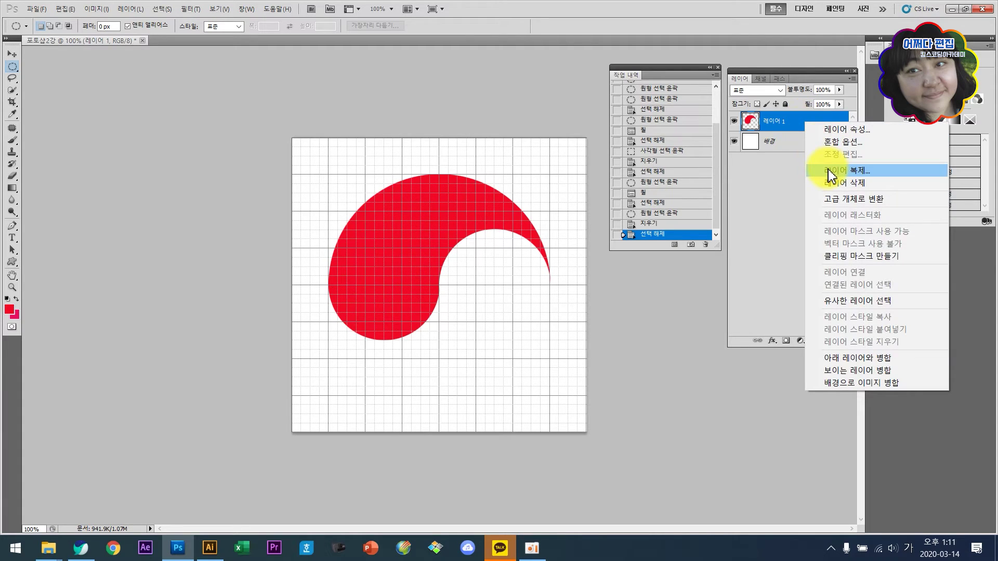
pyautogui.click(800, 128)
pyautogui.moveTo(798, 127); pyautogui.dragTo(830, 340)
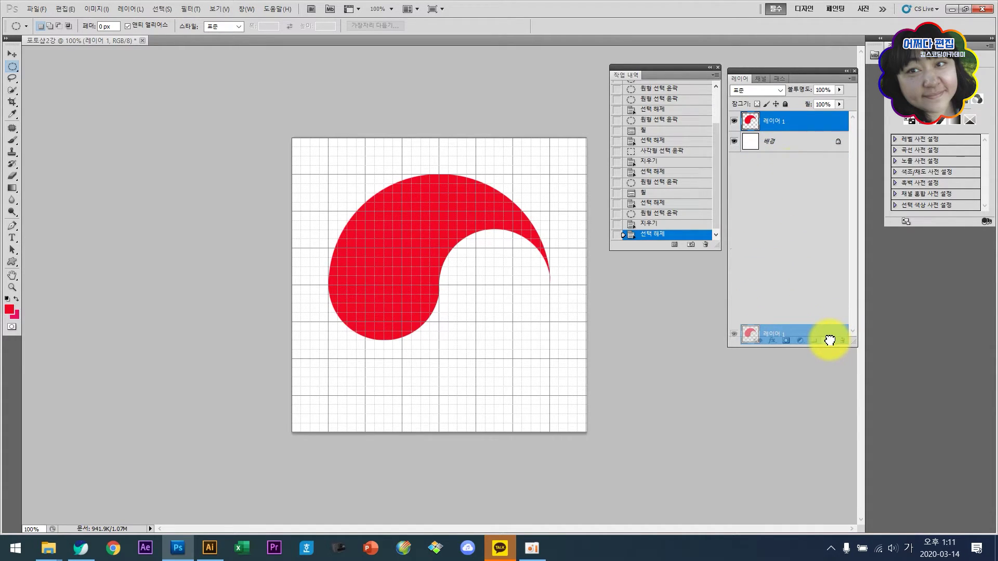
pyautogui.moveTo(830, 340); pyautogui.dragTo(829, 339)
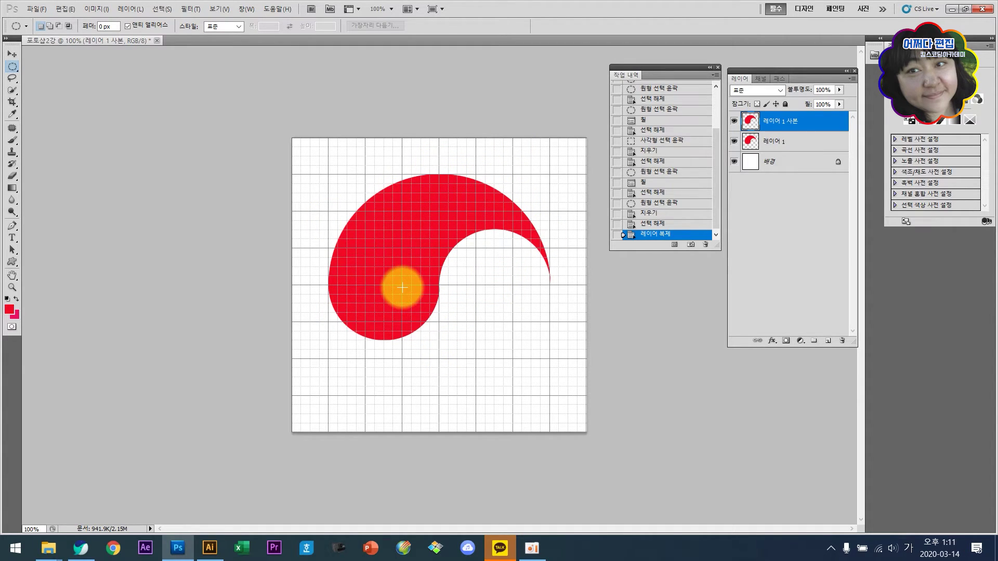
# - Load the copied swirl as a selection, rotate it about 180° and move it down to complete the circle, applying the transform
pyautogui.keyDown('ctrl'); pyautogui.click(753, 125); pyautogui.keyUp('ctrl')
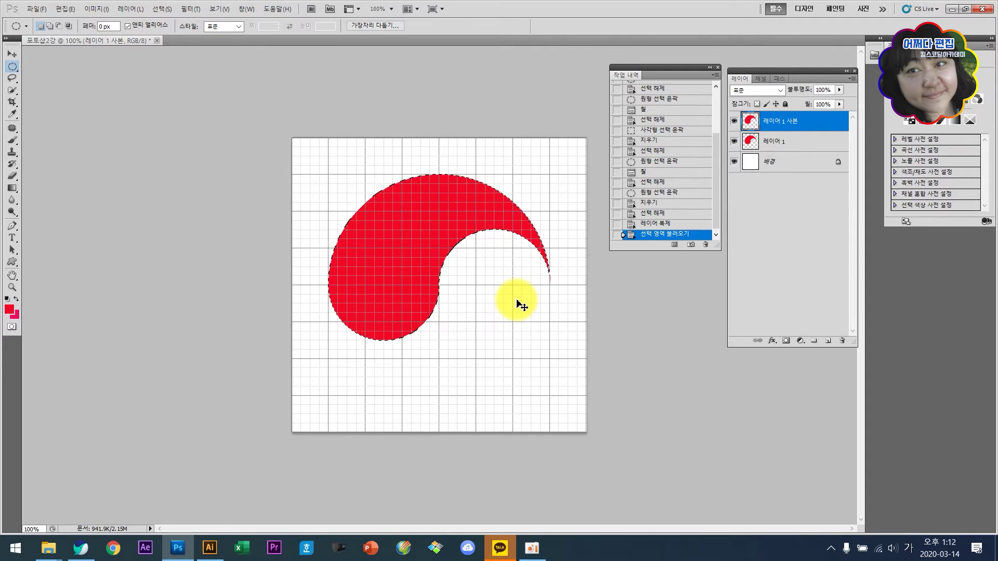
pyautogui.hotkey('ctrl', 't')
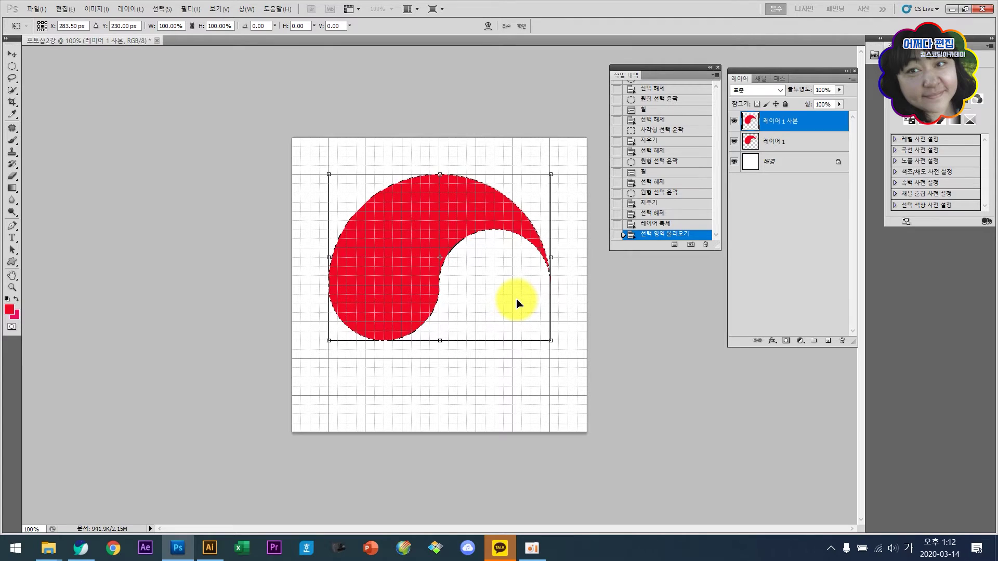
pyautogui.moveTo(552, 156); pyautogui.dragTo(343, 343)
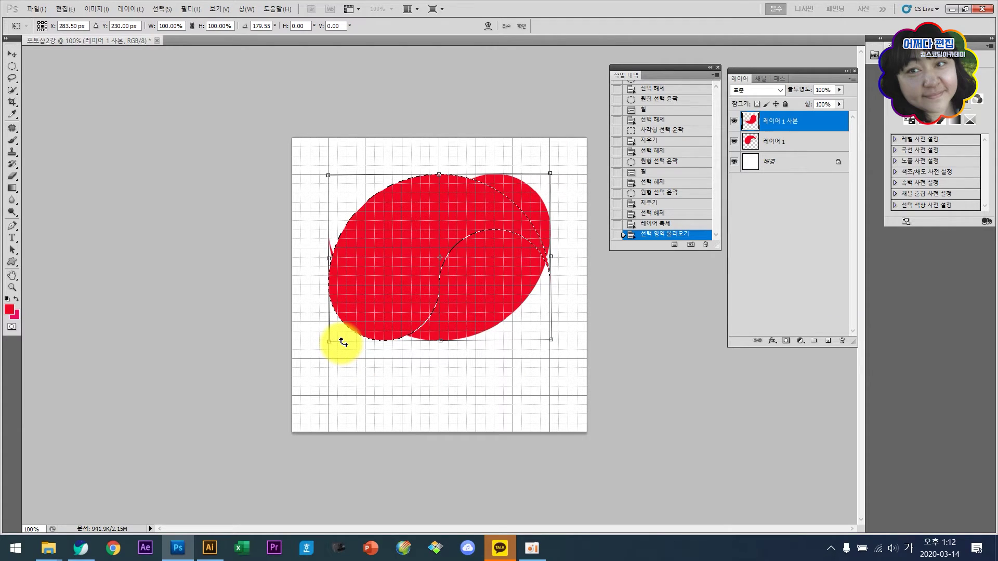
pyautogui.moveTo(343, 343); pyautogui.dragTo(328, 355)
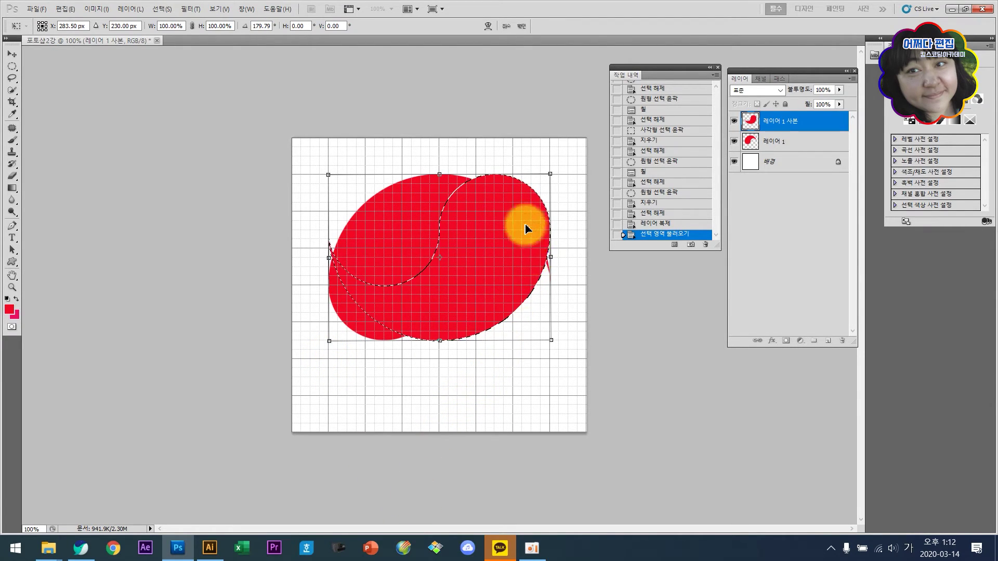
pyautogui.moveTo(525, 217); pyautogui.dragTo(522, 273)
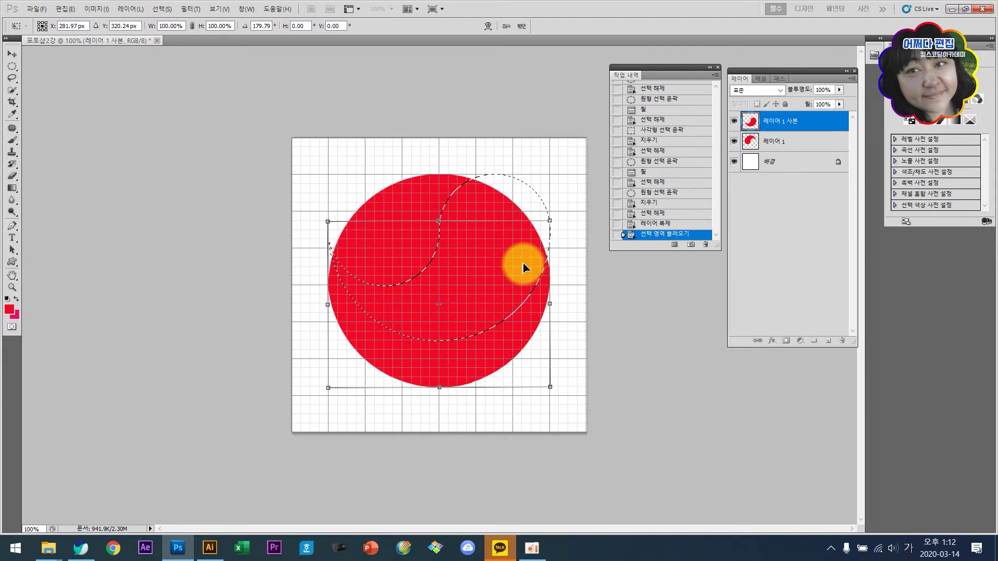
pyautogui.moveTo(524, 265); pyautogui.dragTo(524, 263)
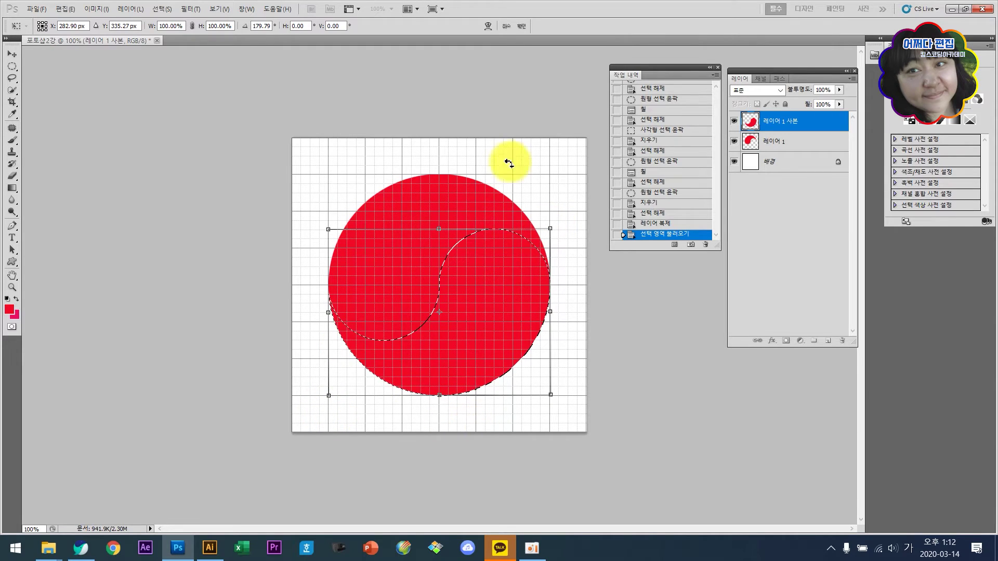
pyautogui.click(526, 25)
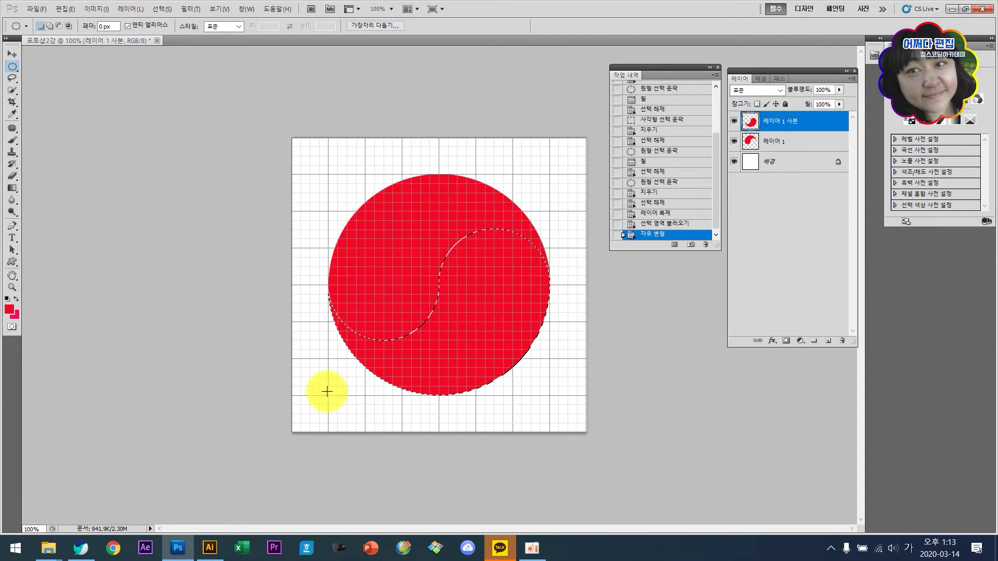
# - Set the foreground colour to bright blue and fill the selected lower swirl with it
pyautogui.click(11, 312)
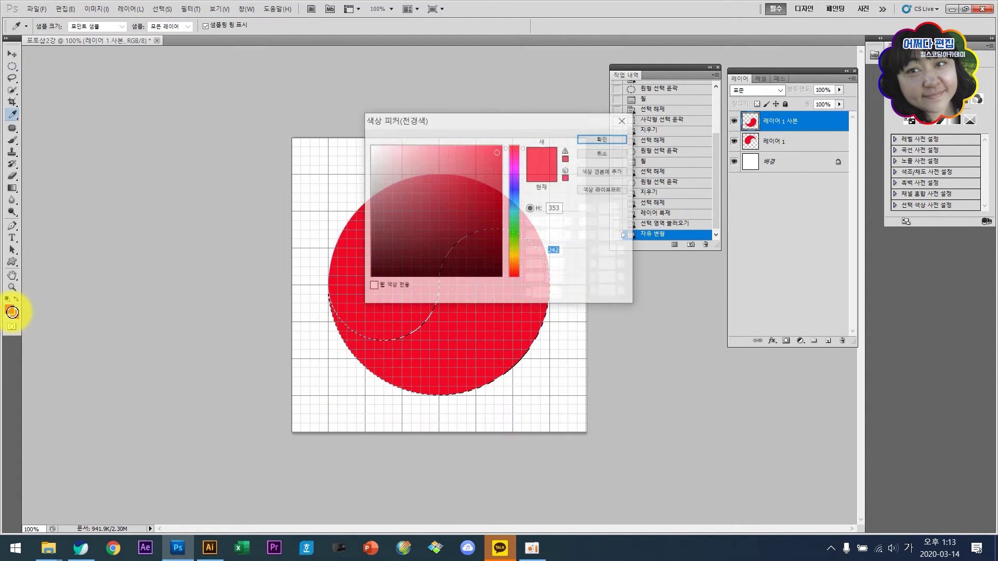
pyautogui.click(516, 191)
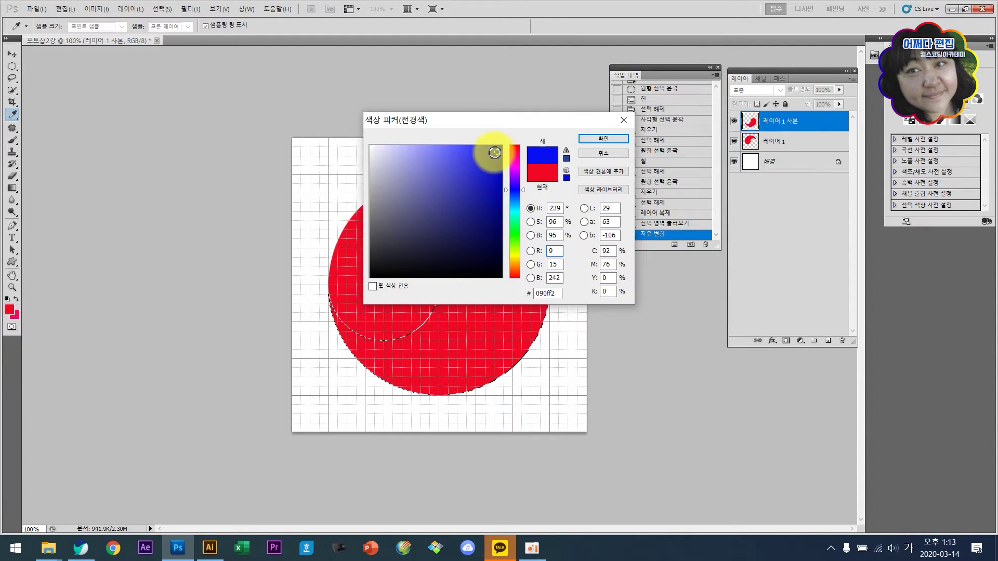
pyautogui.click(495, 153)
pyautogui.click(598, 139)
pyautogui.press('m')
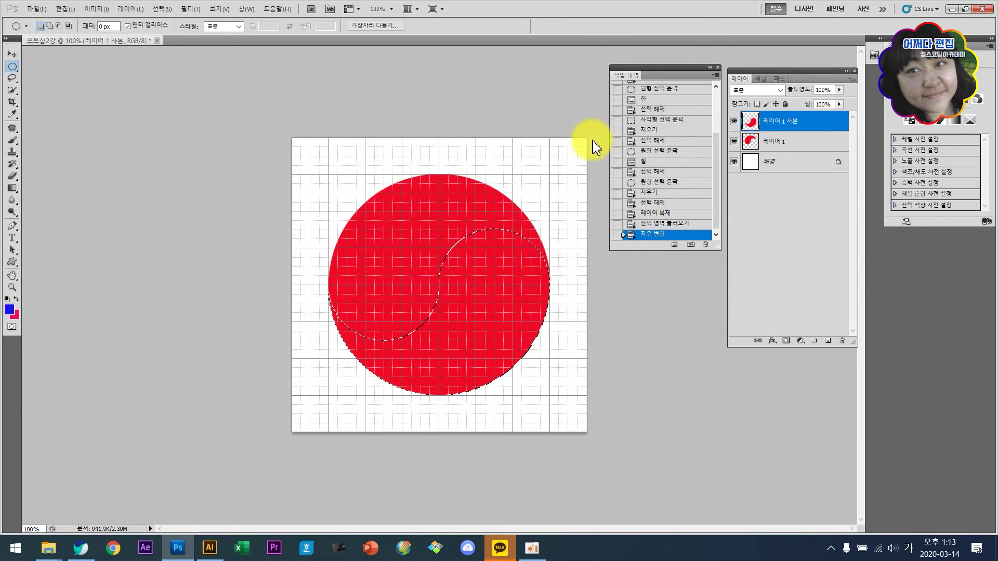
pyautogui.press('alt')
pyautogui.hotkey('alt', 'BackSpace')
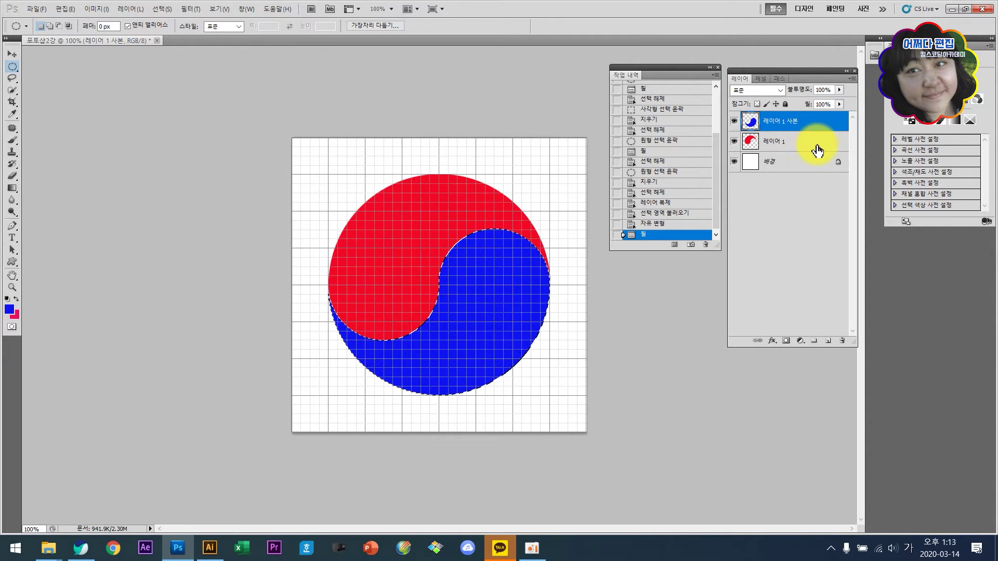
# - Merge the red and blue swirl layers into one layer and remove the selection
pyautogui.click(12, 54)
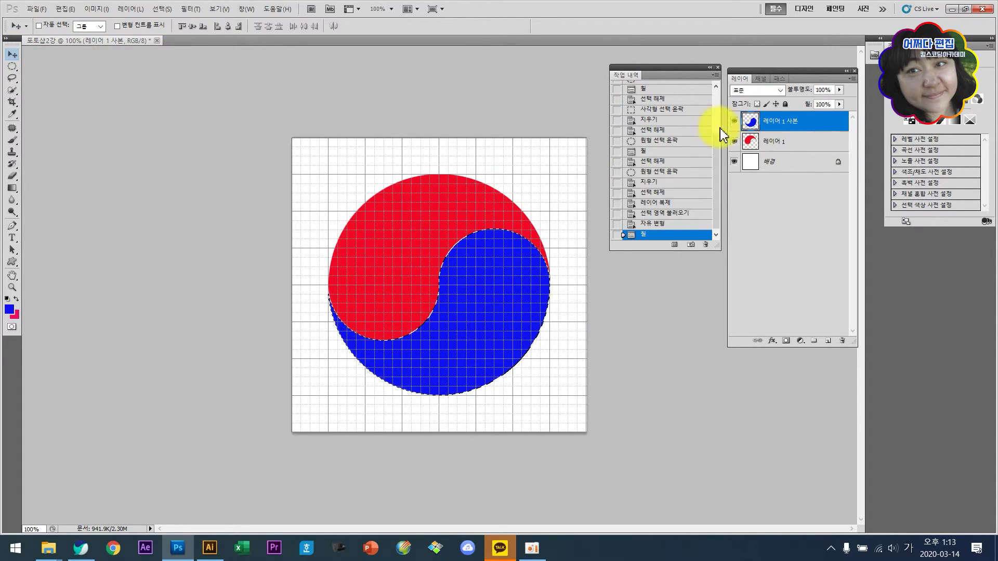
pyautogui.click(815, 143)
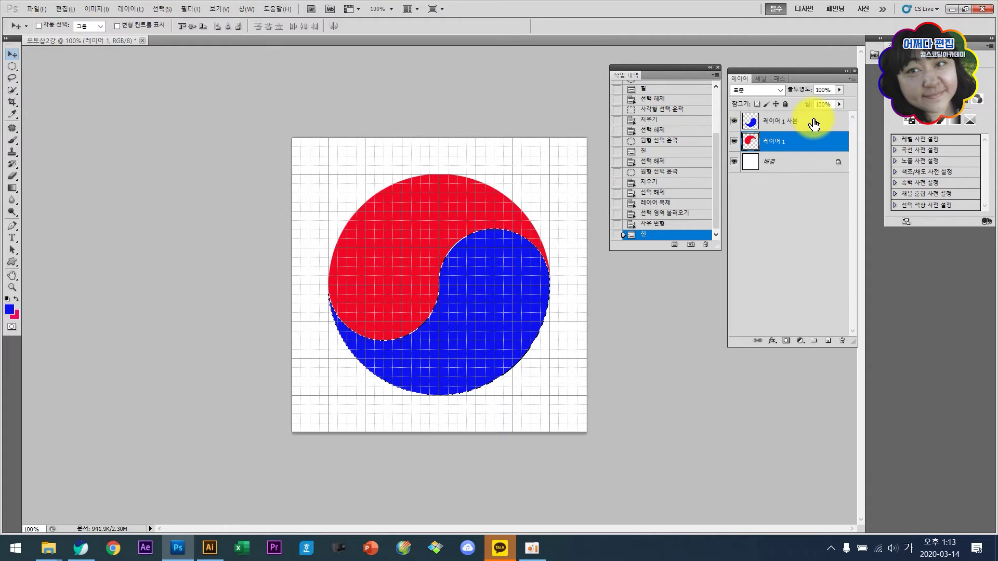
pyautogui.click(814, 122)
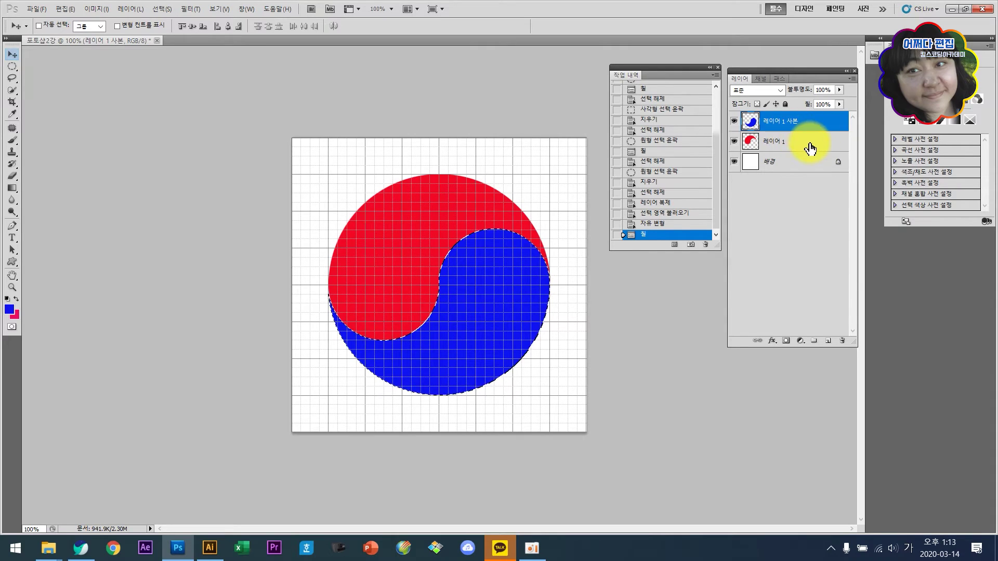
pyautogui.keyDown('shift'); pyautogui.click(810, 149); pyautogui.keyUp('shift')
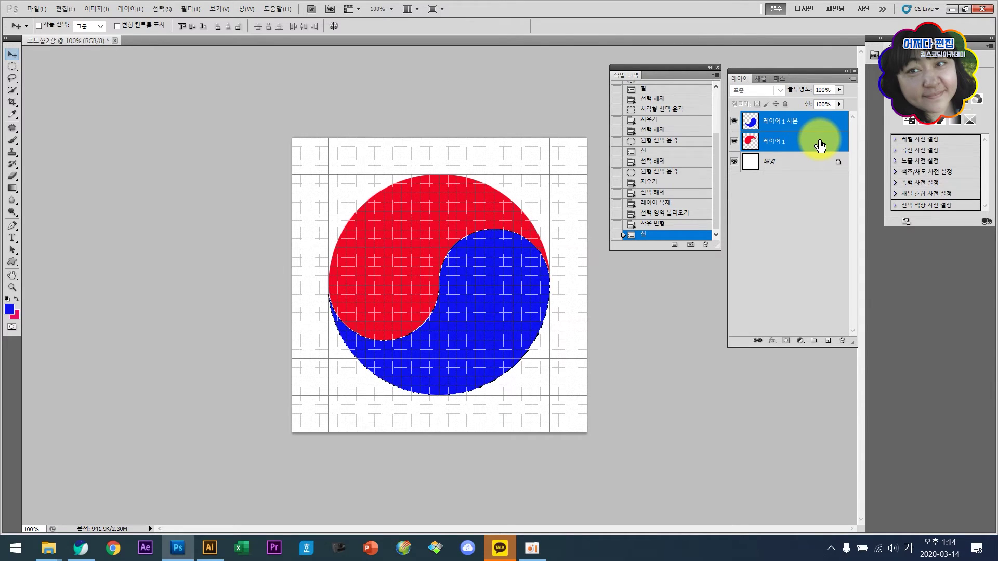
pyautogui.rightClick(821, 144)
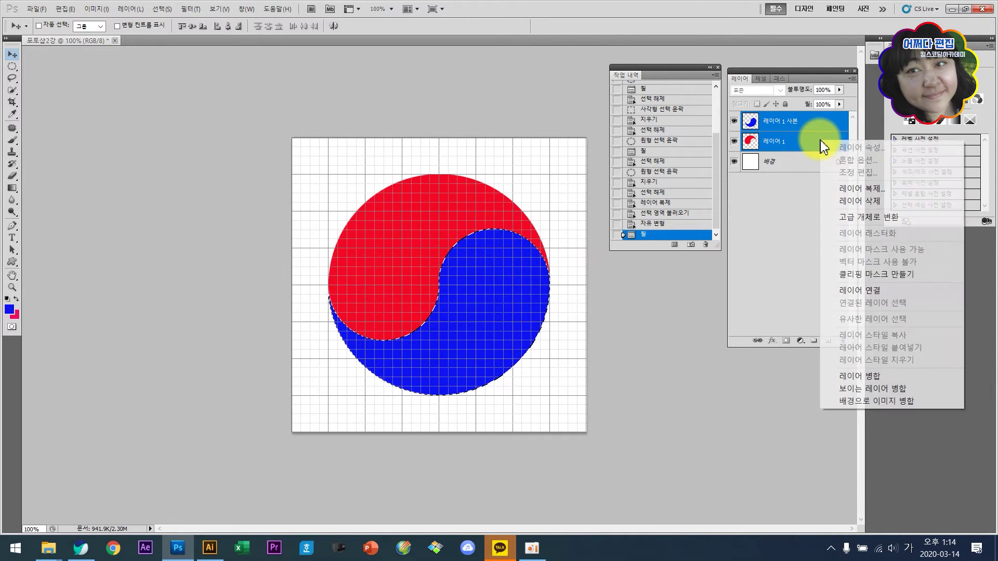
pyautogui.click(853, 377)
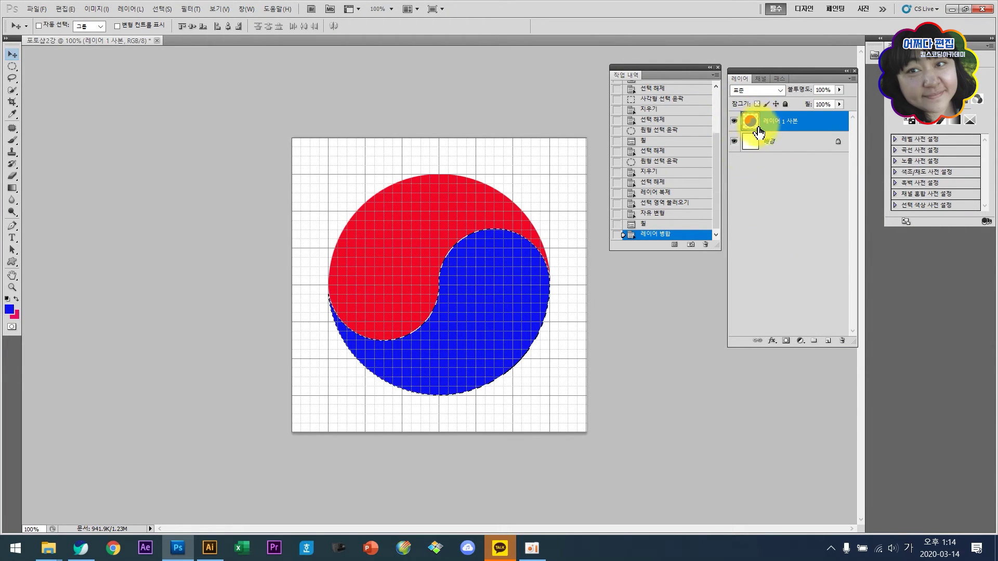
pyautogui.click(13, 66)
pyautogui.click(357, 162)
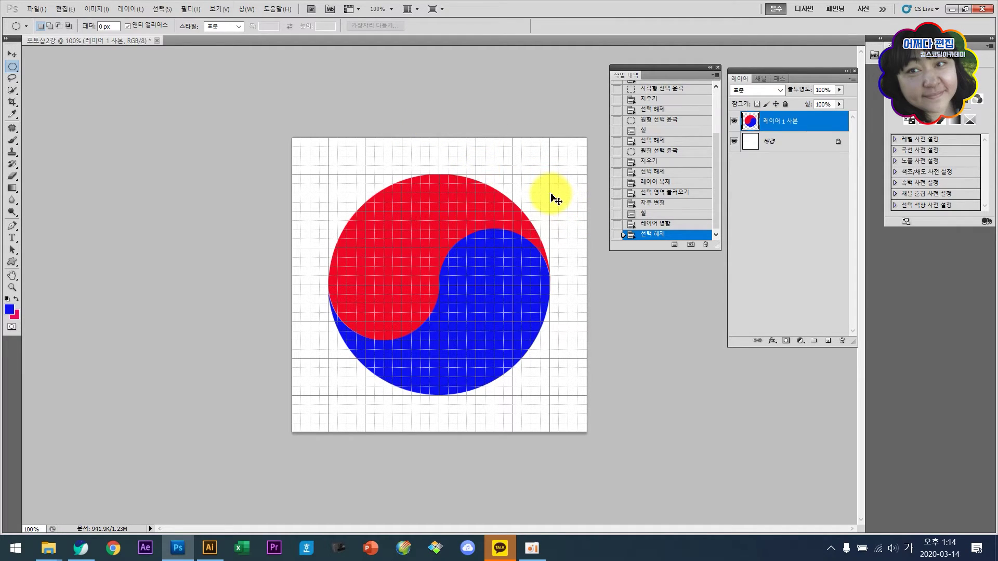
# - Rotate the merged swirl symbol about 10.5° clockwise with Free Transform and apply it
pyautogui.hotkey('ctrl', 't')
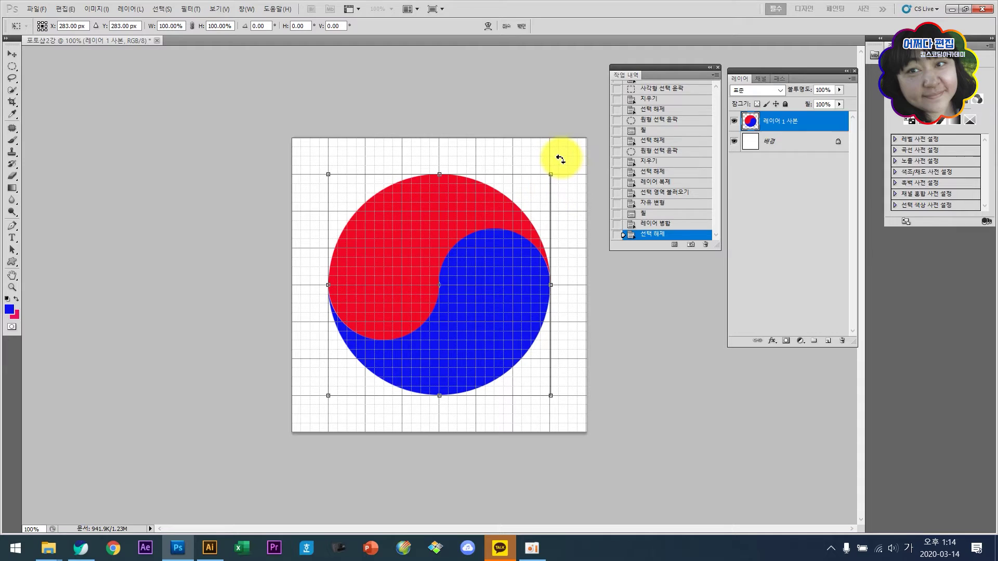
pyautogui.moveTo(560, 158); pyautogui.dragTo(574, 189)
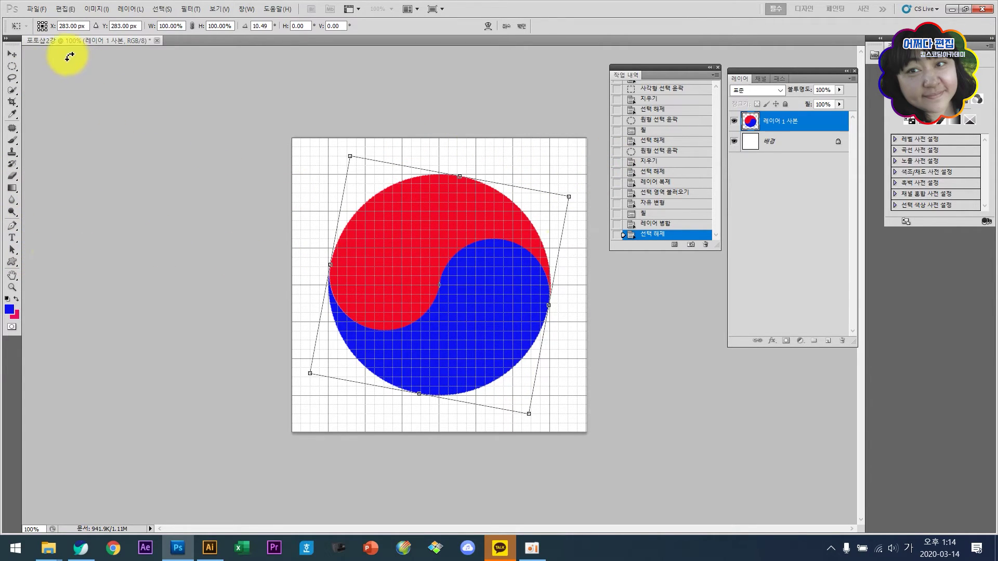
pyautogui.click(520, 26)
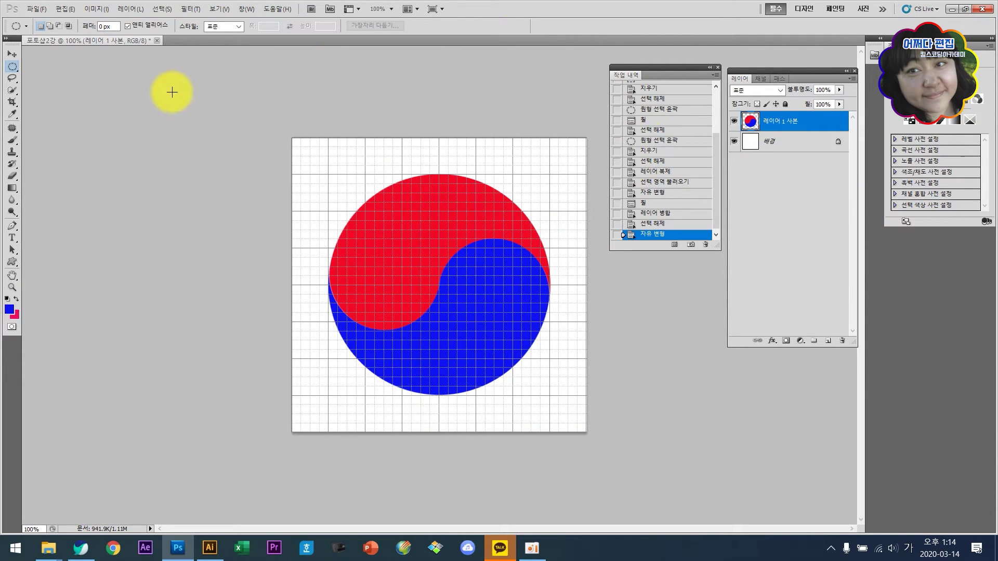
# - Switch to the presentation window and read the slide on making a cuboid
pyautogui.click(49, 548)
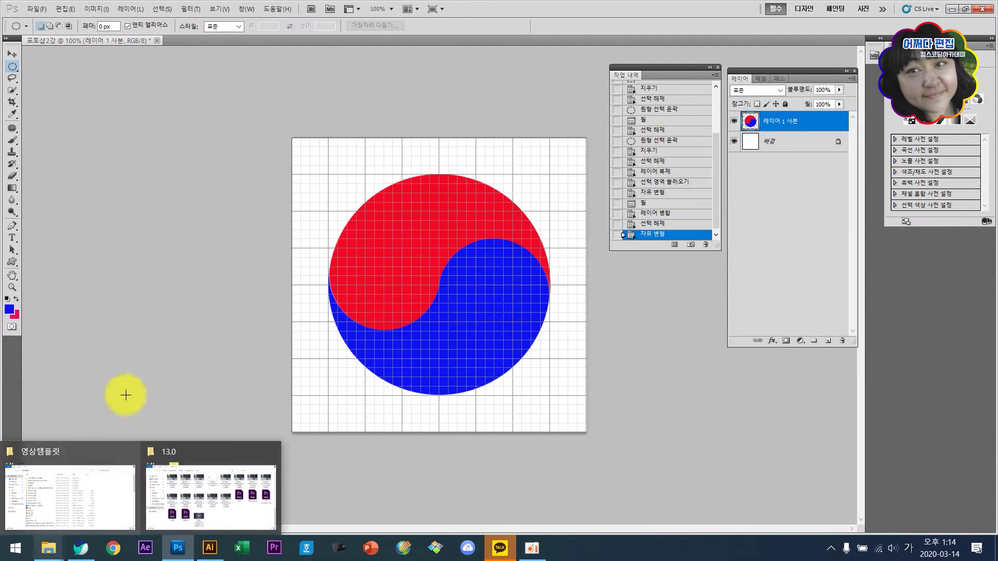
pyautogui.click(35, 9)
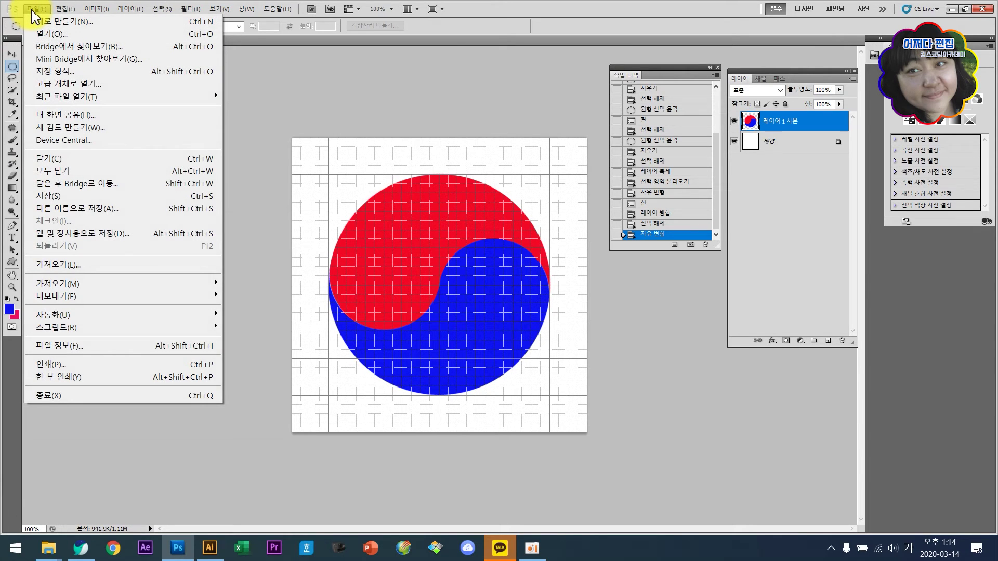
pyautogui.click(297, 71)
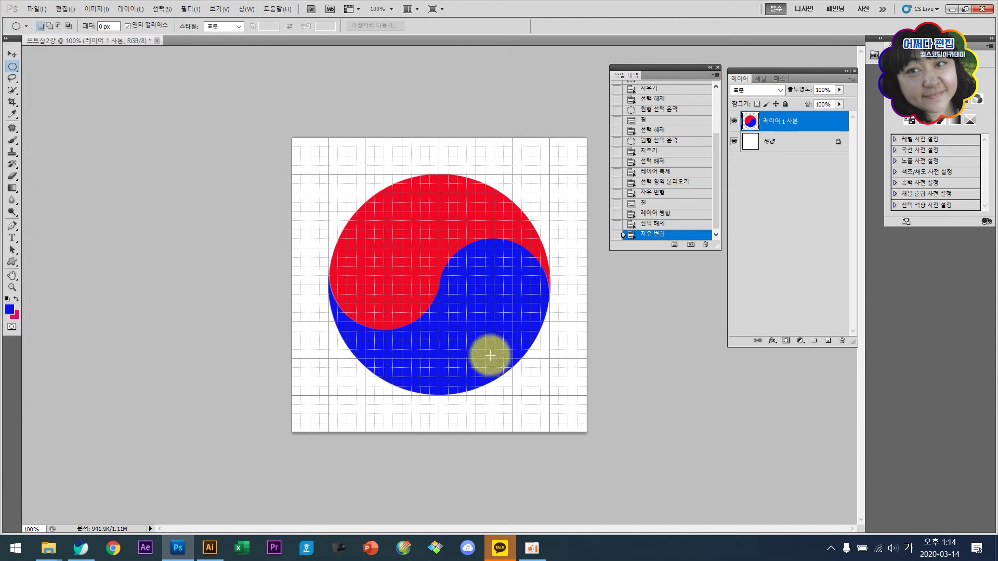
pyautogui.click(500, 549)
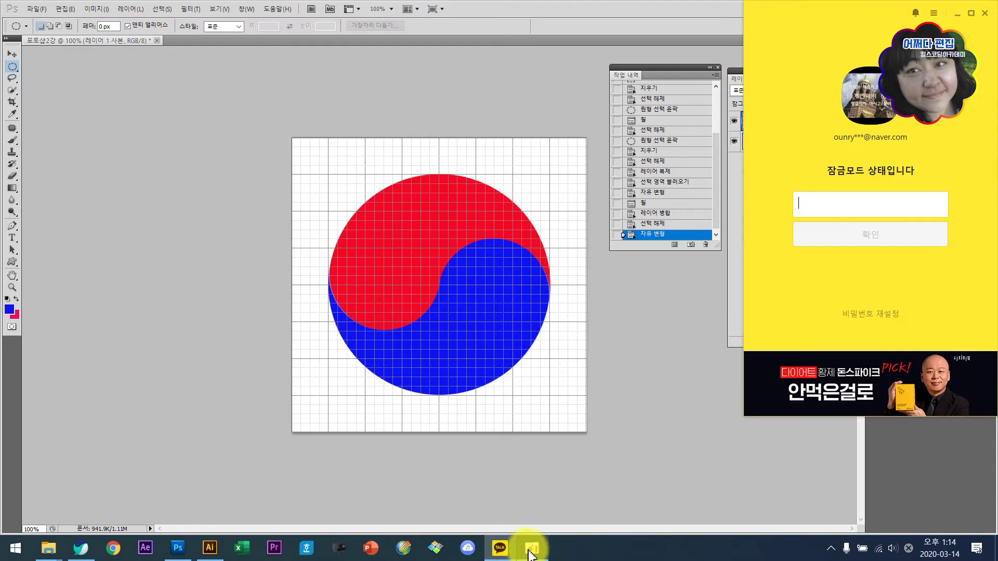
pyautogui.click(531, 549)
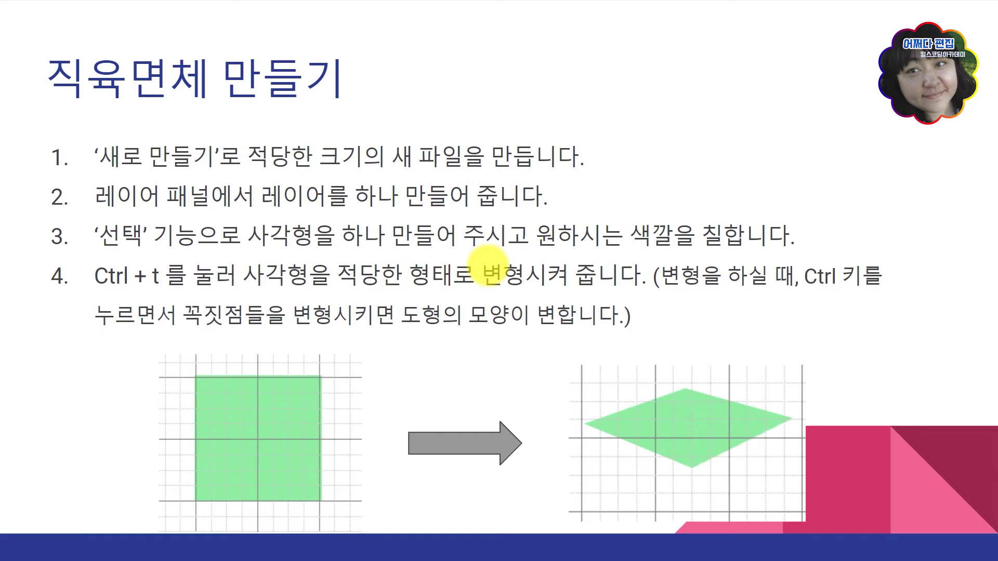
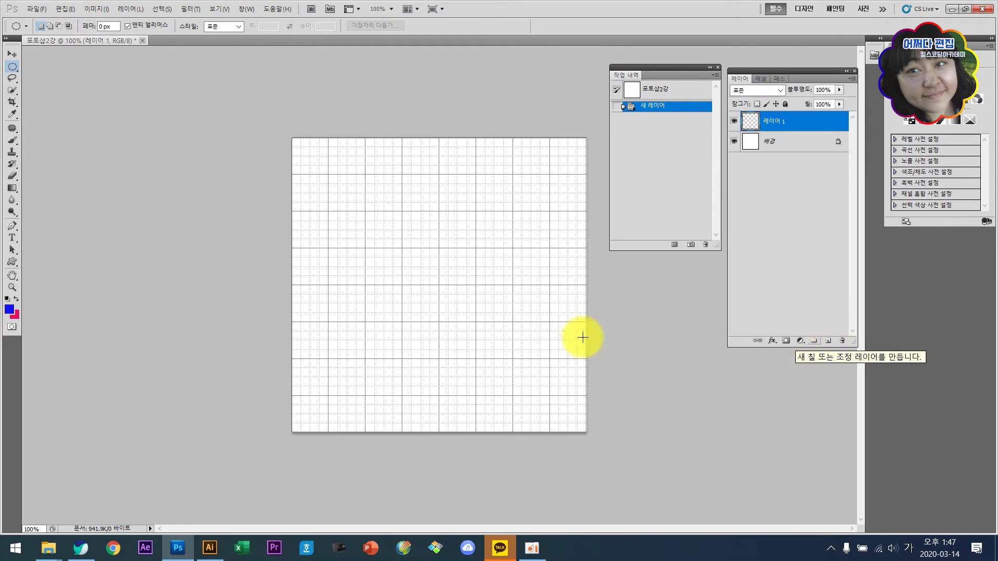
# - Draw a wide rectangular selection near the canvas centre and fill it with a medium, slightly muted blue
pyautogui.click(10, 67)
pyautogui.click(31, 64)
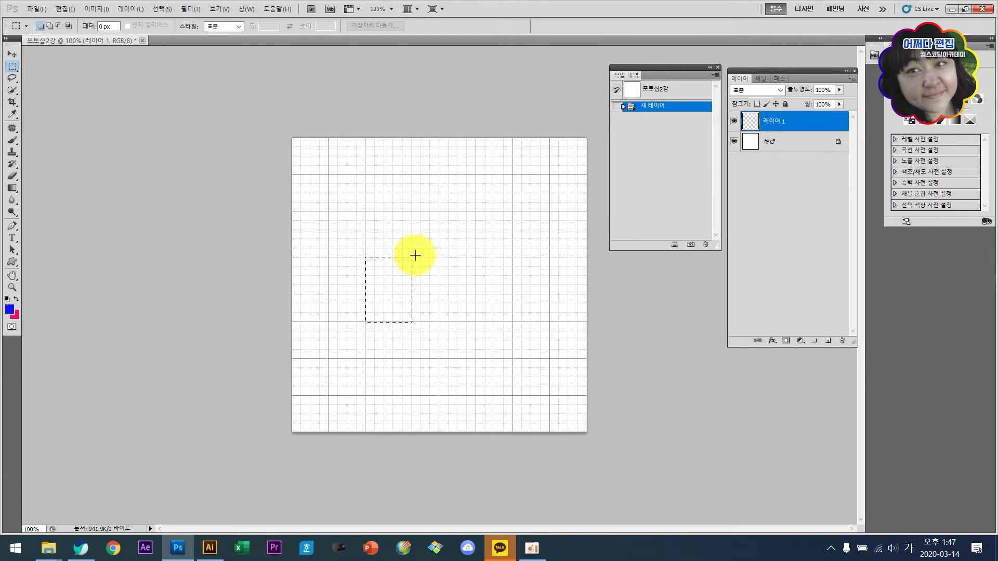
pyautogui.moveTo(486, 257); pyautogui.dragTo(486, 257)
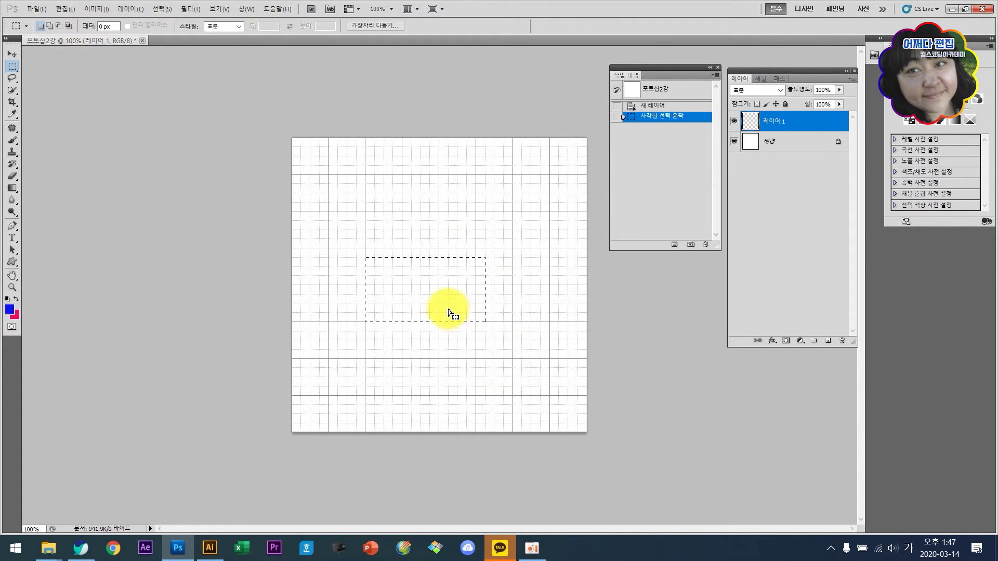
pyautogui.click(10, 310)
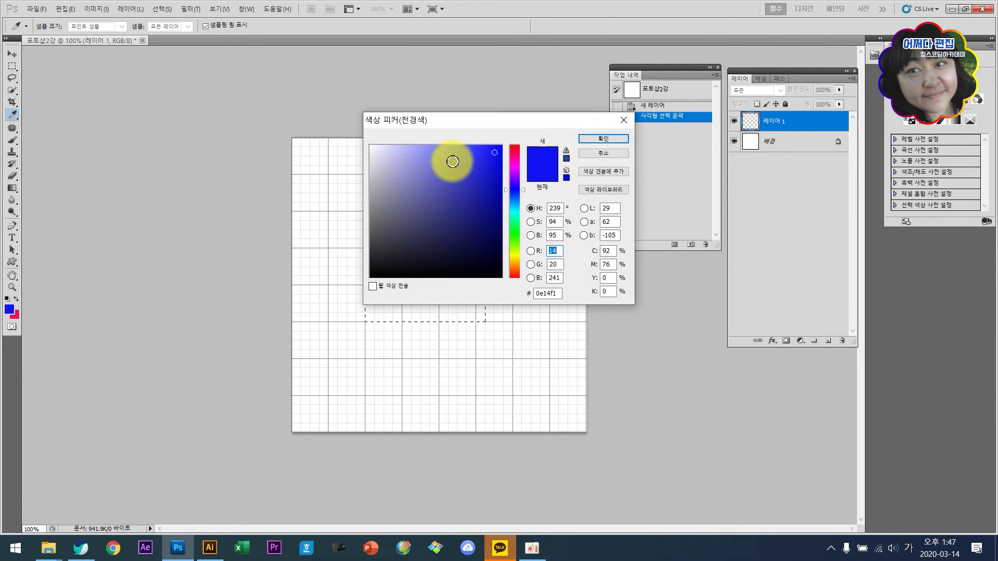
pyautogui.click(452, 161)
pyautogui.click(604, 139)
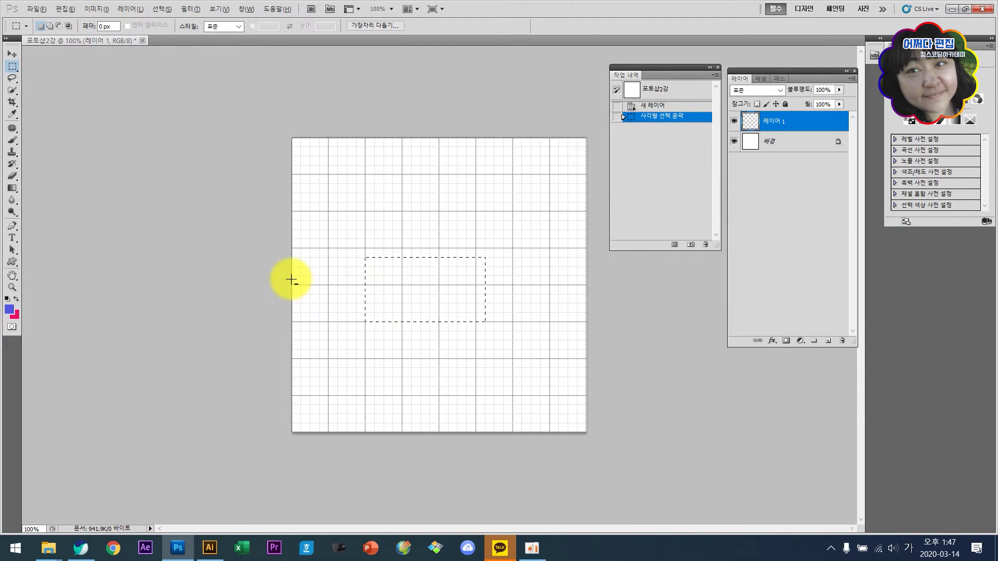
pyautogui.hotkey('alt', 'BackSpace')
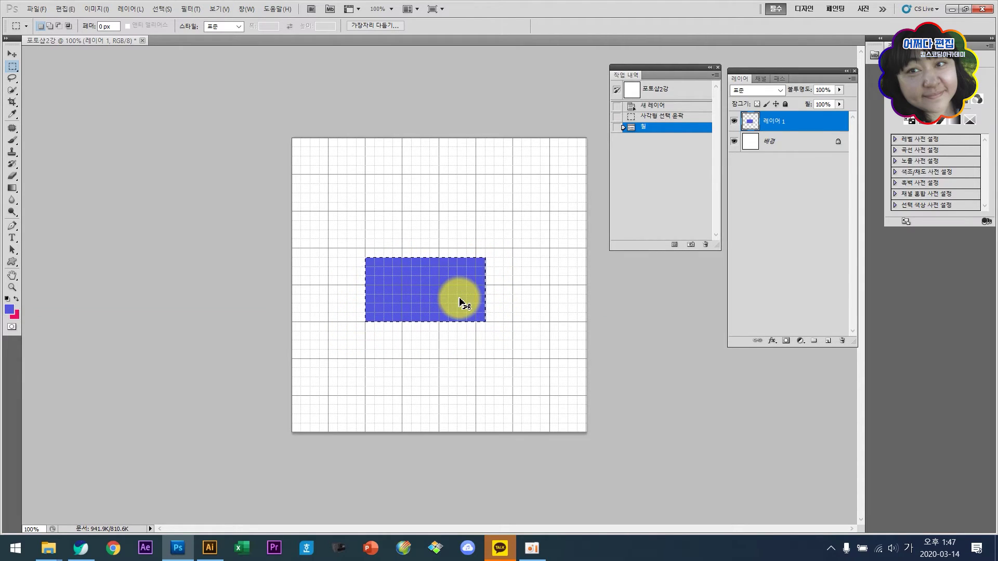
# - Distort the blue rectangle's corners with Free Transform into a flat rhombus for the cuboid's top face, apply it and deselect
pyautogui.hotkey('ctrl', 't')
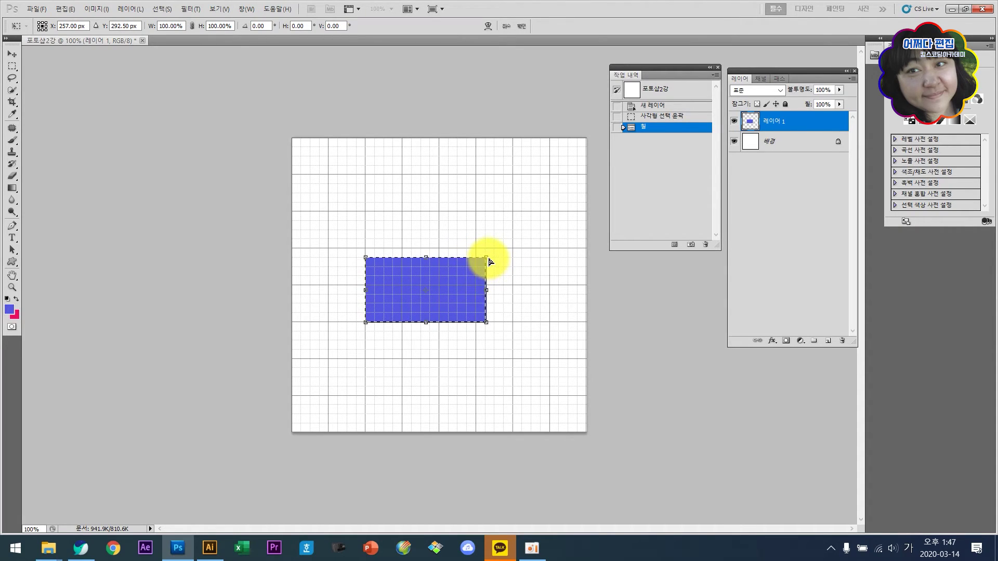
pyautogui.moveTo(489, 260); pyautogui.dragTo(443, 181)
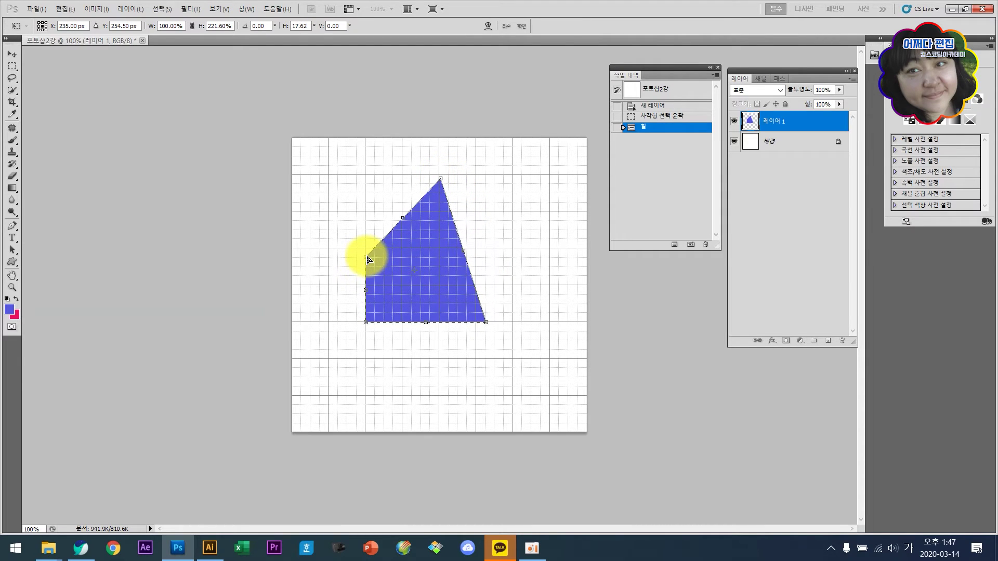
pyautogui.moveTo(363, 253); pyautogui.dragTo(355, 236)
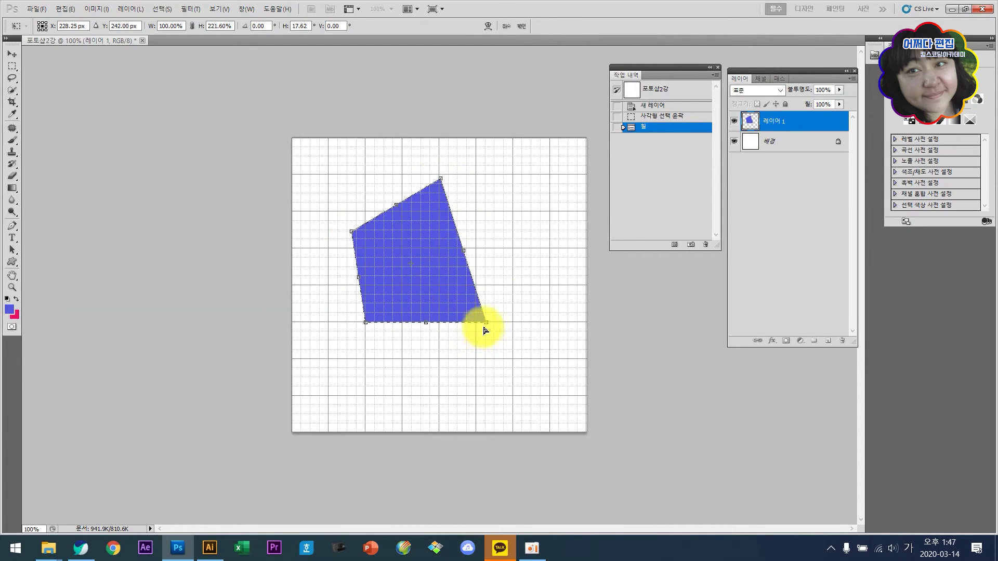
pyautogui.moveTo(487, 326); pyautogui.dragTo(515, 239)
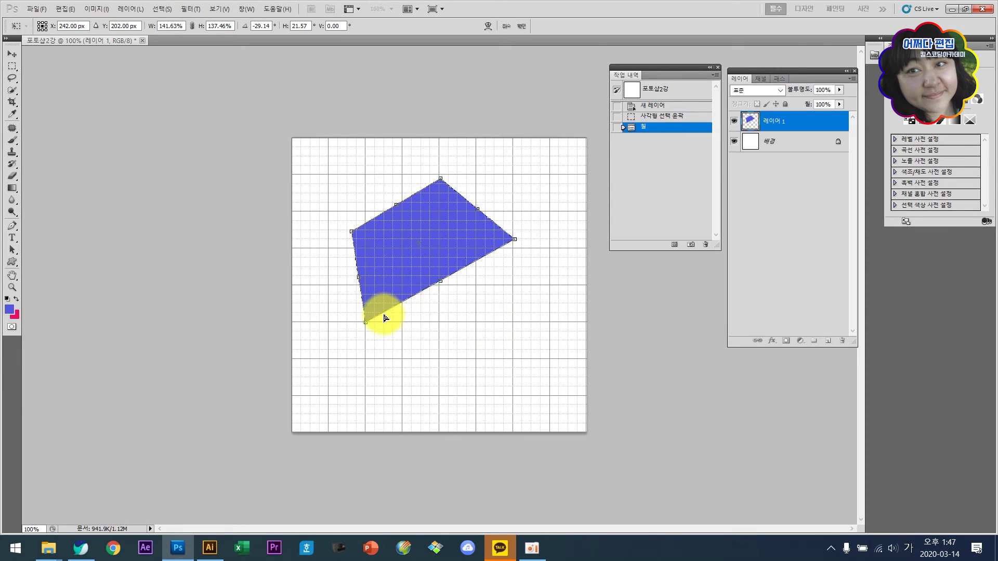
pyautogui.moveTo(386, 313); pyautogui.dragTo(439, 283)
pyautogui.moveTo(443, 183); pyautogui.dragTo(441, 179)
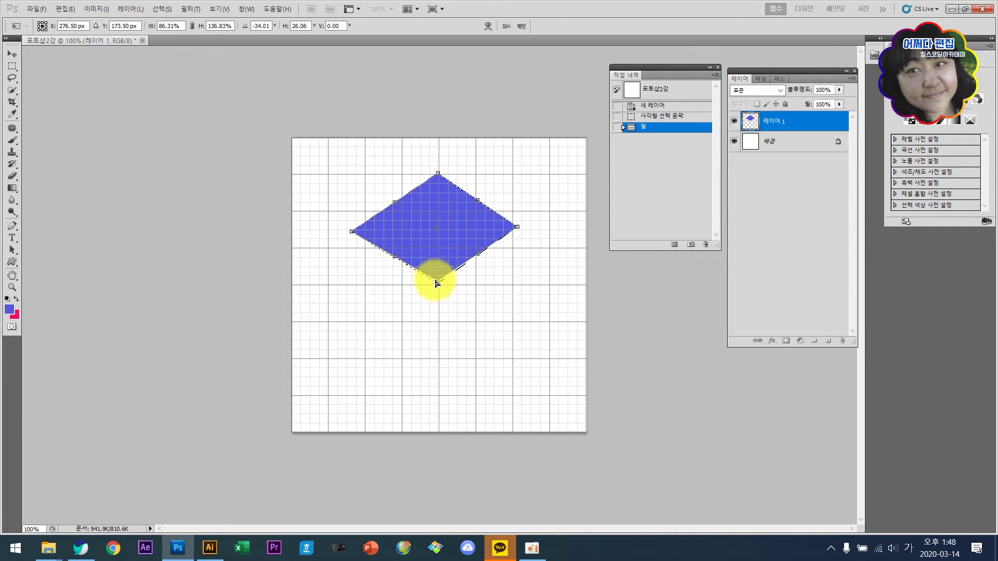
pyautogui.moveTo(438, 282); pyautogui.dragTo(438, 278)
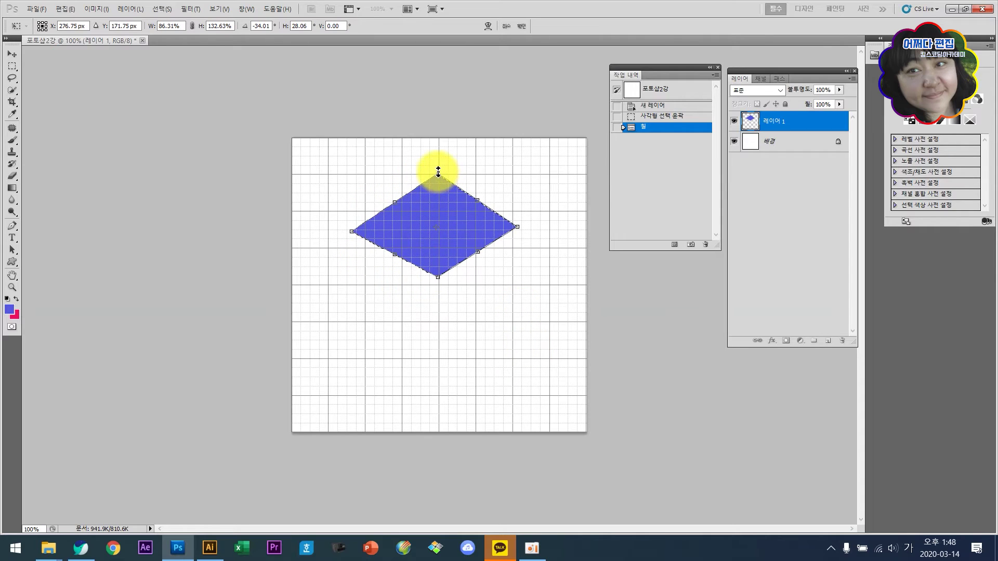
pyautogui.click(520, 27)
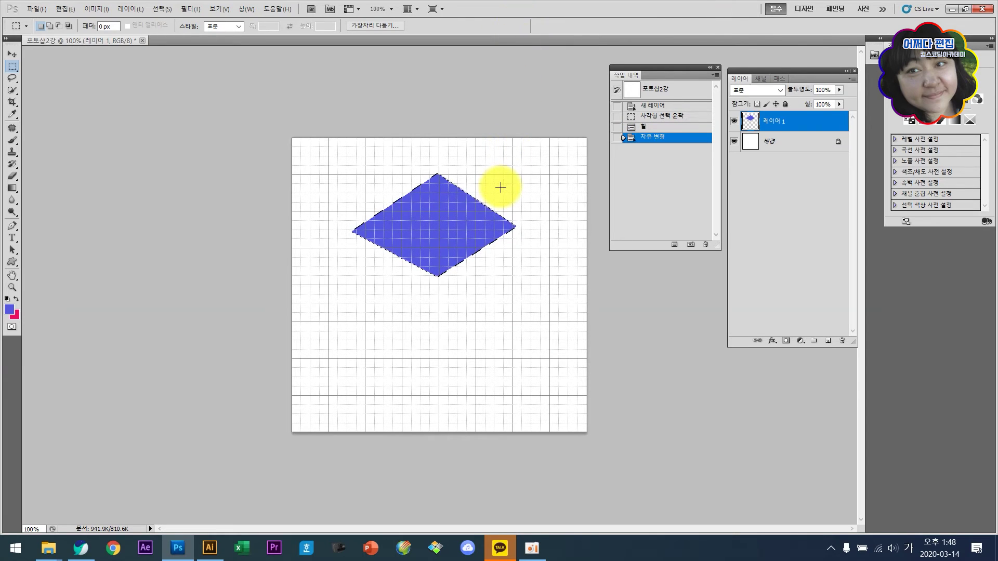
pyautogui.hotkey('ctrl', 'd')
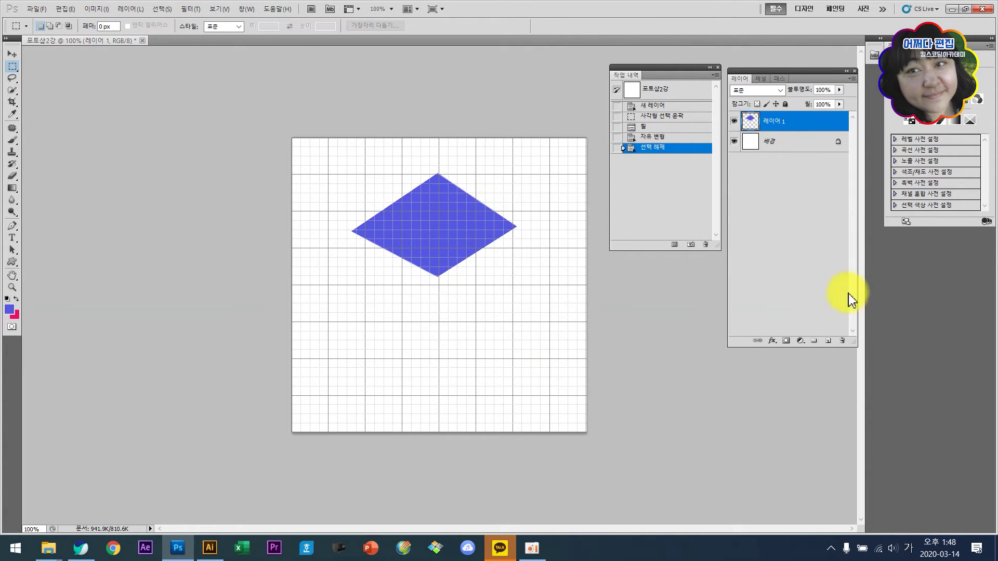
# - On a new layer, draw a rectangular selection below the rhombus and fill it with the stronger blue #0b11e1
pyautogui.click(829, 342)
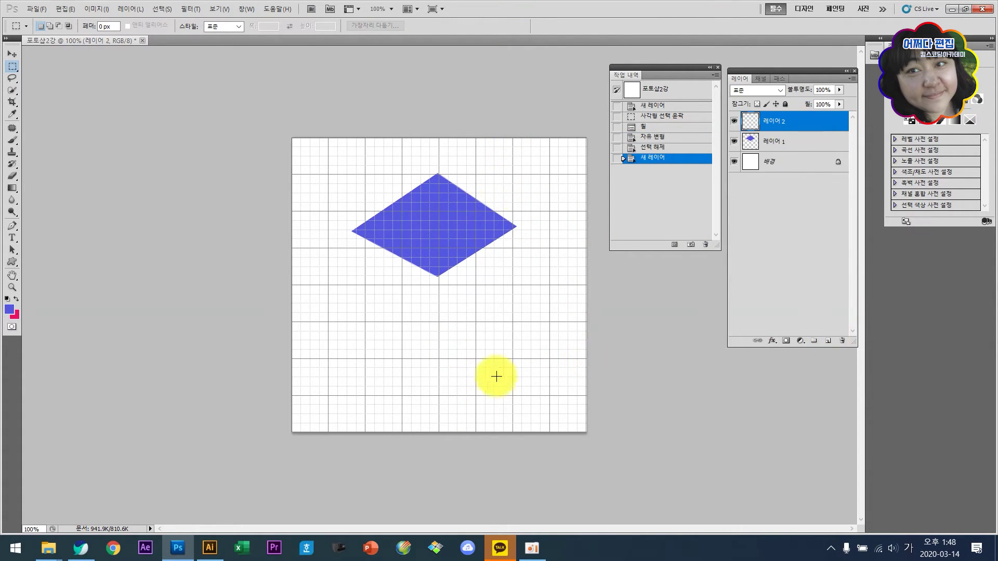
pyautogui.moveTo(347, 387)
pyautogui.mouseDown()
pyautogui.moveTo(357, 341)
pyautogui.moveTo(422, 328)
pyautogui.moveTo(347, 387)
pyautogui.mouseUp()
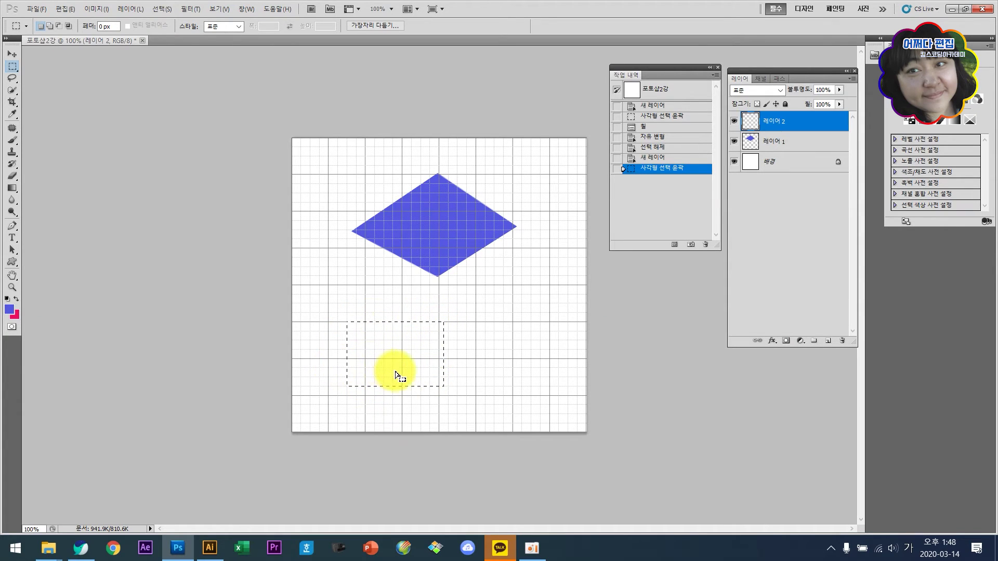
pyautogui.click(9, 309)
pyautogui.click(478, 166)
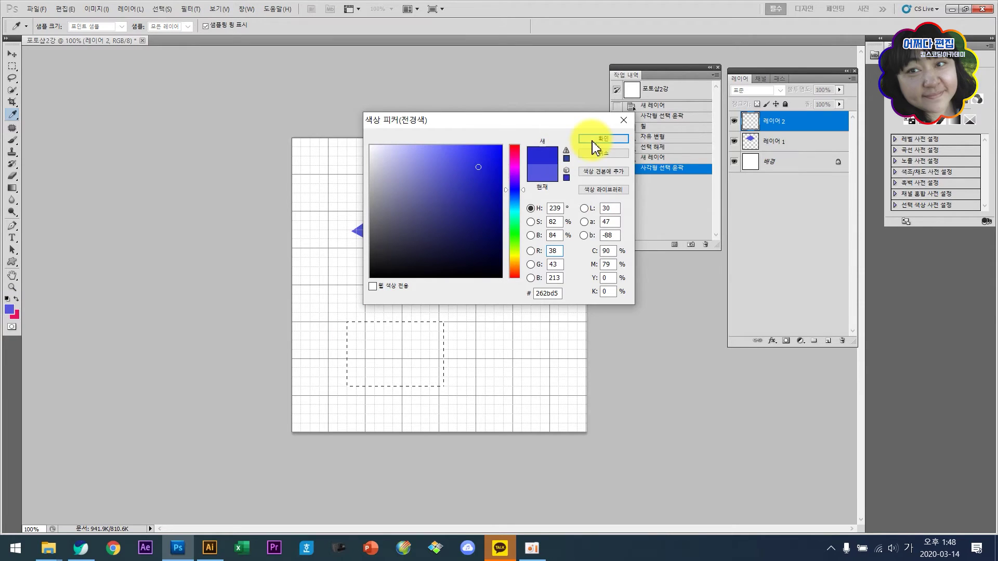
pyautogui.click(495, 161)
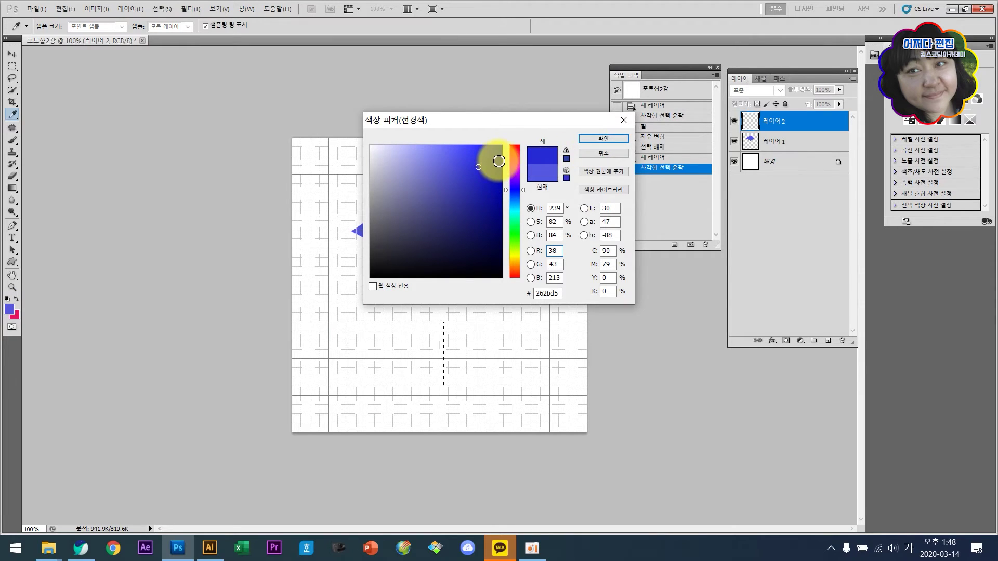
pyautogui.click(596, 142)
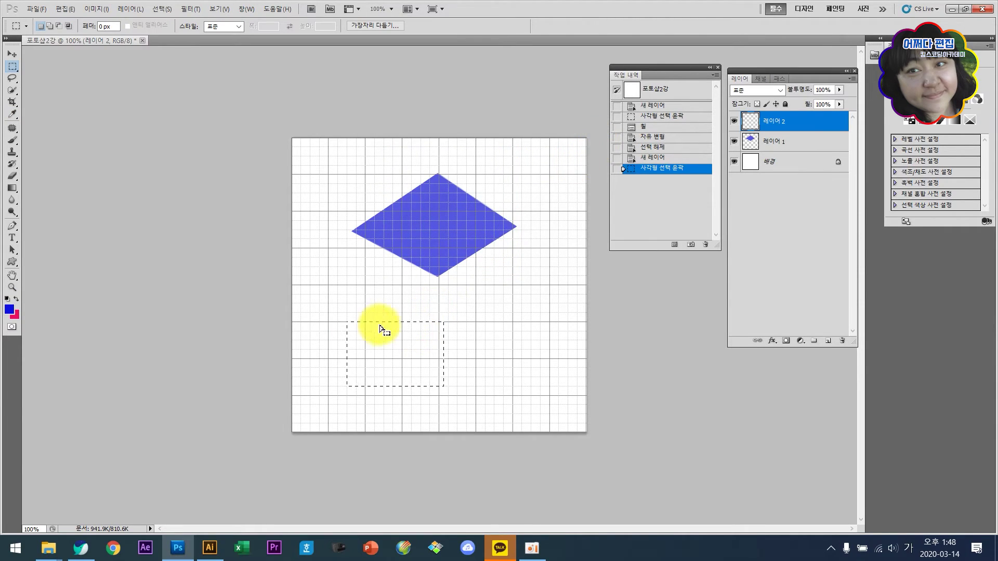
pyautogui.hotkey('alt', 'Delete')
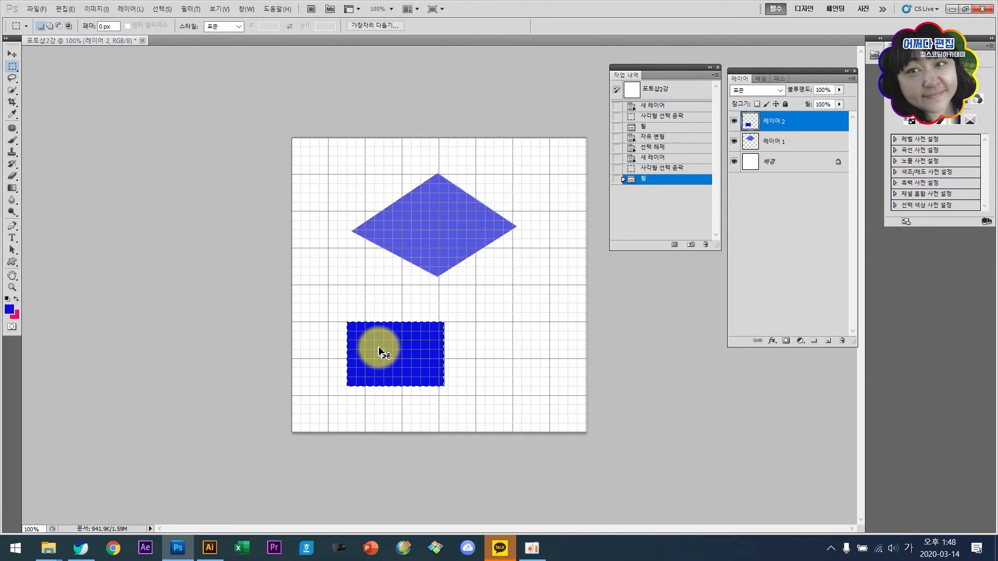
# - Distort the strong blue rectangle into the cuboid's left face, aligned to the rhombus's lower-left edge, apply it and deselect
pyautogui.hotkey('ctrl', 't')
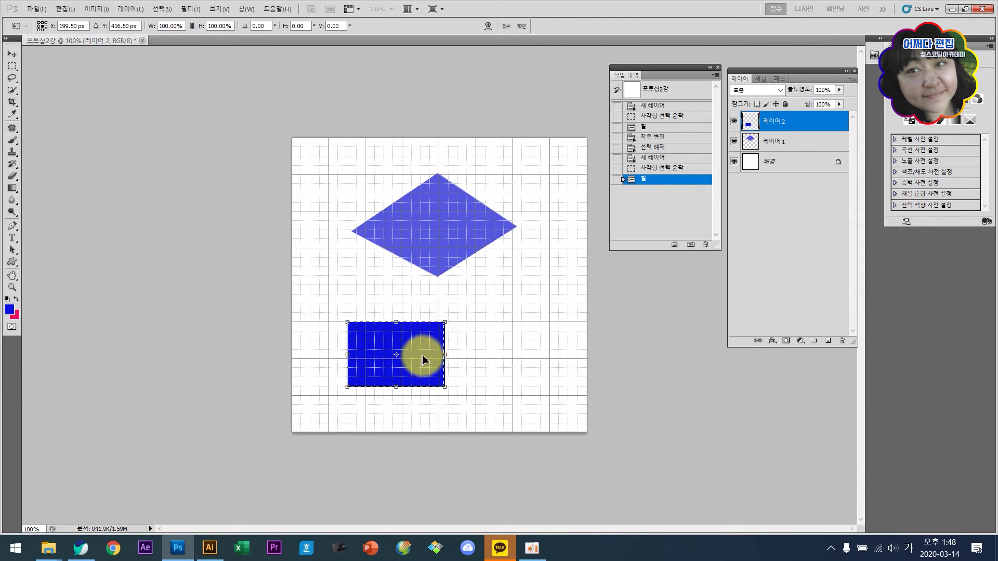
pyautogui.moveTo(444, 320); pyautogui.dragTo(437, 277)
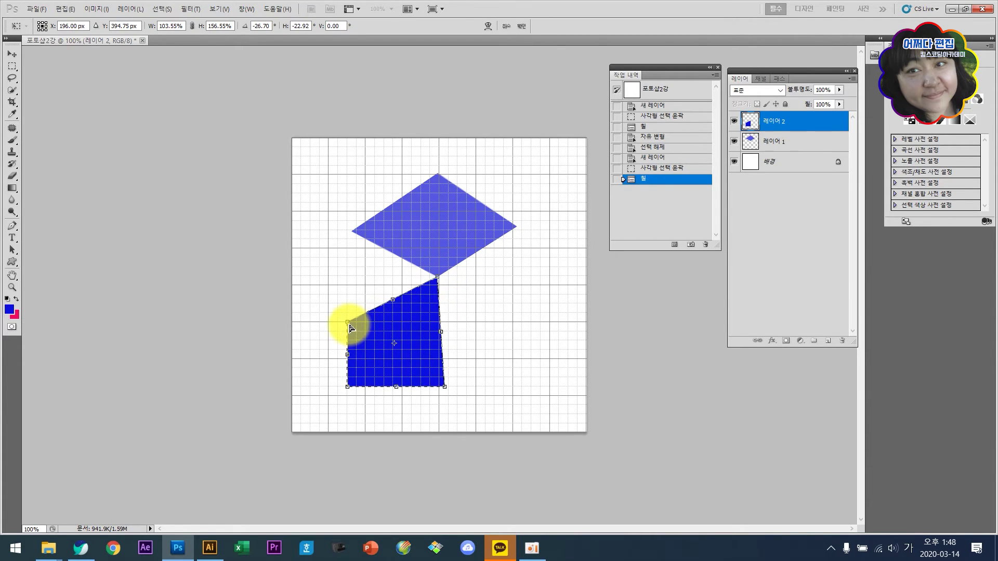
pyautogui.moveTo(349, 327); pyautogui.dragTo(352, 232)
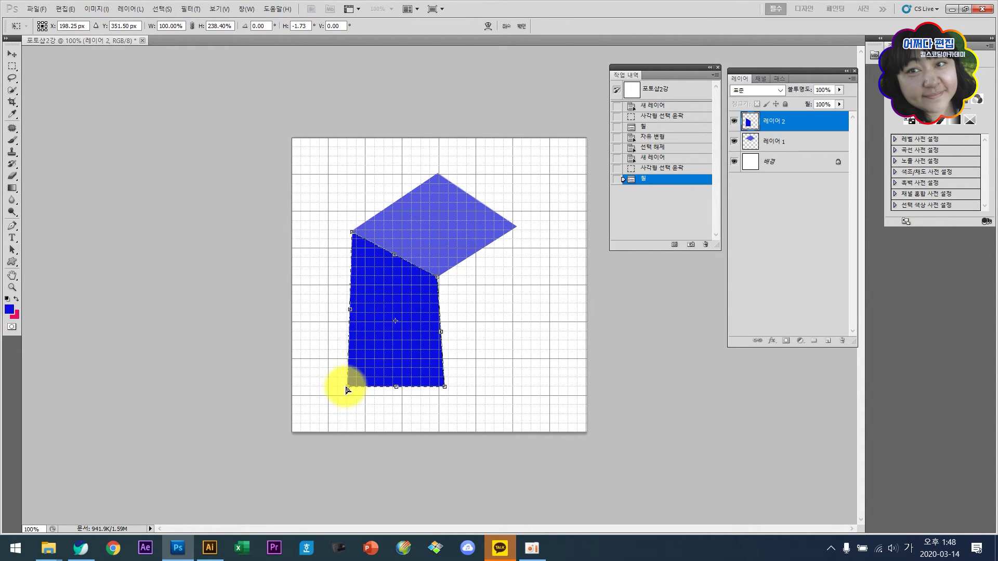
pyautogui.moveTo(351, 385); pyautogui.dragTo(351, 300)
pyautogui.moveTo(444, 387); pyautogui.dragTo(439, 356)
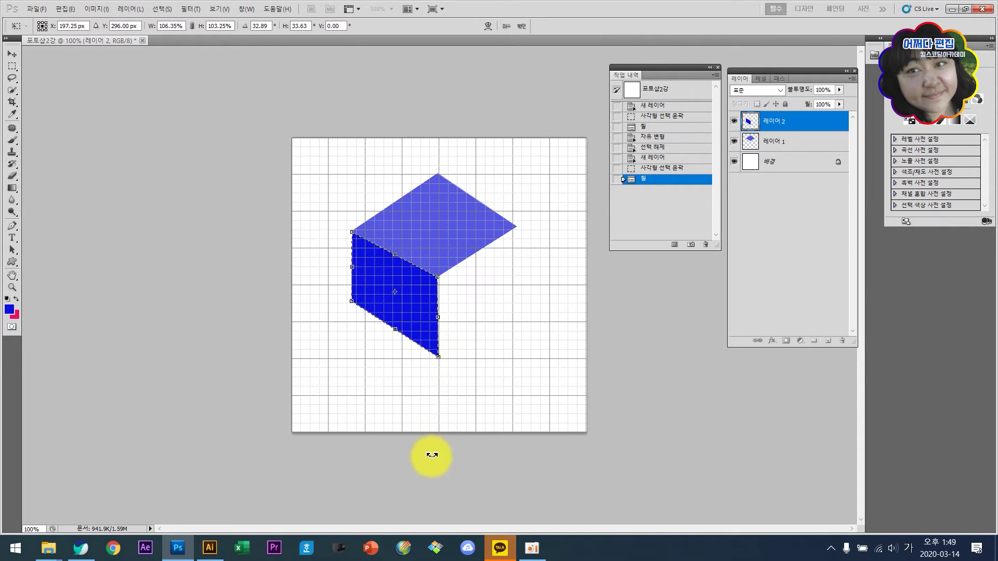
pyautogui.click(522, 26)
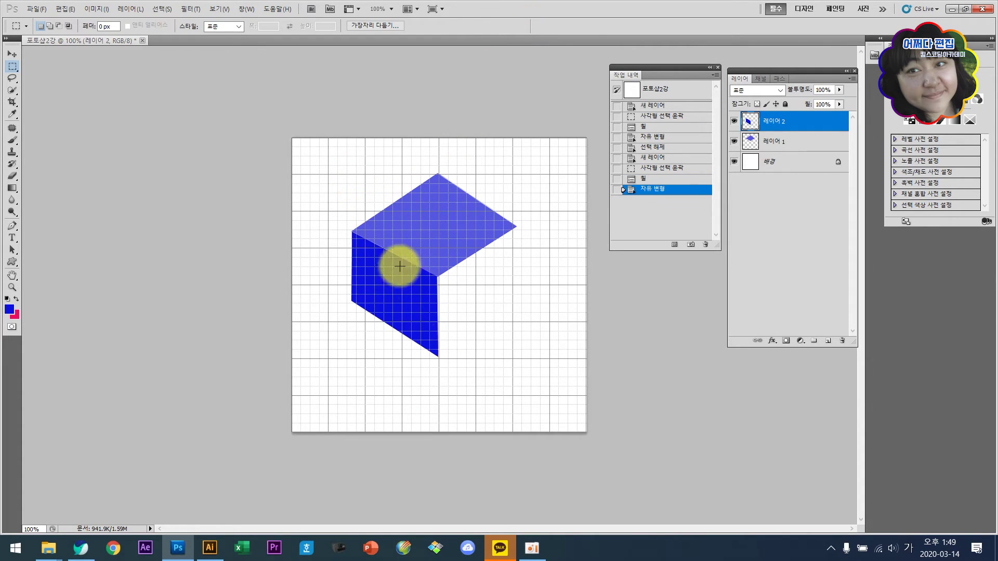
pyautogui.hotkey('ctrl', 'd')
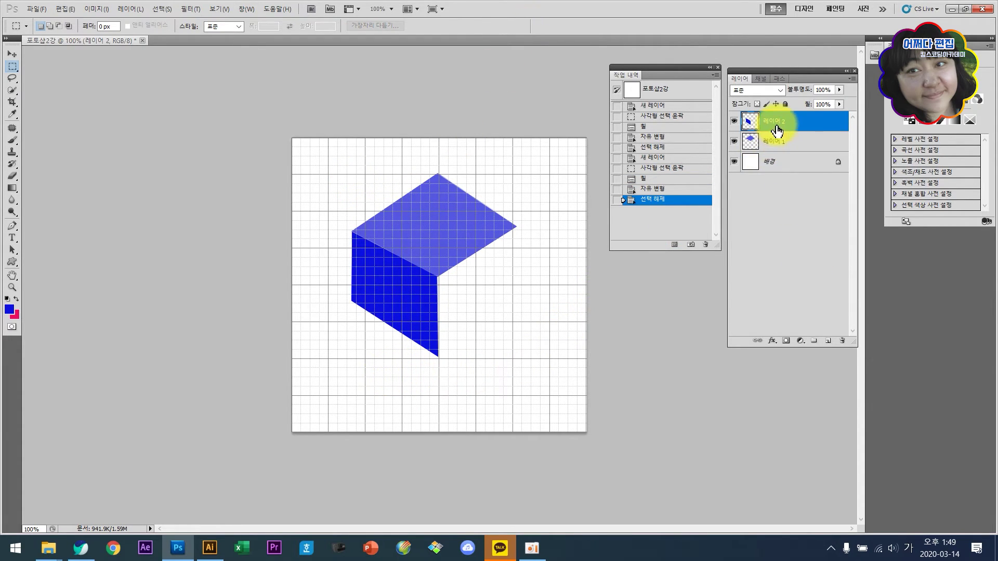
# - On a new layer, draw a rectangular selection to the lower right of the shape and fill it with dark navy
pyautogui.click(828, 340)
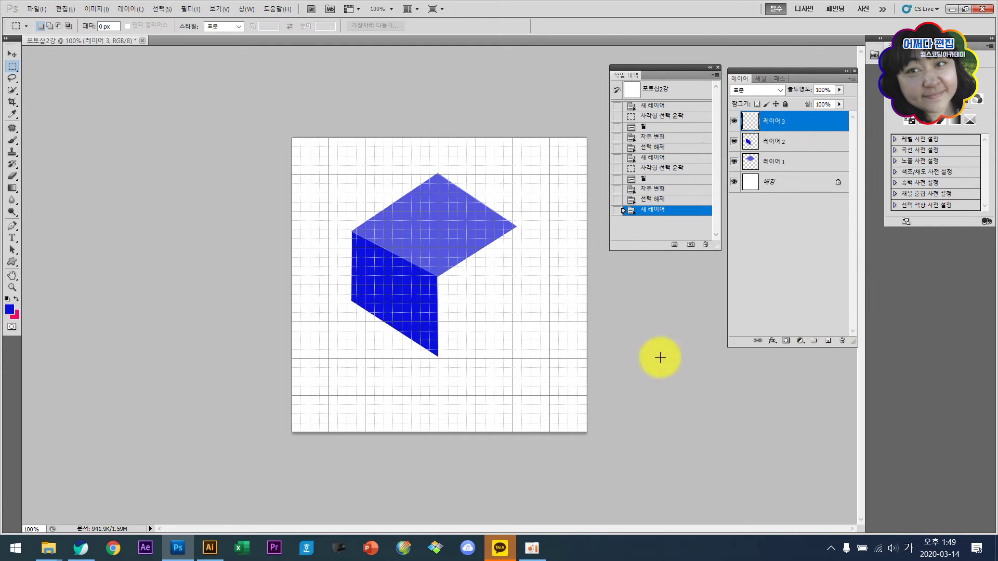
pyautogui.moveTo(457, 397); pyautogui.dragTo(558, 322)
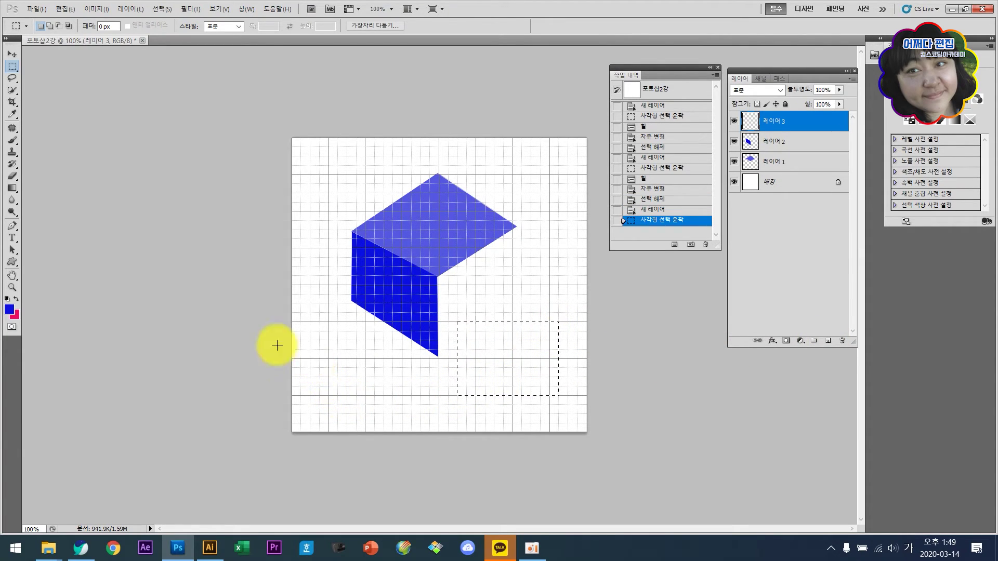
pyautogui.click(9, 309)
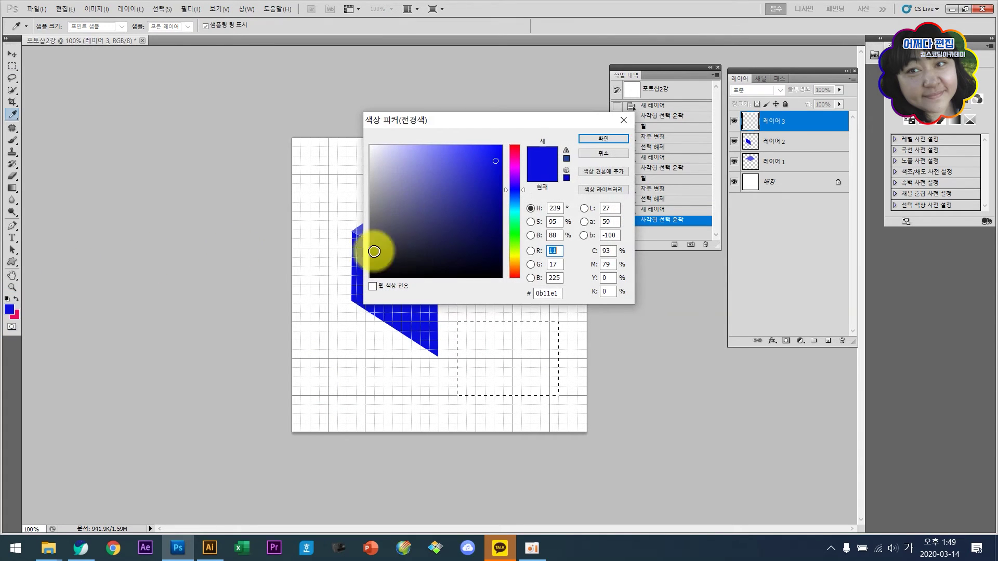
pyautogui.click(488, 242)
pyautogui.click(583, 138)
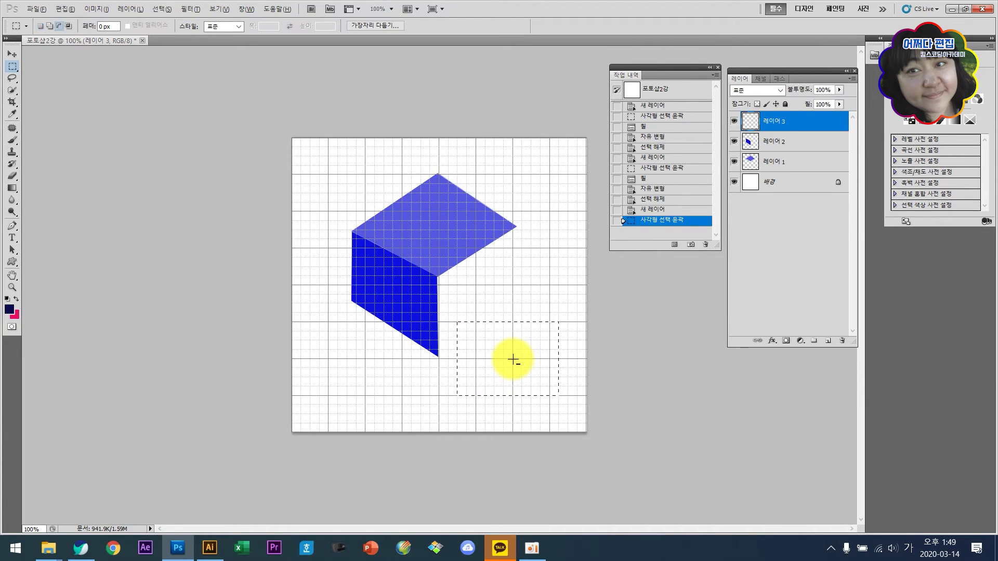
pyautogui.hotkey('alt', 'Delete')
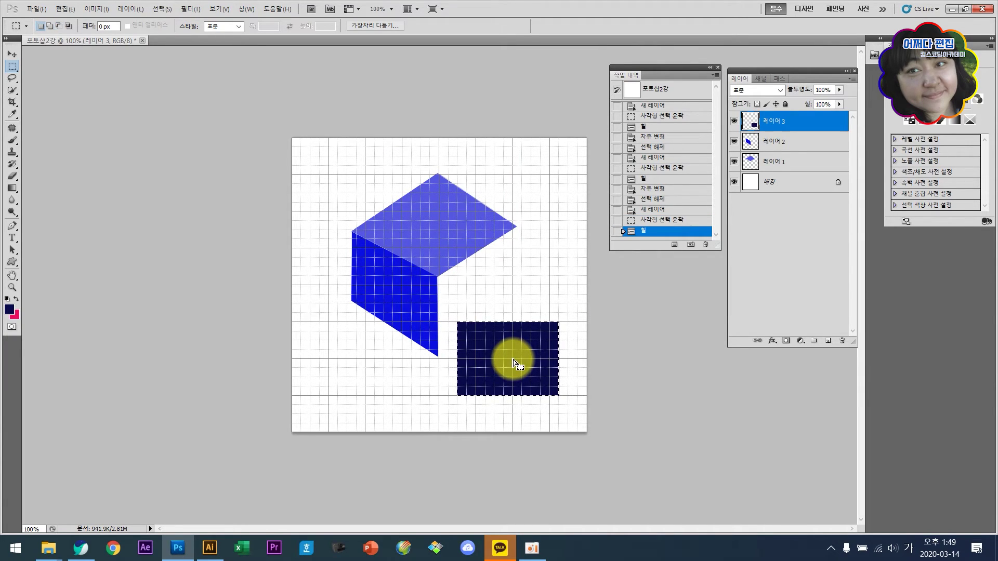
# - Distort the navy rectangle into the cuboid's right face, joining the top and left faces, apply it and deselect
pyautogui.hotkey('ctrl', 't')
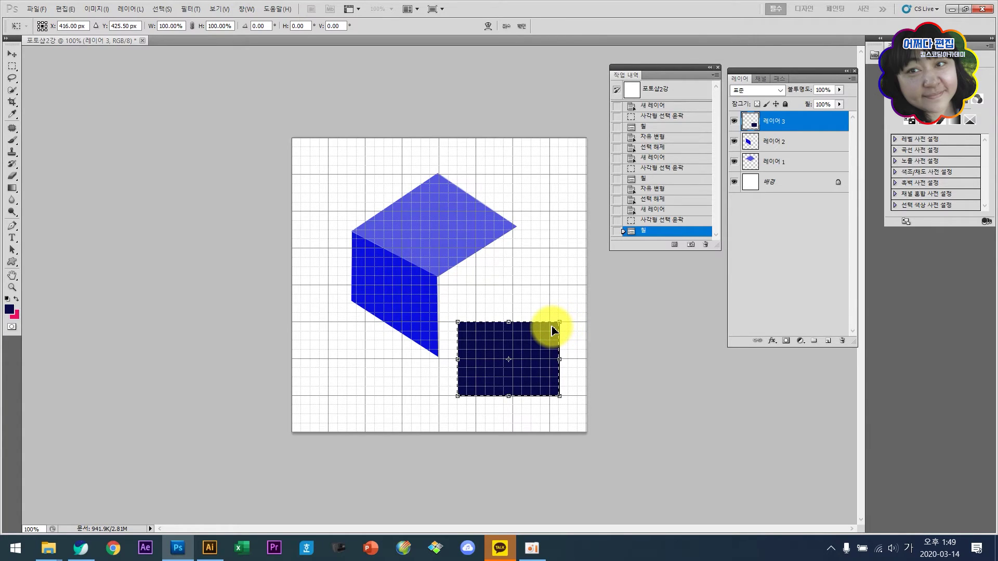
pyautogui.moveTo(562, 325); pyautogui.dragTo(515, 227)
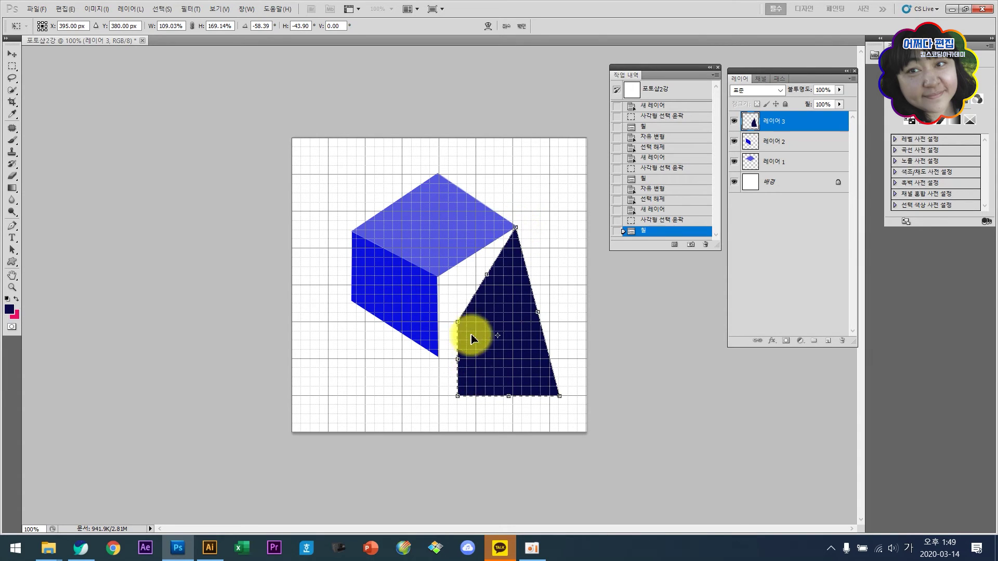
pyautogui.moveTo(460, 326); pyautogui.dragTo(437, 277)
pyautogui.moveTo(458, 396); pyautogui.dragTo(439, 355)
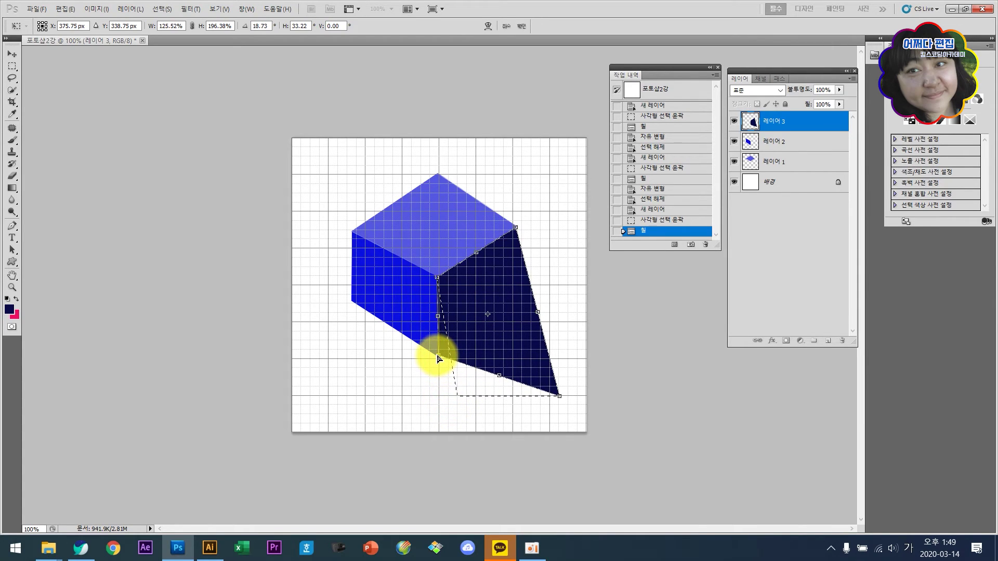
pyautogui.moveTo(560, 400); pyautogui.dragTo(522, 305)
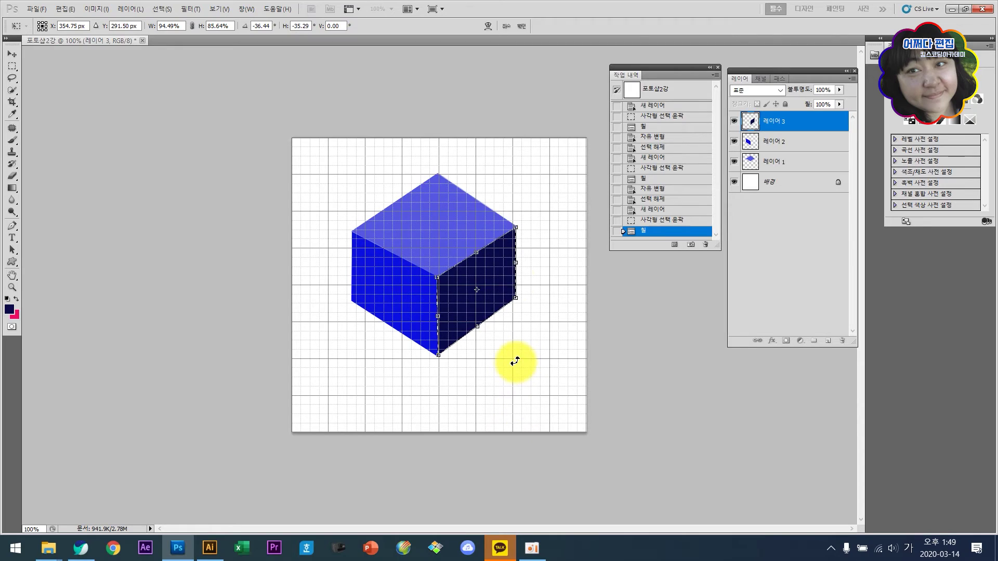
pyautogui.click(522, 26)
pyautogui.click(542, 213)
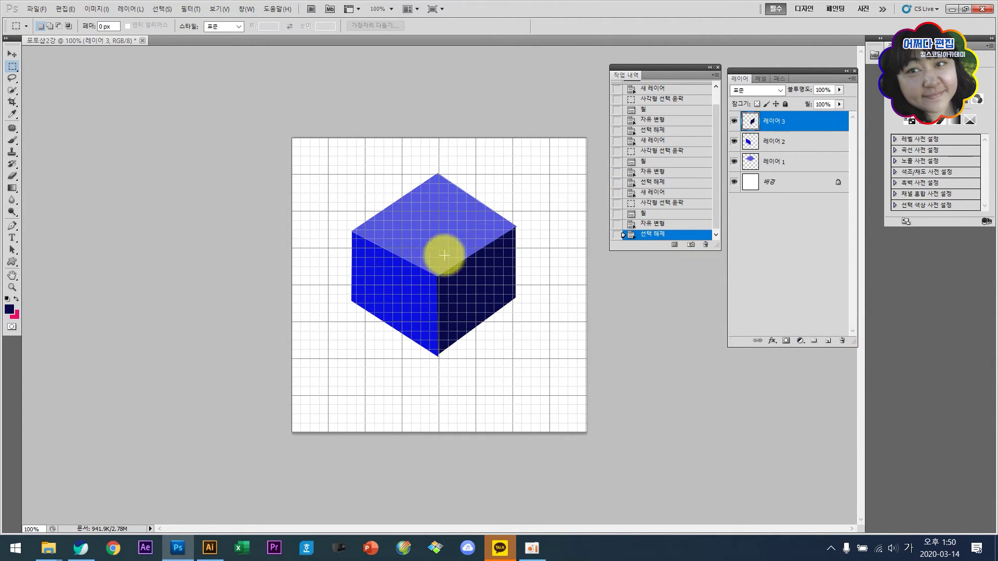
# - Activate the Custom Shape tool and choose the shape of two people walking together
pyautogui.click(11, 262)
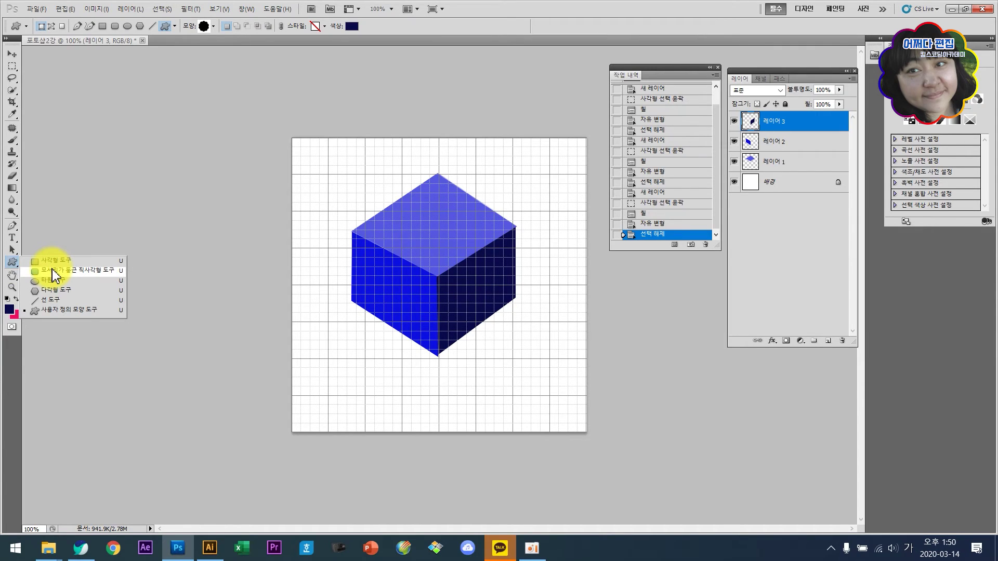
pyautogui.click(54, 311)
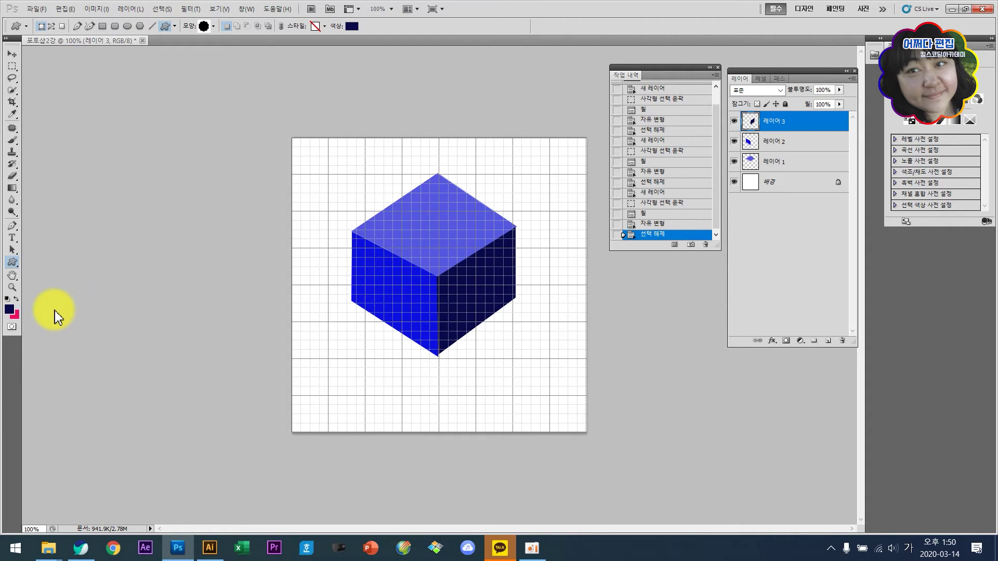
pyautogui.click(213, 27)
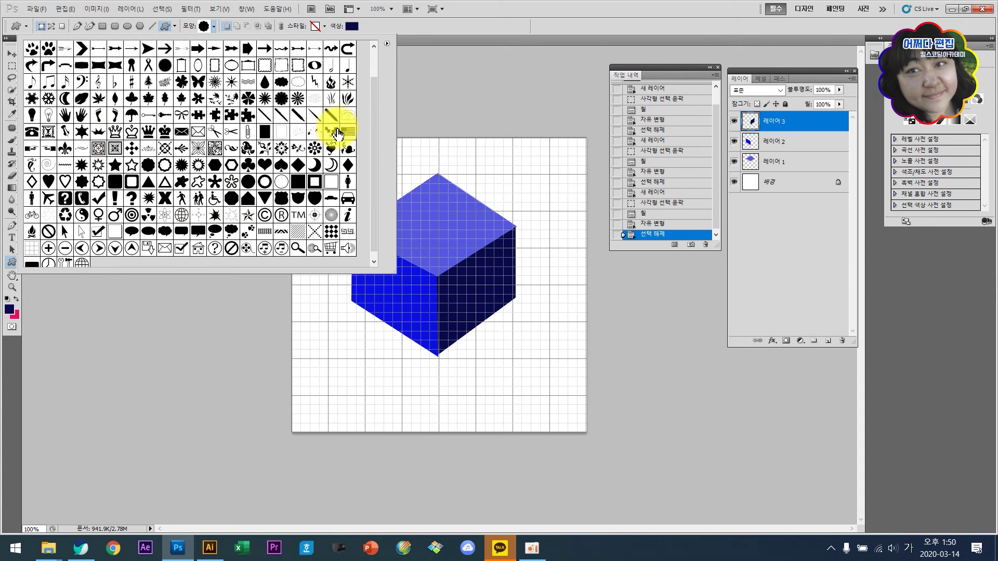
pyautogui.moveTo(379, 88); pyautogui.dragTo(382, 58)
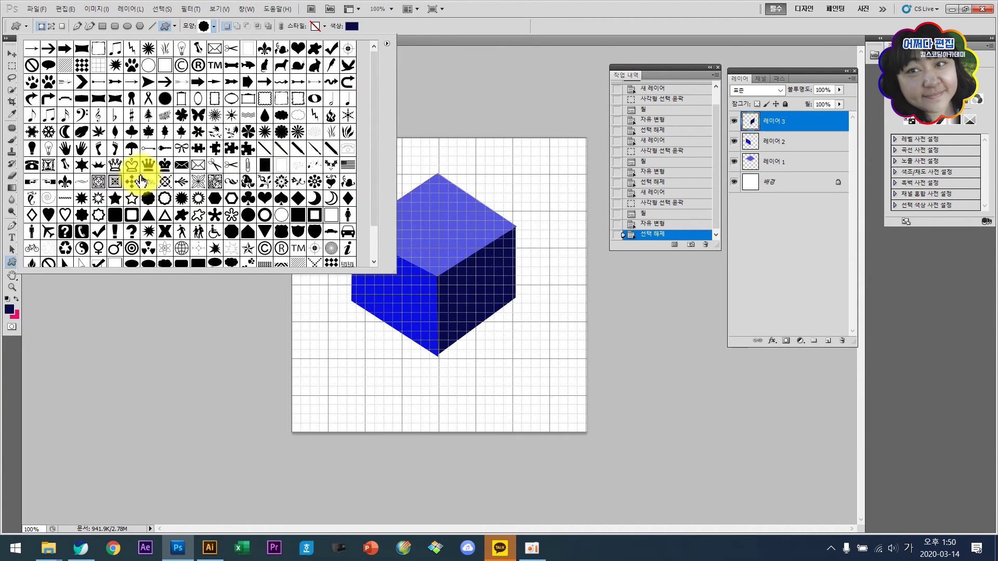
pyautogui.click(199, 238)
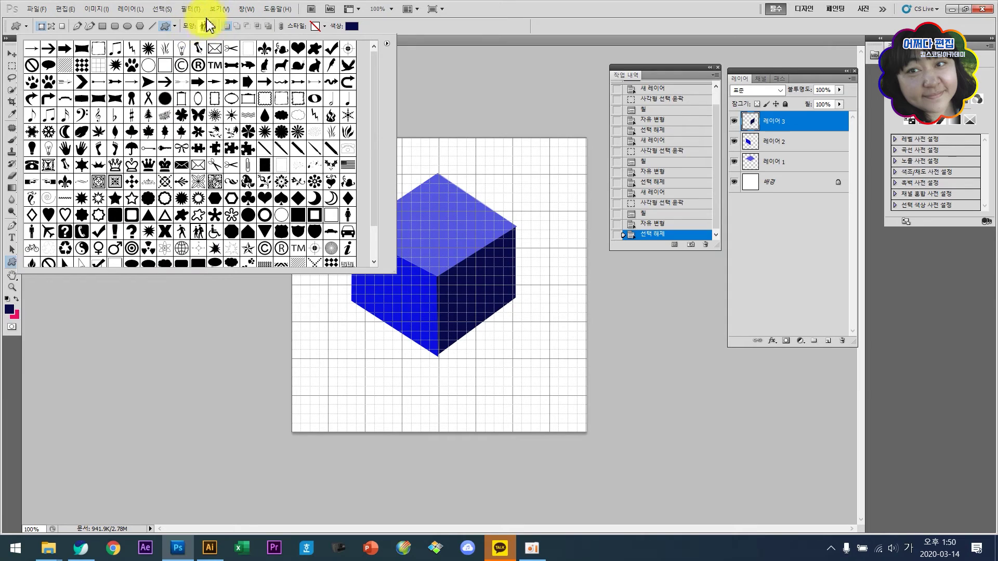
# - Set the foreground color to near-white #f2f2f8 and draw the walking pair shape on the cuboid's top face
pyautogui.click(9, 312)
pyautogui.click(373, 149)
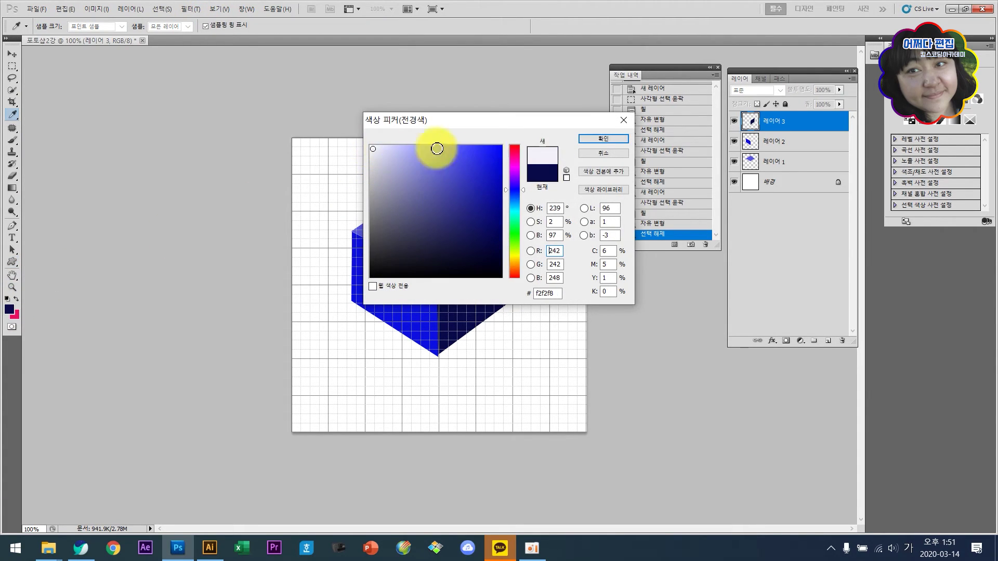
pyautogui.click(604, 139)
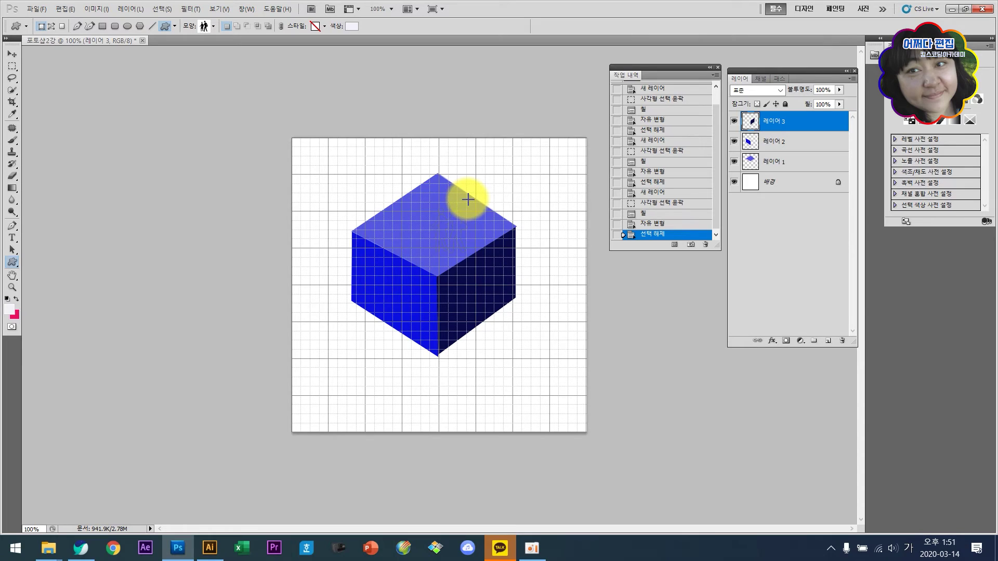
pyautogui.moveTo(430, 252); pyautogui.dragTo(469, 199)
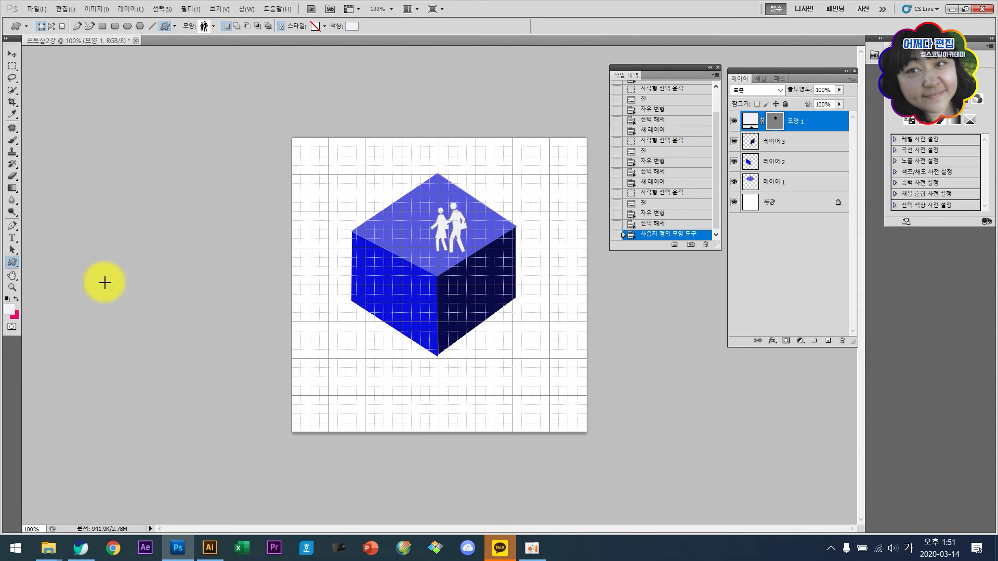
# - Choose the single walking pedestrian custom shape and draw it on the cuboid's blue left face
pyautogui.click(214, 26)
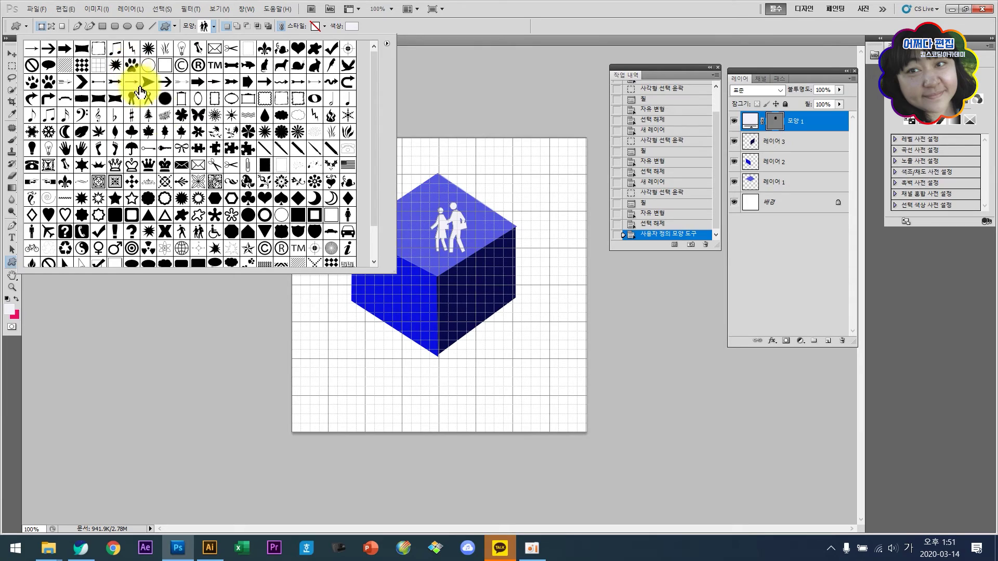
pyautogui.click(183, 232)
pyautogui.click(232, 343)
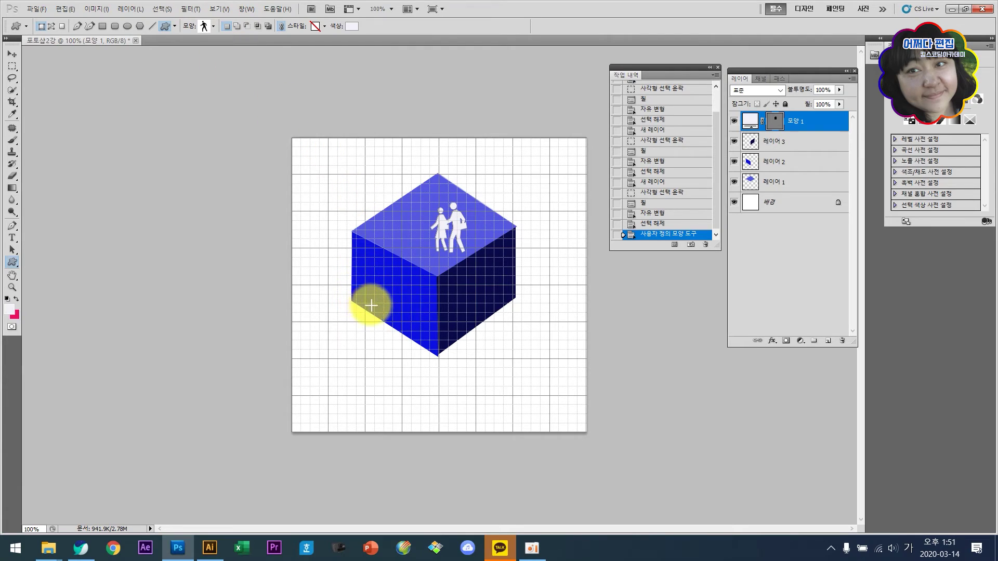
pyautogui.moveTo(375, 311); pyautogui.dragTo(408, 271)
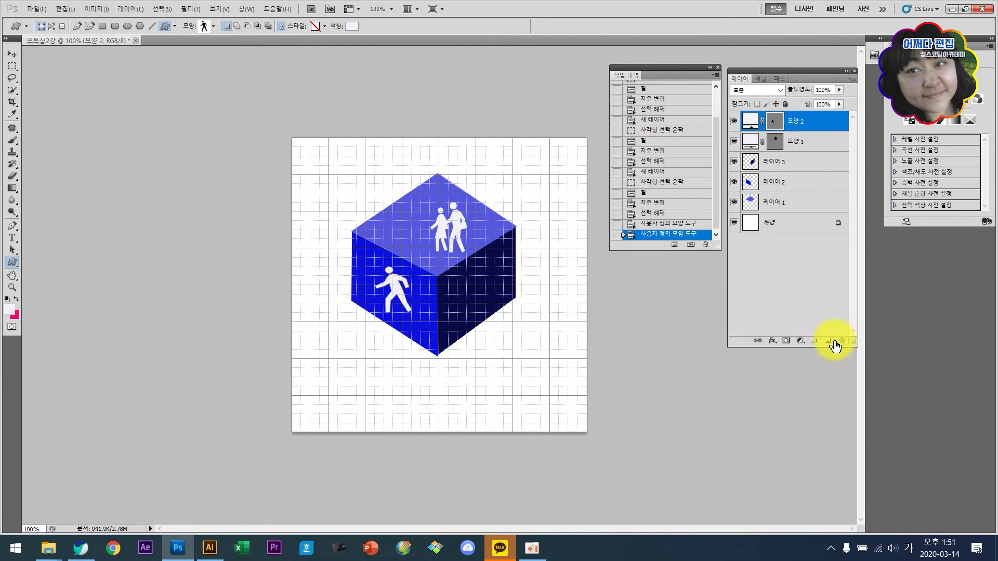
# - Choose the standing woman custom shape and draw it on the cuboid's navy right face
pyautogui.click(214, 27)
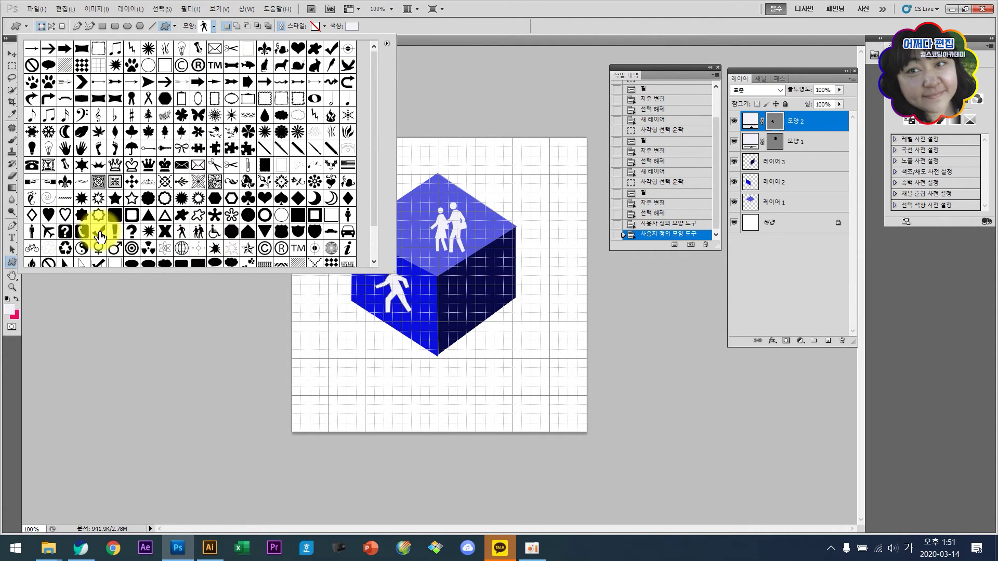
pyautogui.click(349, 221)
pyautogui.click(465, 314)
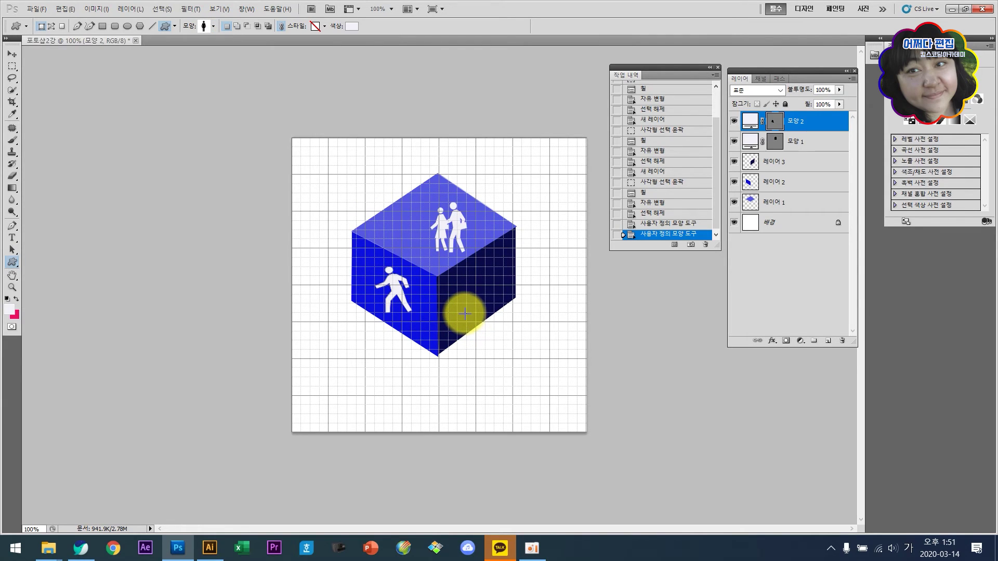
pyautogui.moveTo(464, 314); pyautogui.dragTo(497, 259)
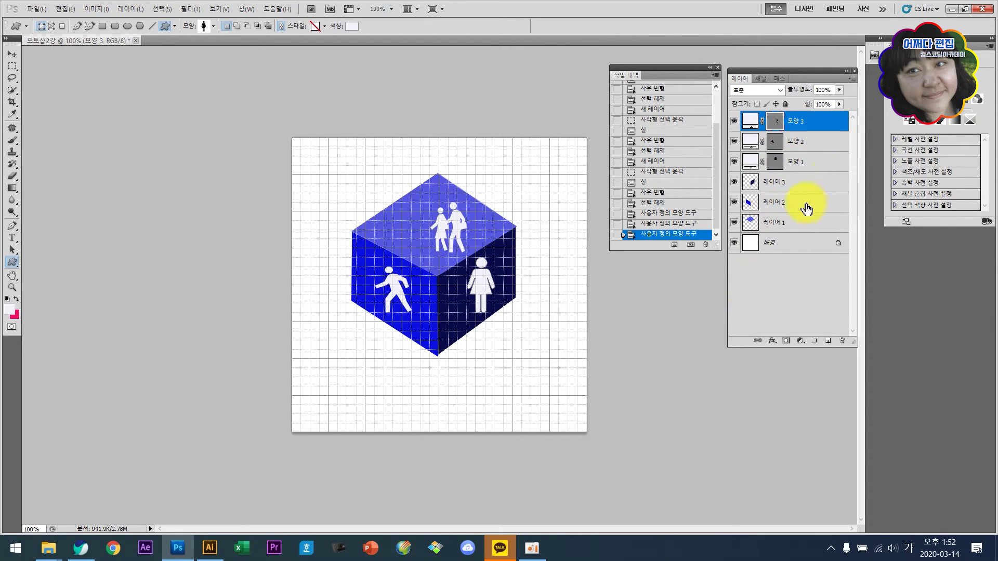
# - Apply a Color Overlay layer style in green #1bc299 to the right face on layer 레이어 3
pyautogui.click(796, 192)
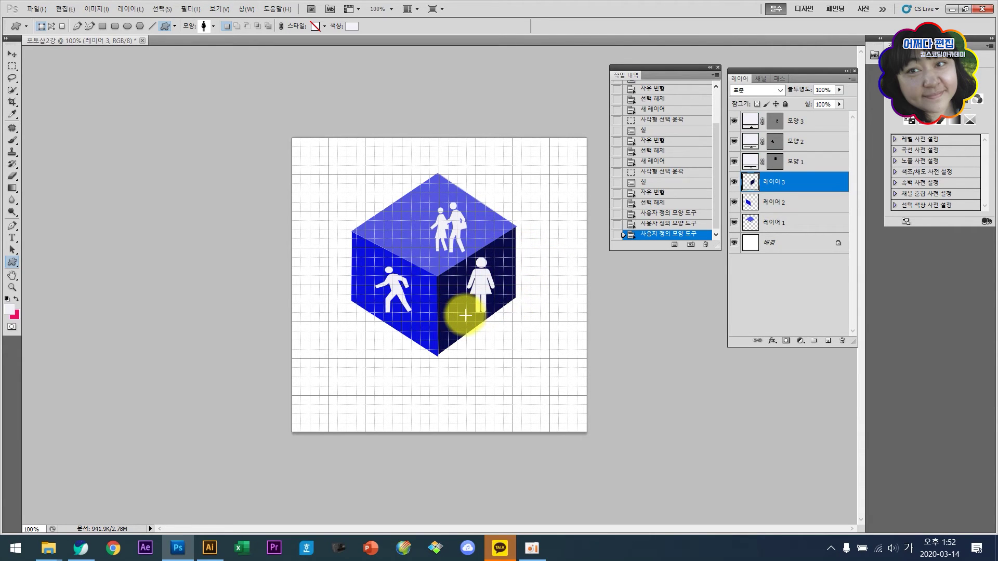
pyautogui.doubleClick(818, 192)
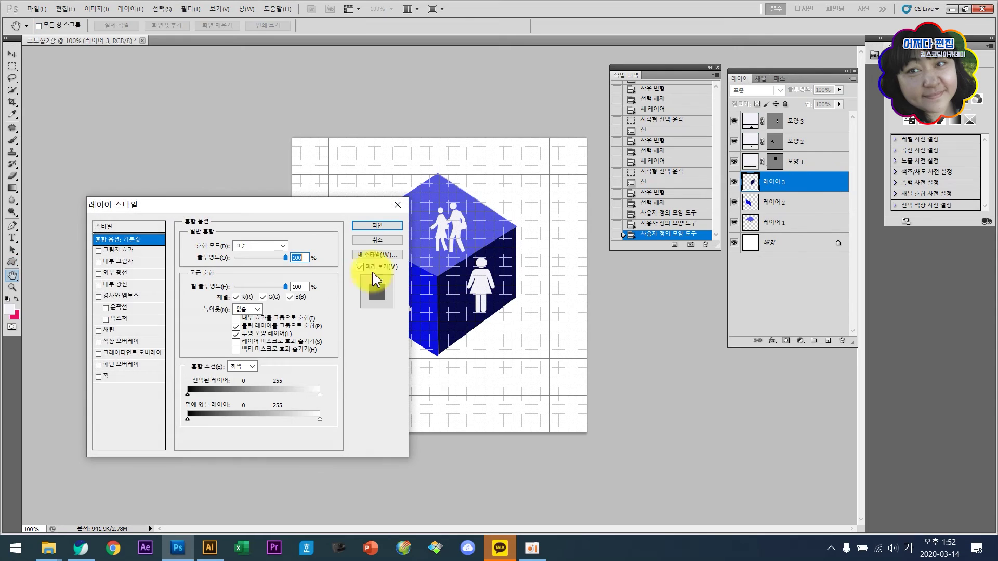
pyautogui.click(109, 342)
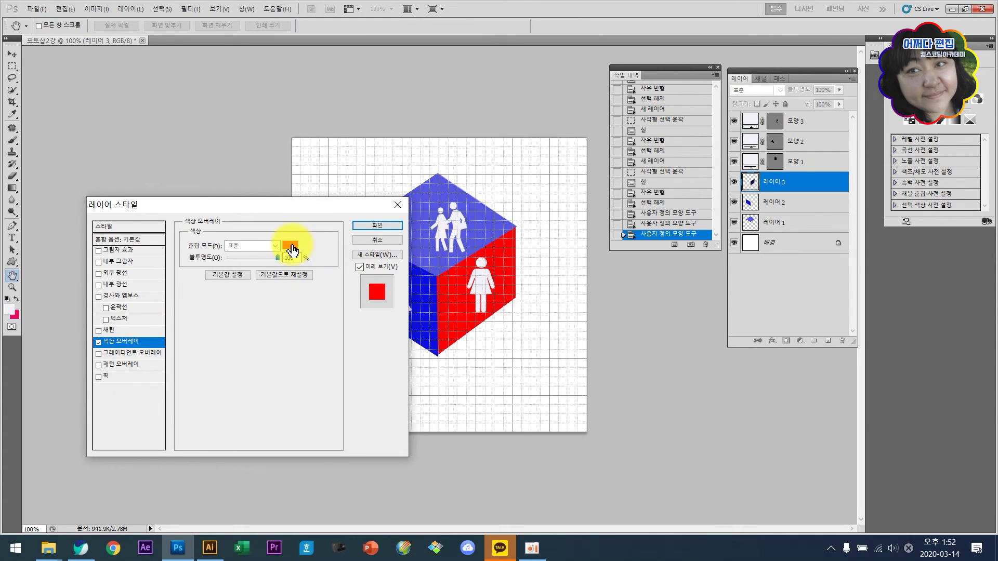
pyautogui.click(291, 247)
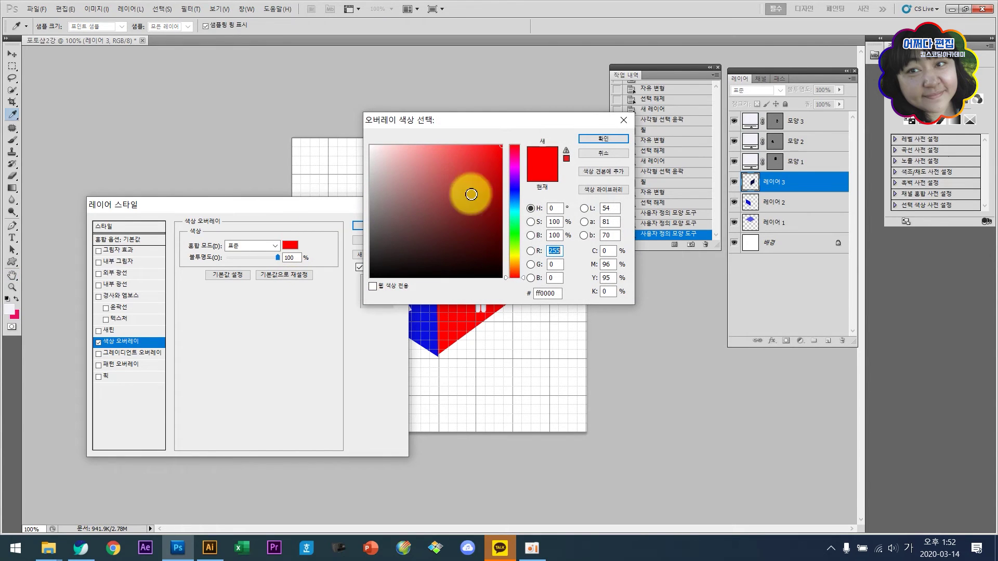
pyautogui.click(510, 217)
pyautogui.click(483, 177)
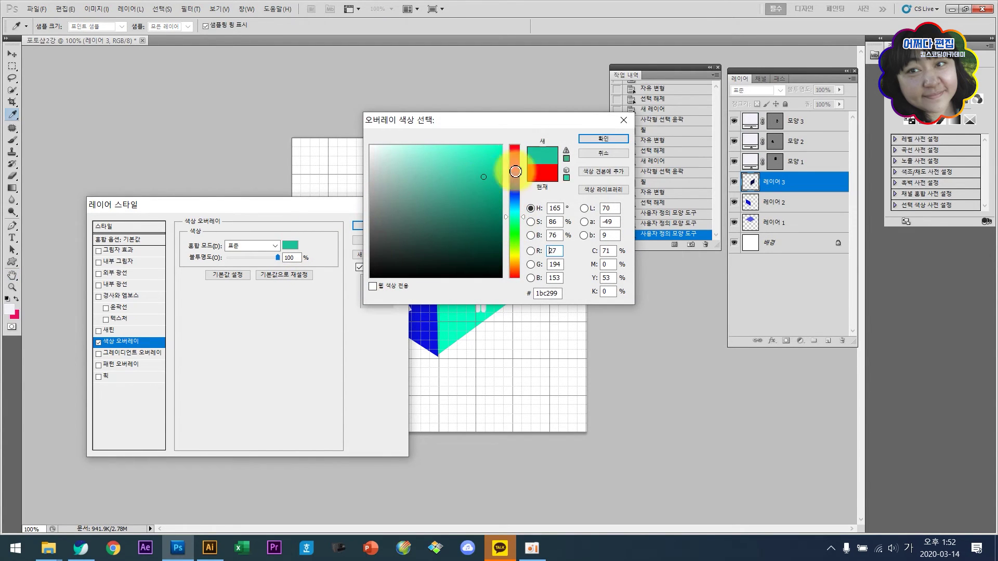
pyautogui.click(605, 142)
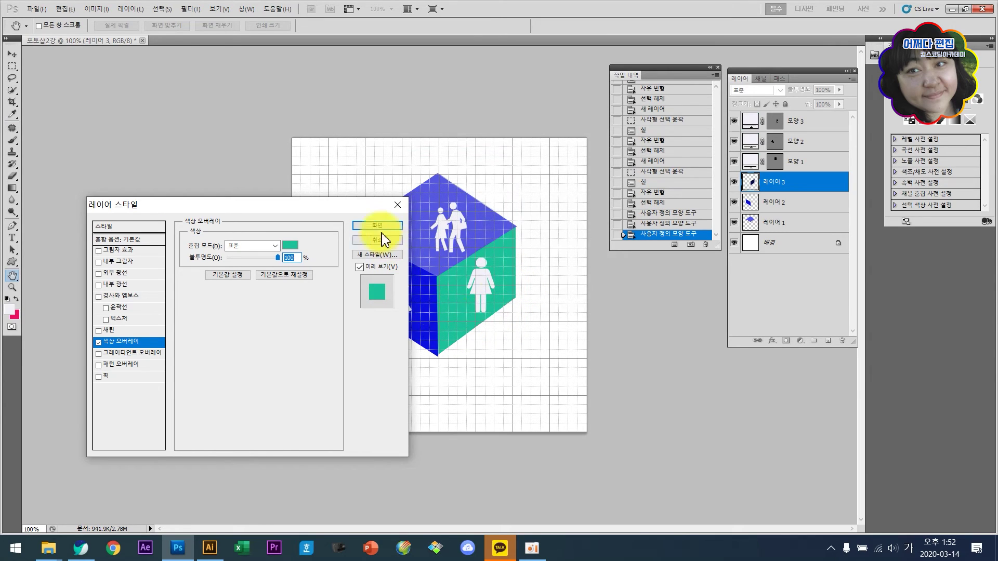
pyautogui.click(370, 226)
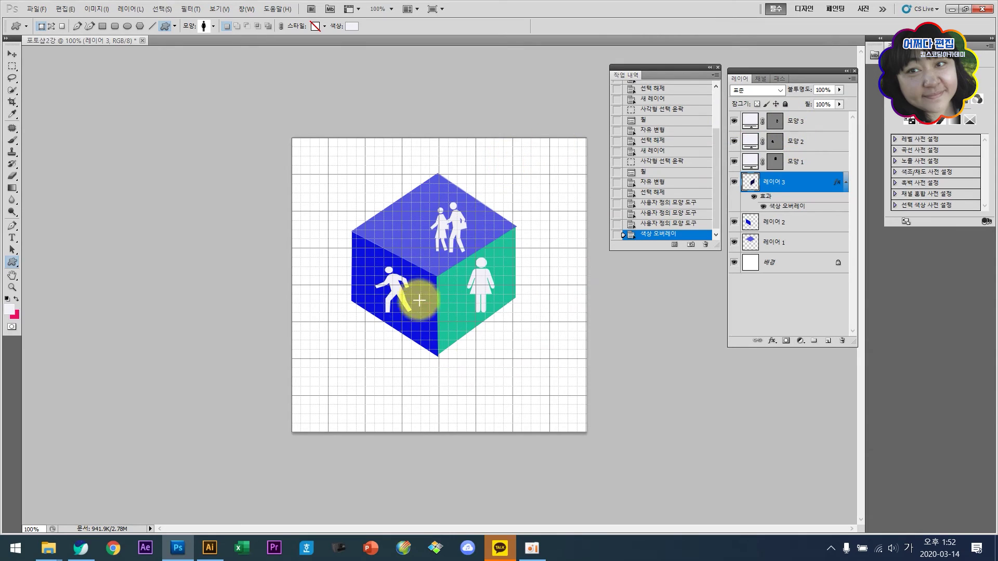
# - Move the woman figure slightly lower on the green face and toggle its layer's visibility off and on
pyautogui.click(813, 128)
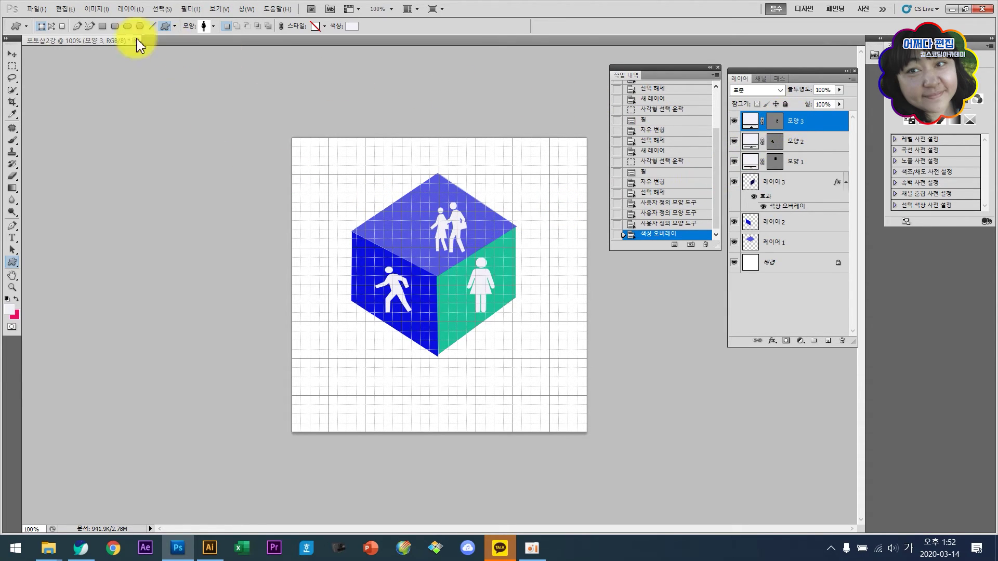
pyautogui.click(17, 54)
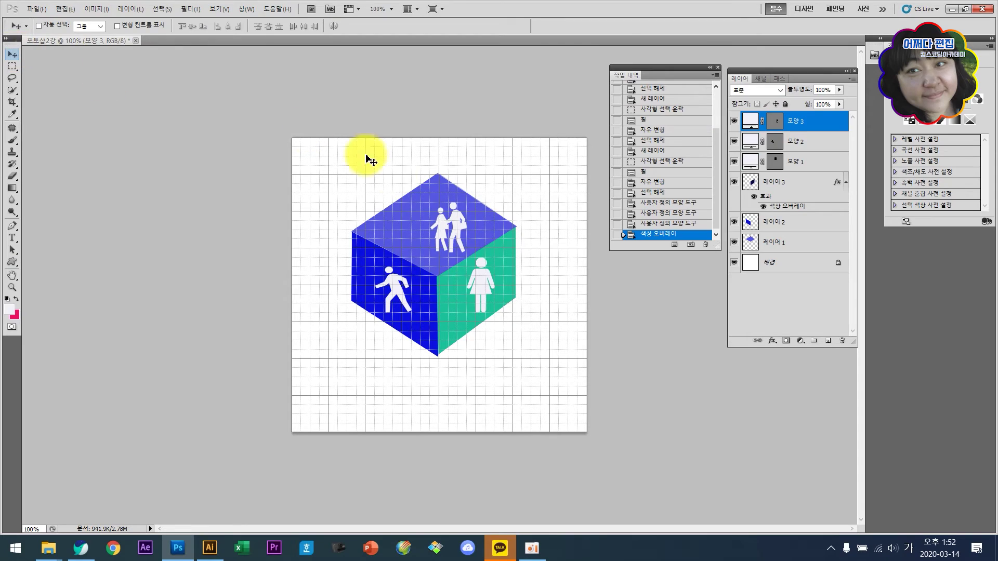
pyautogui.moveTo(446, 226); pyautogui.dragTo(441, 226)
pyautogui.moveTo(479, 286)
pyautogui.mouseDown()
pyautogui.moveTo(474, 296)
pyautogui.moveTo(481, 287)
pyautogui.mouseUp()
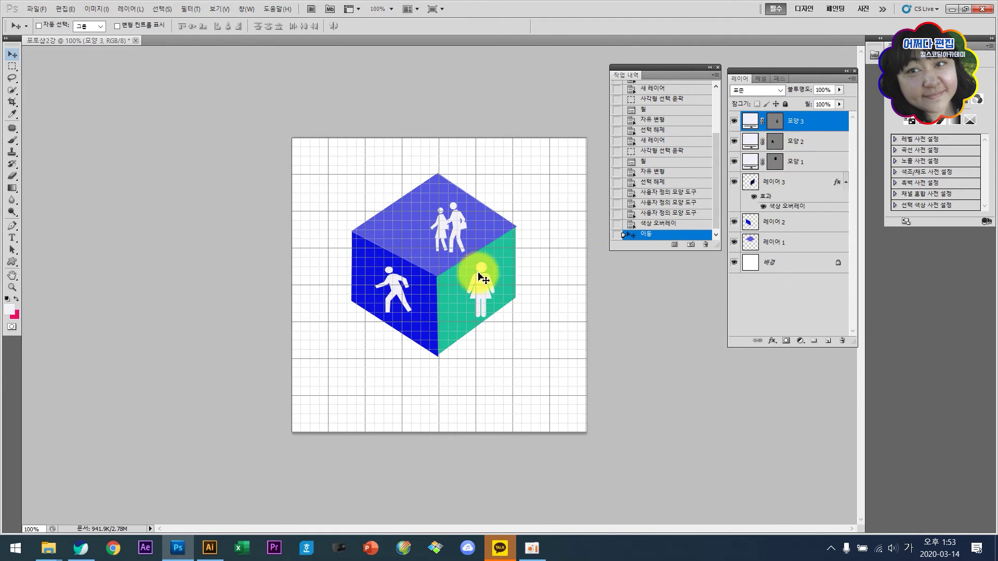
pyautogui.click(734, 121)
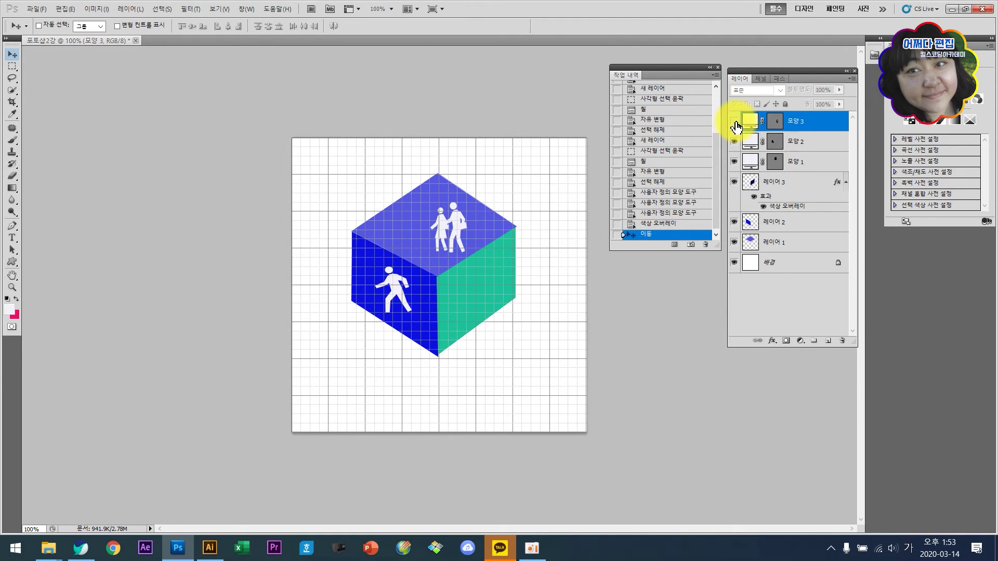
pyautogui.click(734, 122)
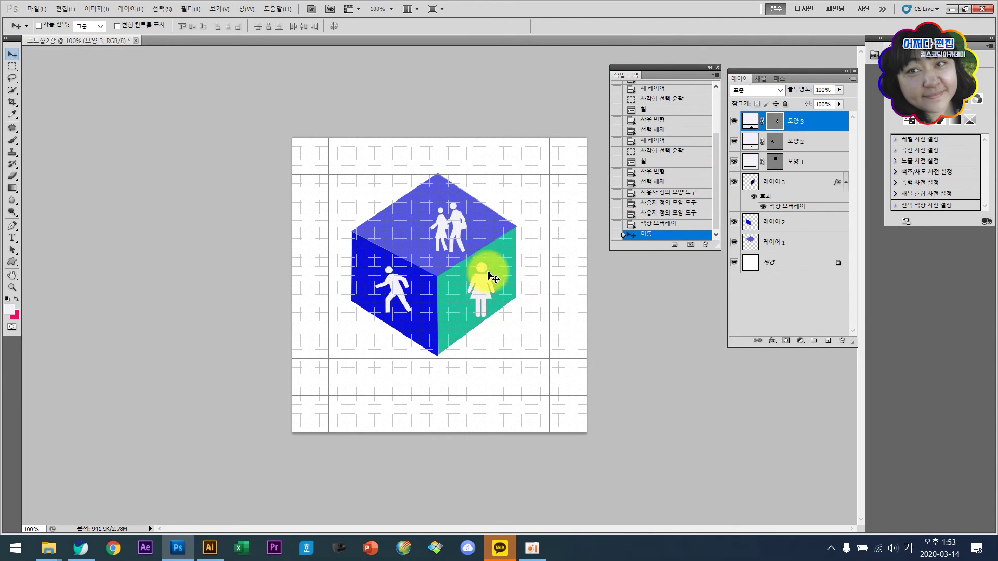
# - Free-transform the walking pedestrian on the left face, enlarging, rotating and skewing it to follow the face's slant, and apply it
pyautogui.click(821, 149)
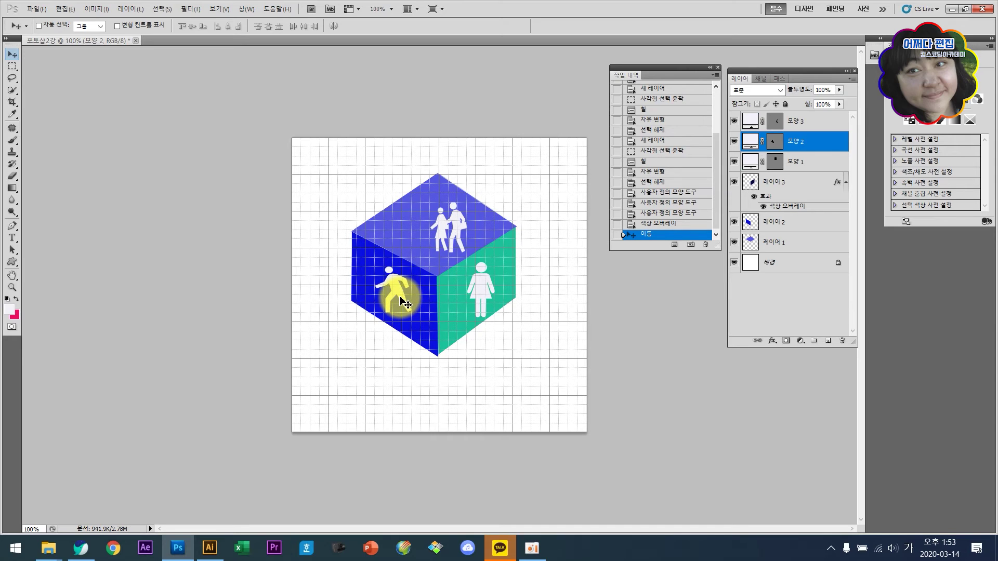
pyautogui.hotkey('ctrl', 't')
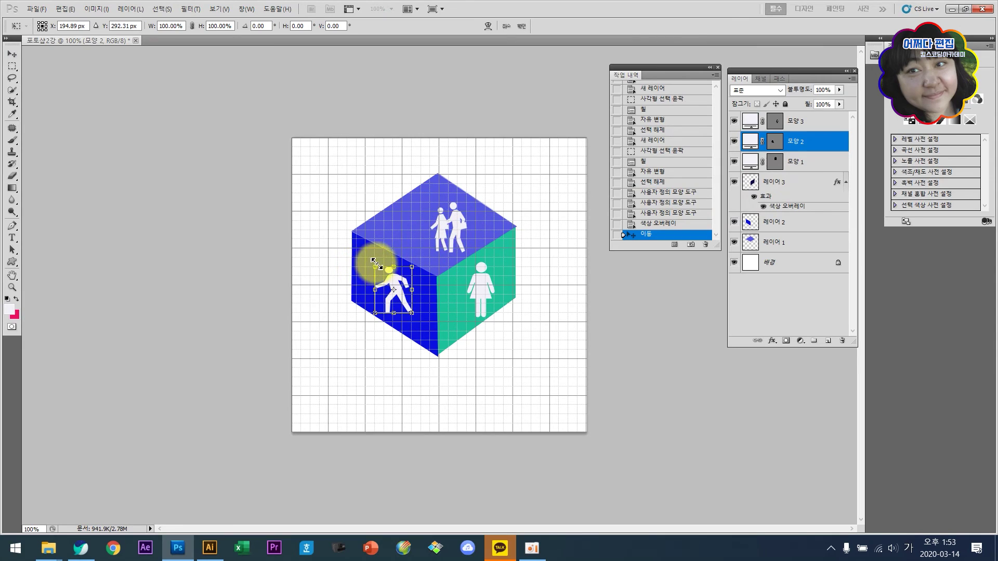
pyautogui.moveTo(374, 266); pyautogui.dragTo(370, 258)
pyautogui.moveTo(412, 232)
pyautogui.mouseDown()
pyautogui.moveTo(425, 260)
pyautogui.moveTo(419, 244)
pyautogui.mouseUp()
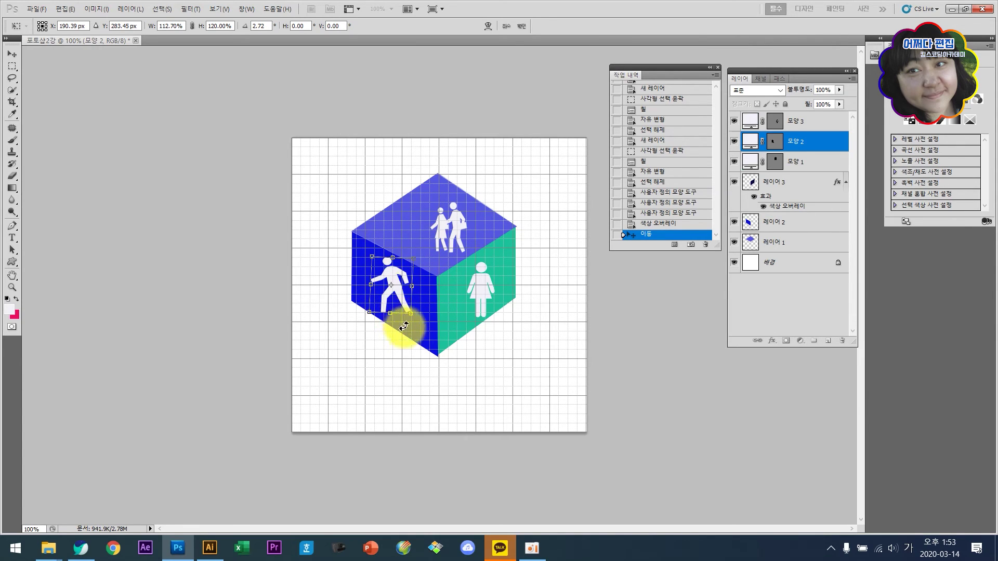
pyautogui.moveTo(413, 317); pyautogui.dragTo(424, 333)
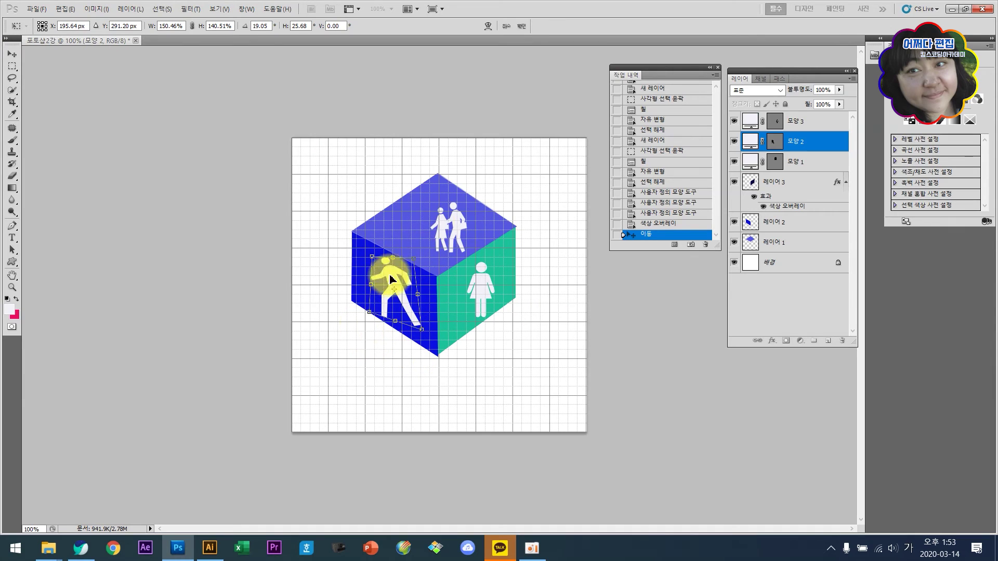
pyautogui.click(522, 26)
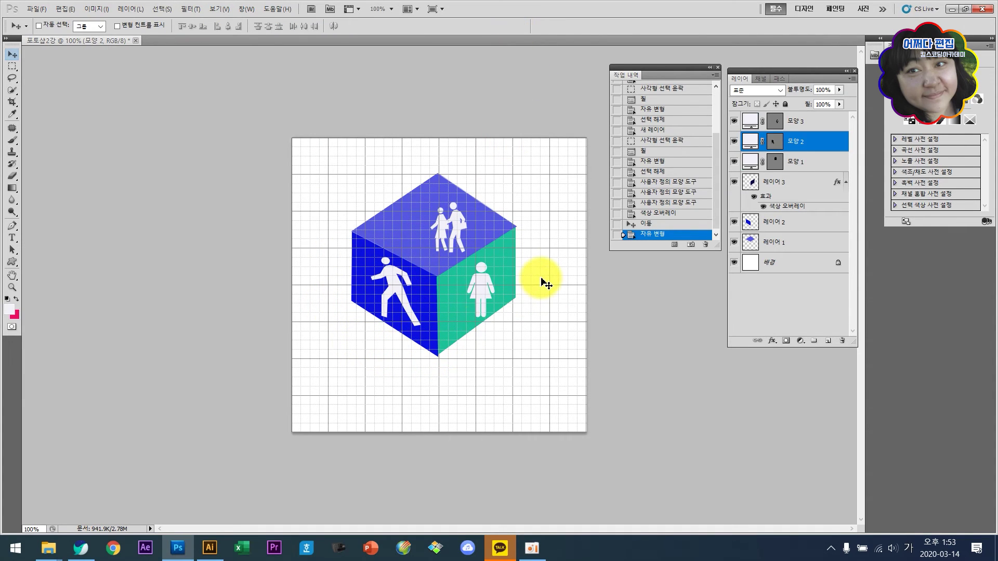
# - Select all layers from 모양 3 down to 레이어 1 together, and return to having only 모양 3 selected
pyautogui.click(806, 125)
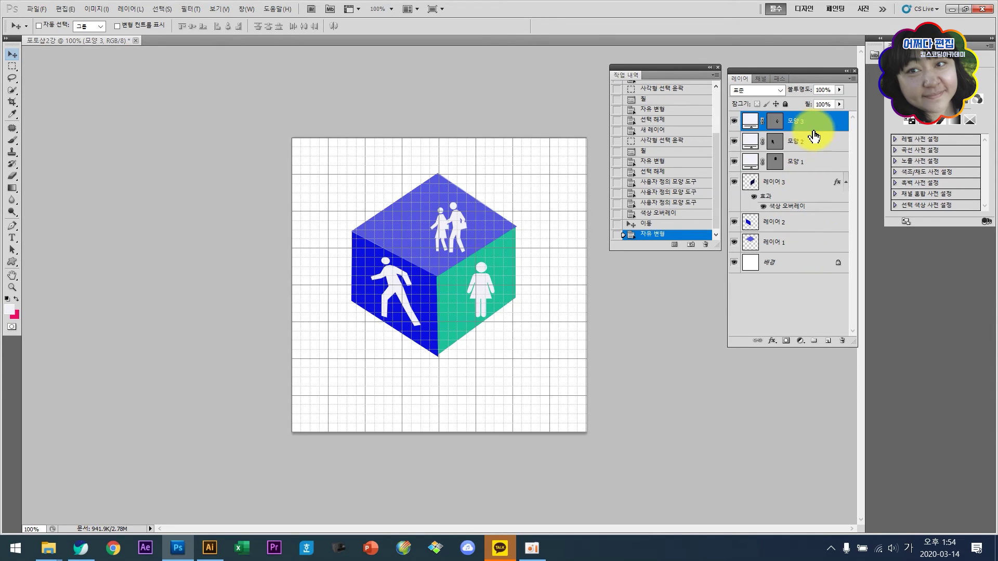
pyautogui.keyDown('shift'); pyautogui.click(811, 252); pyautogui.keyUp('shift')
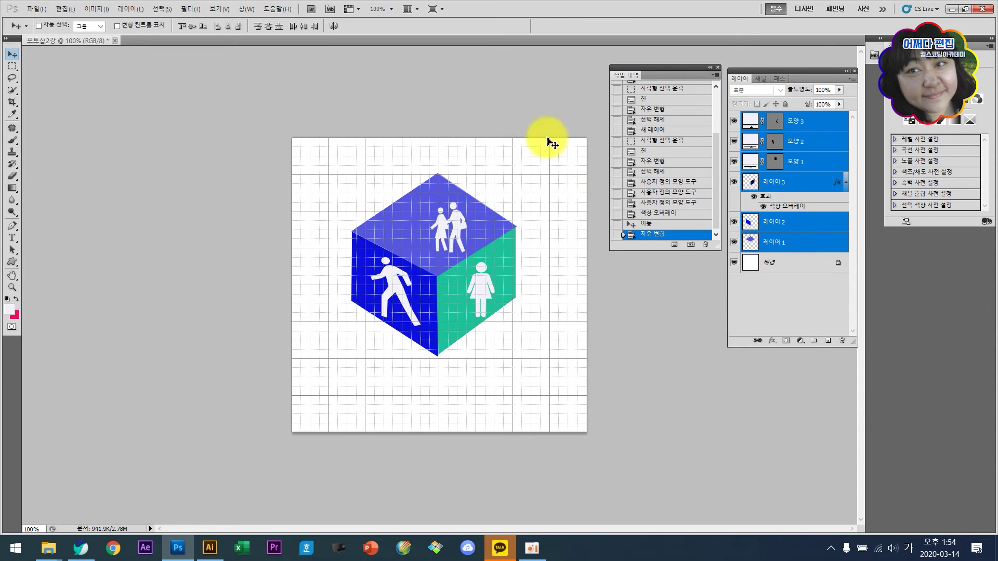
pyautogui.click(811, 230)
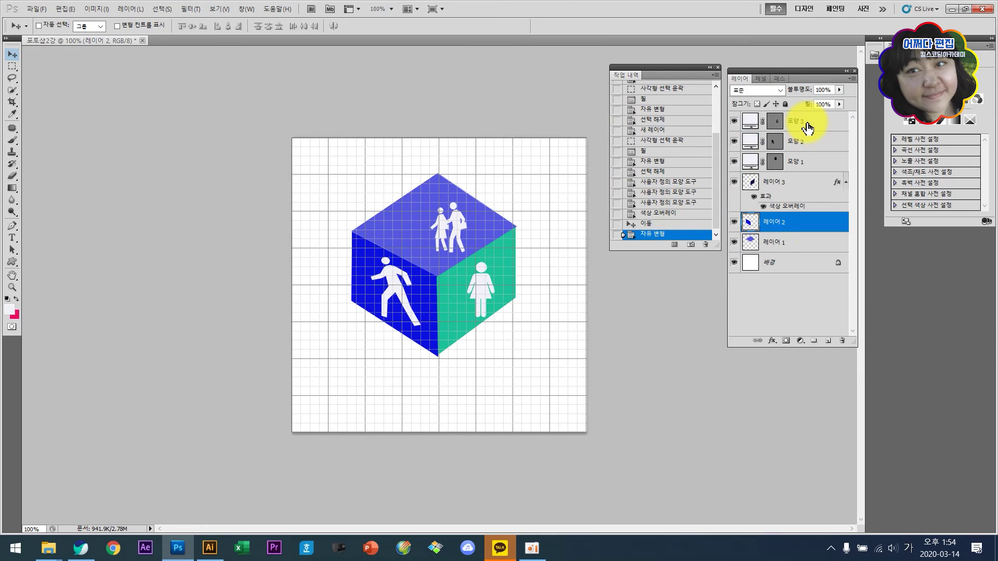
pyautogui.click(808, 128)
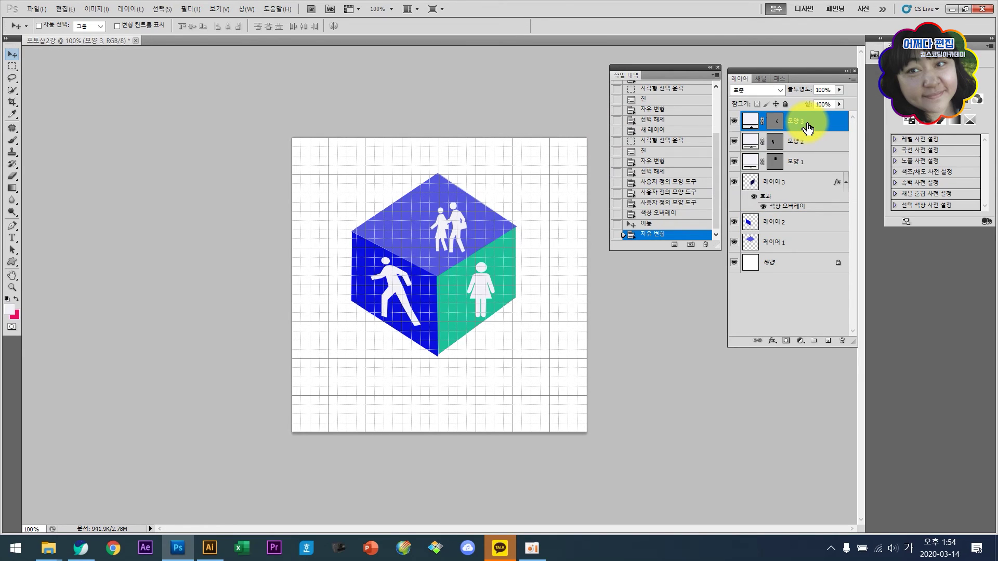
# - Merge all layers from 모양 3 down to 레이어 1 into a single cube layer, leaving the background separate
pyautogui.keyDown('ctrl'); pyautogui.click(815, 165); pyautogui.keyUp('ctrl')
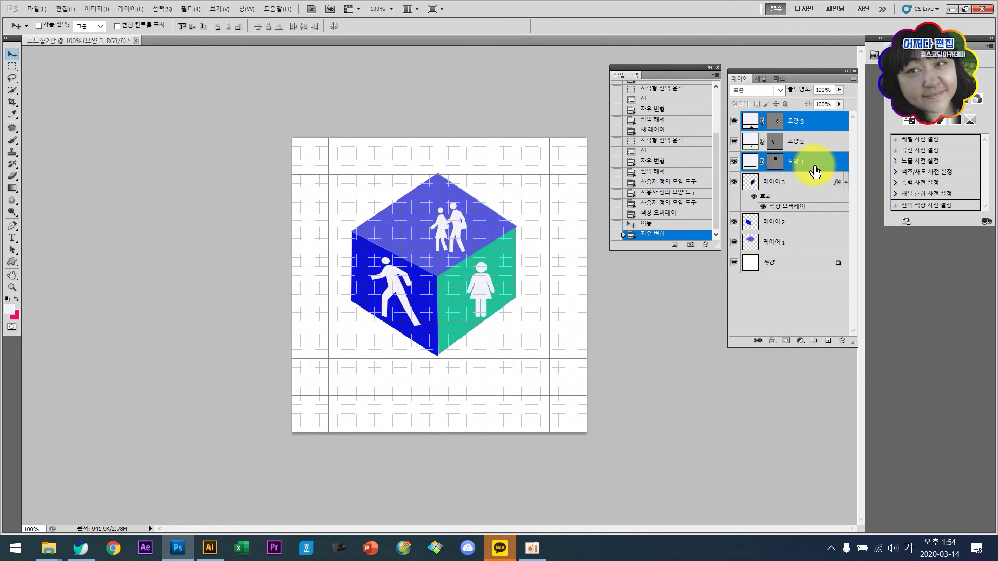
pyautogui.keyDown('ctrl'); pyautogui.click(810, 231); pyautogui.keyUp('ctrl')
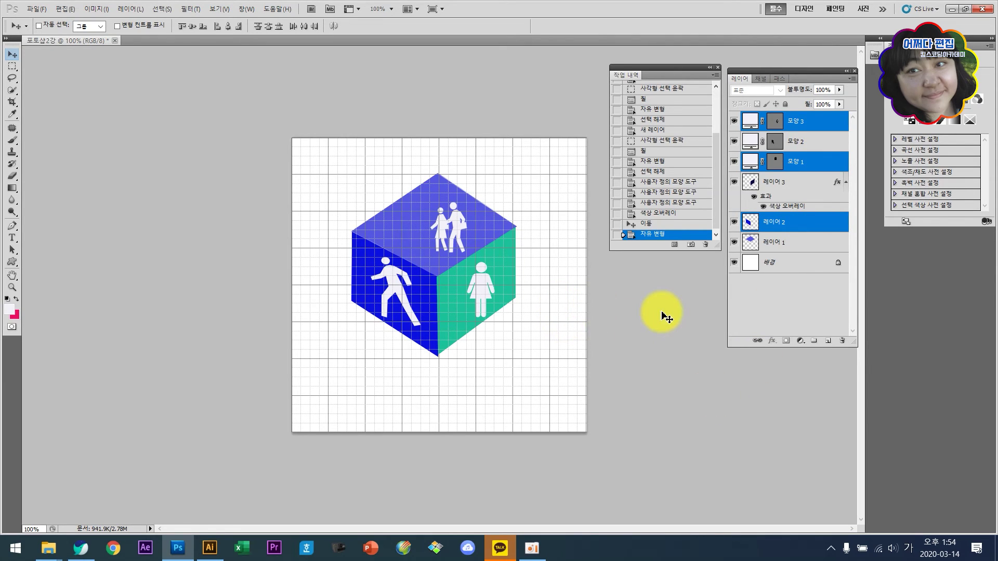
pyautogui.click(820, 127)
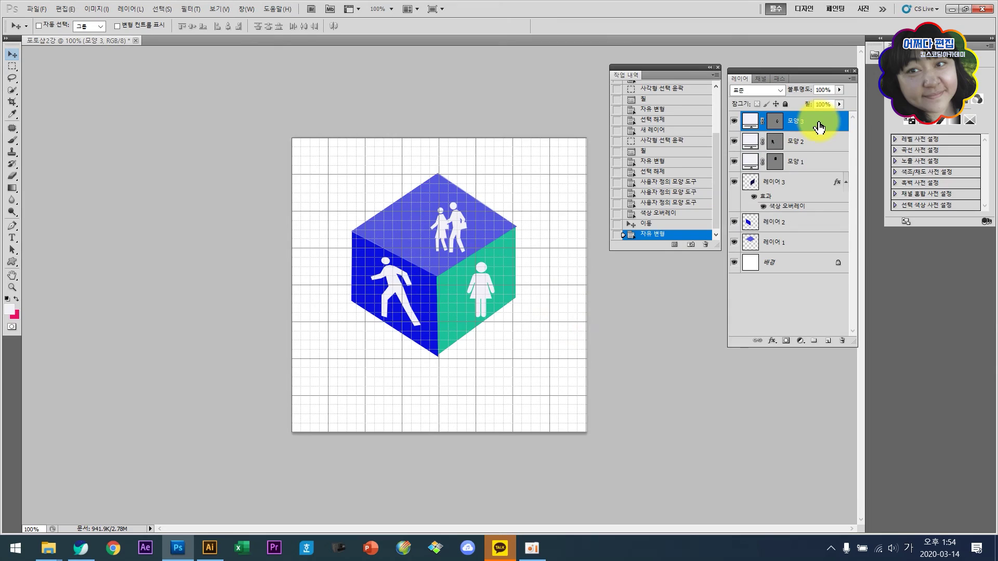
pyautogui.keyDown('shift'); pyautogui.click(823, 251); pyautogui.keyUp('shift')
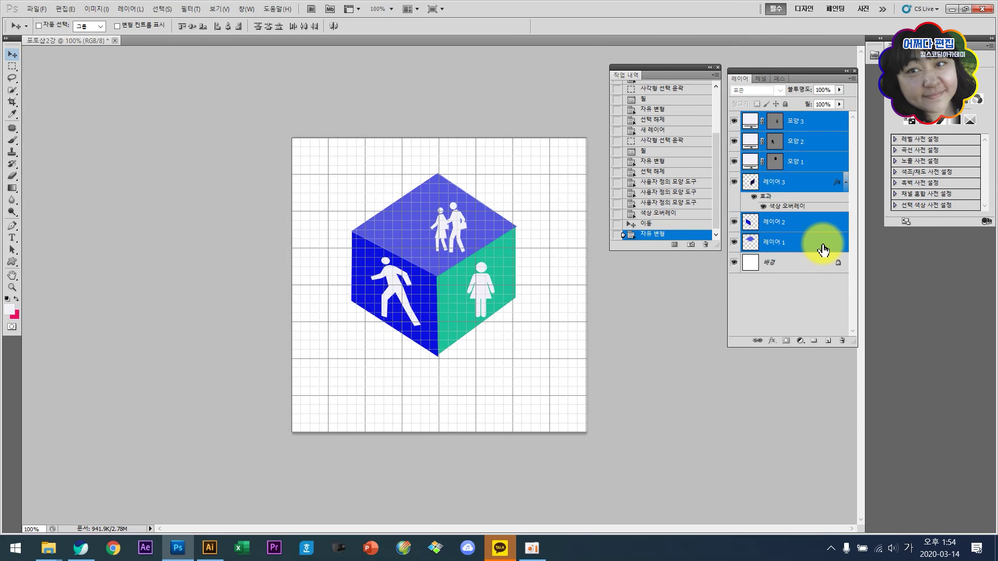
pyautogui.rightClick(824, 250)
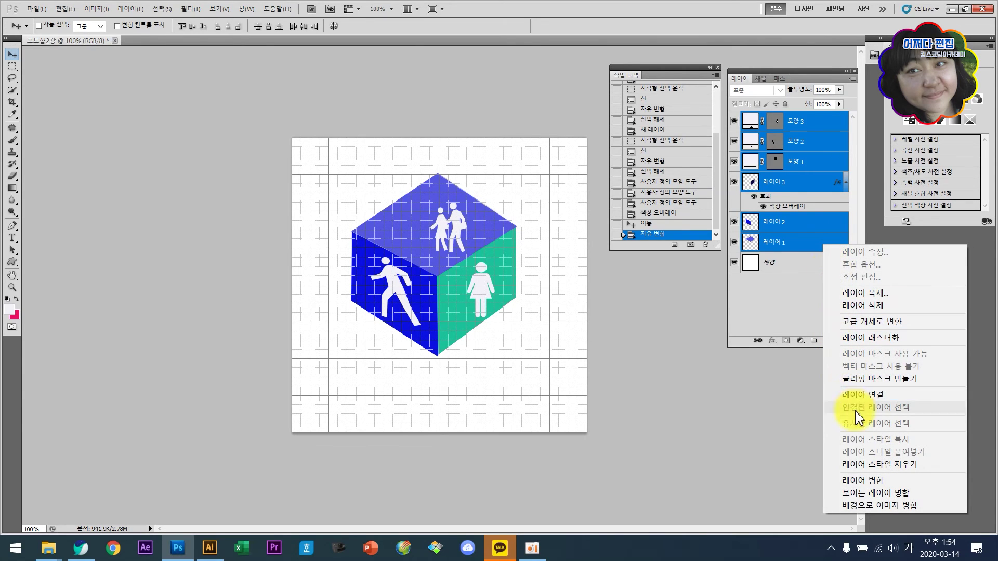
pyautogui.click(859, 481)
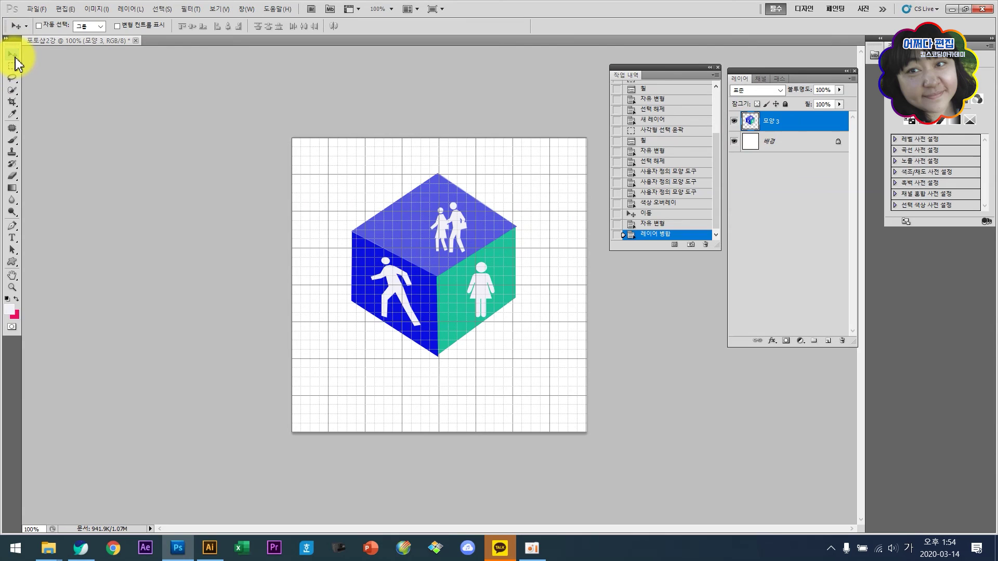
# - Free-transform the merged cube down to 38.64% width and 24.99% height, apply it, and move the cube to the canvas's upper centre
pyautogui.moveTo(433, 243)
pyautogui.mouseDown()
pyautogui.moveTo(486, 271)
pyautogui.moveTo(457, 294)
pyautogui.moveTo(429, 214)
pyautogui.moveTo(447, 238)
pyautogui.mouseUp()
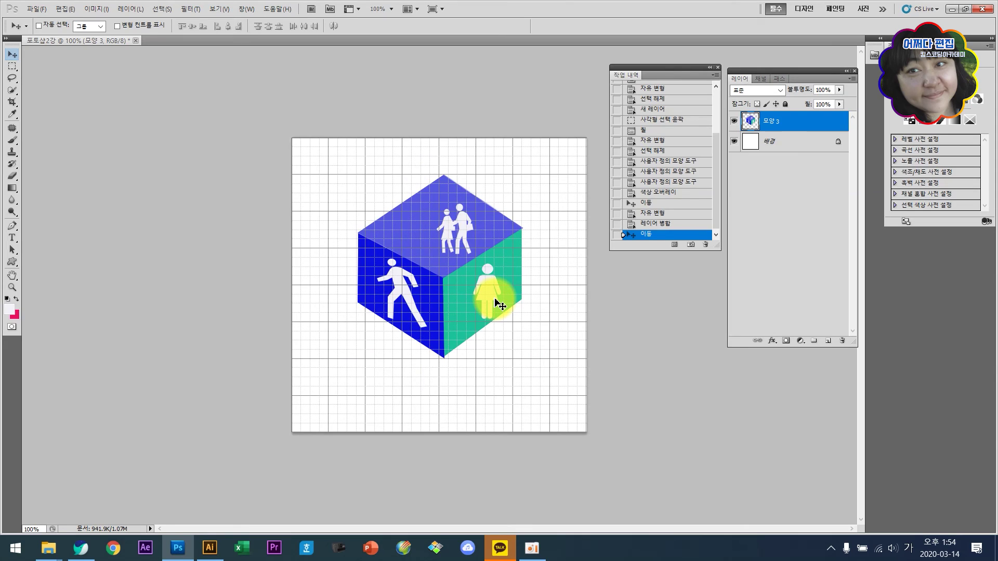
pyautogui.hotkey('ctrl', 't')
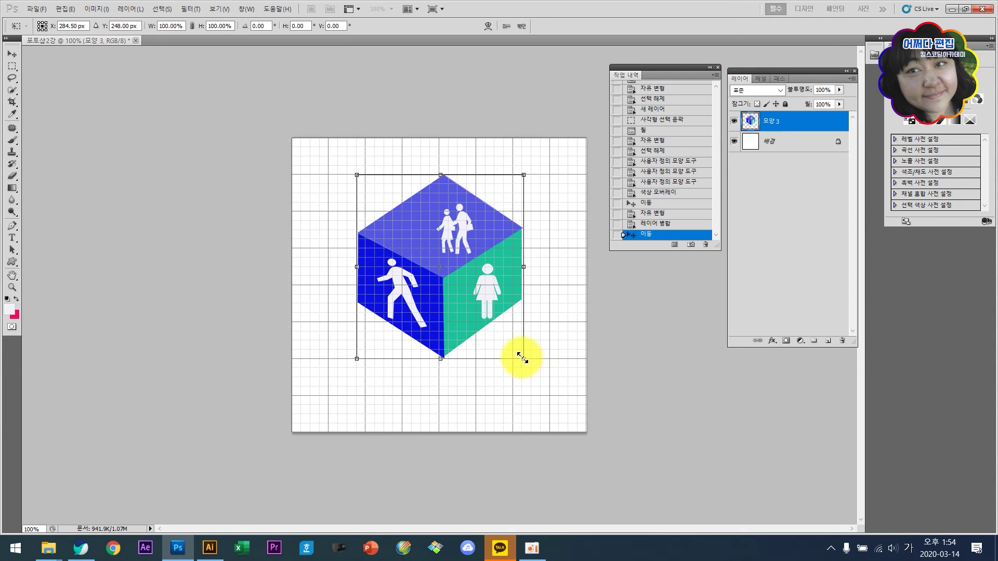
pyautogui.moveTo(522, 359); pyautogui.dragTo(420, 221)
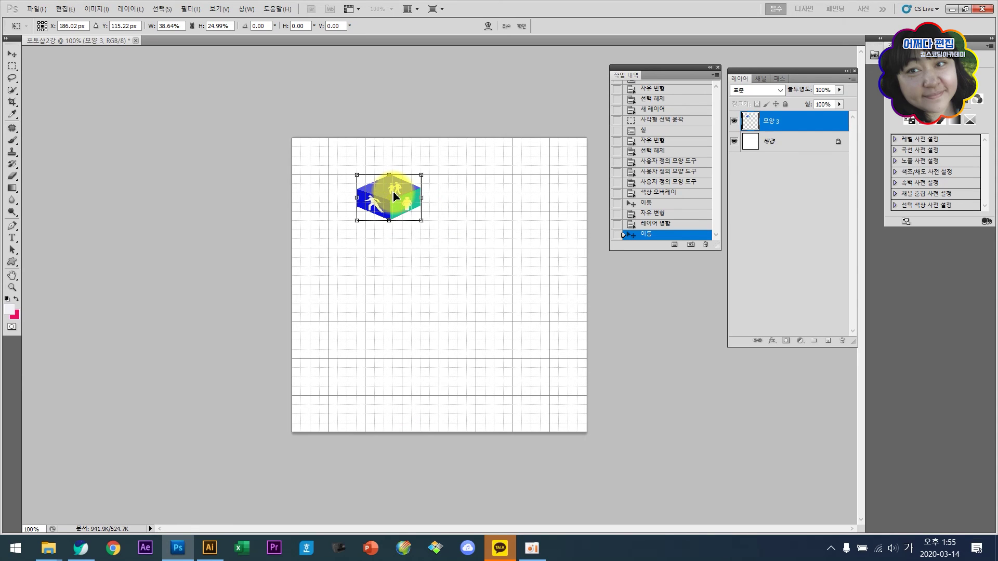
pyautogui.click(521, 26)
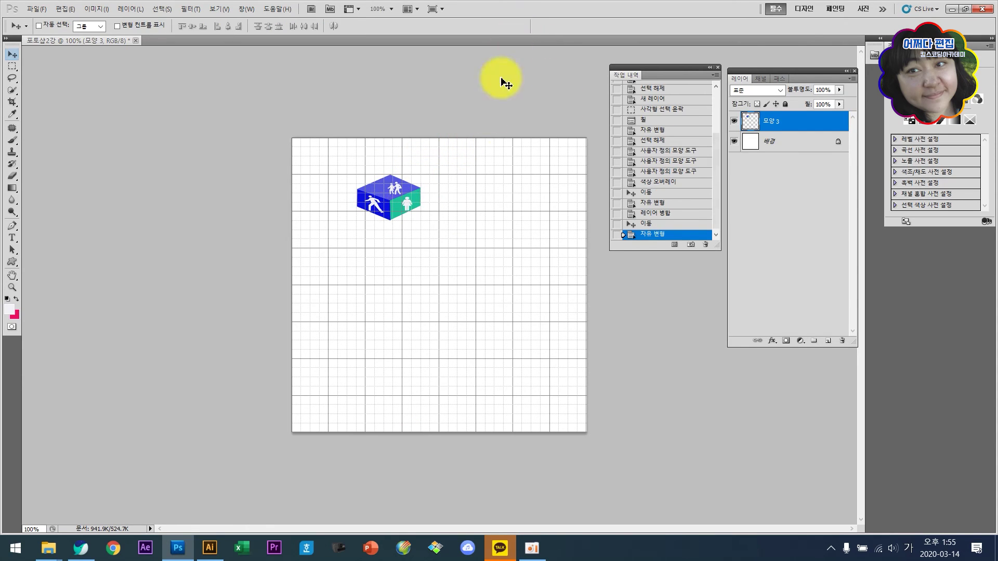
pyautogui.moveTo(388, 192); pyautogui.dragTo(436, 192)
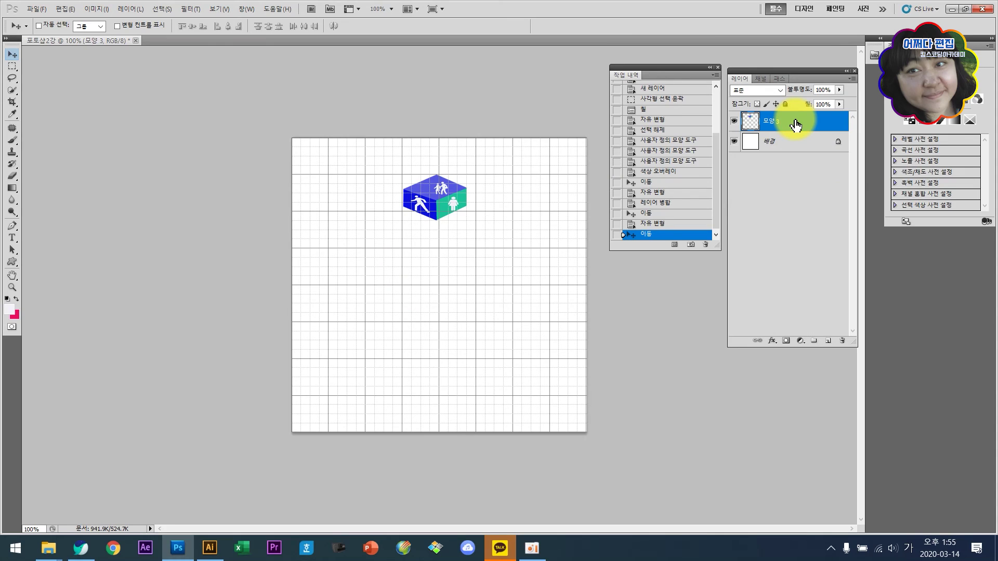
# - Duplicate the small cube and place copies below it to the left and right as a three-cube stack, nudging the right copy into alignment
pyautogui.moveTo(796, 124); pyautogui.dragTo(828, 340)
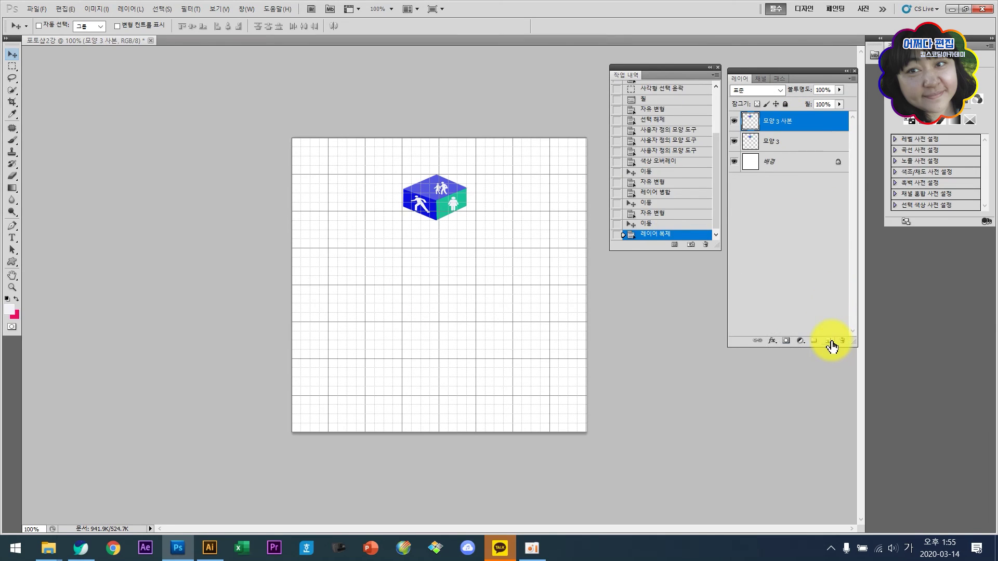
pyautogui.moveTo(822, 125); pyautogui.dragTo(828, 344)
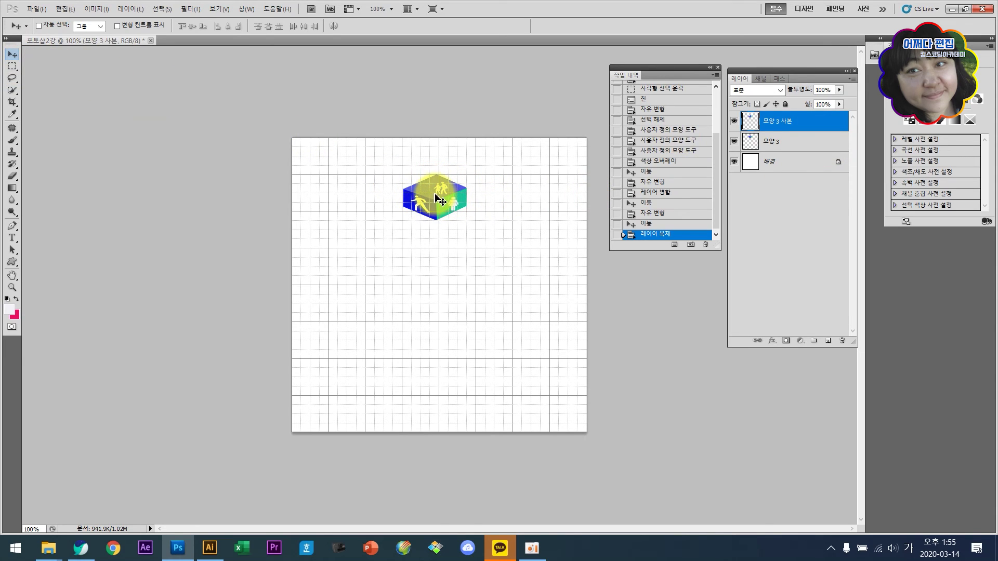
pyautogui.moveTo(441, 200); pyautogui.dragTo(464, 235)
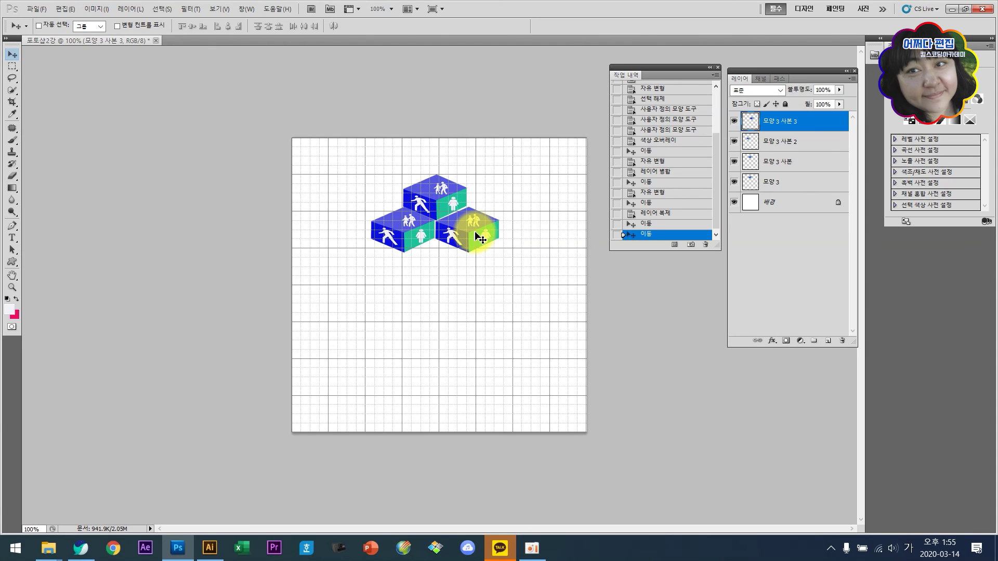
pyautogui.press('Left')
pyautogui.press('Left')
pyautogui.press('Left')
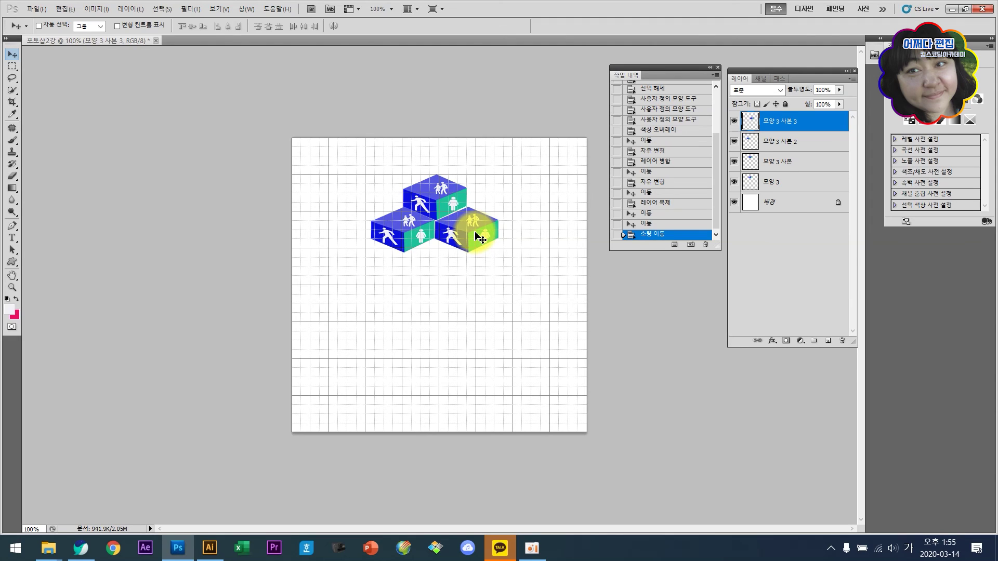
pyautogui.press('Up')
pyautogui.press('Up')
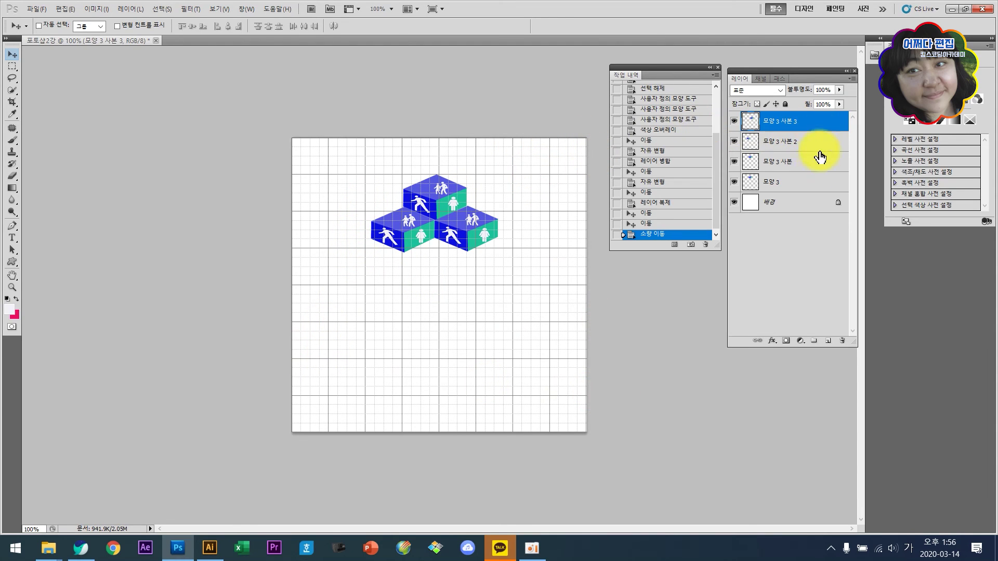
# - Merge the 모양 3 layer and its three copies into one layer
pyautogui.keyDown('shift'); pyautogui.click(808, 189); pyautogui.keyUp('shift')
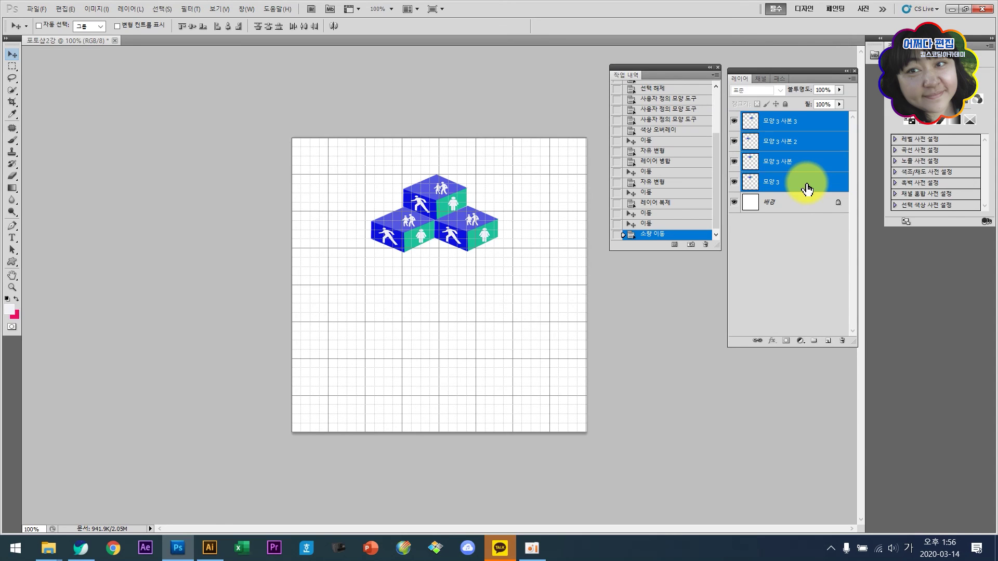
pyautogui.rightClick(807, 189)
pyautogui.click(859, 420)
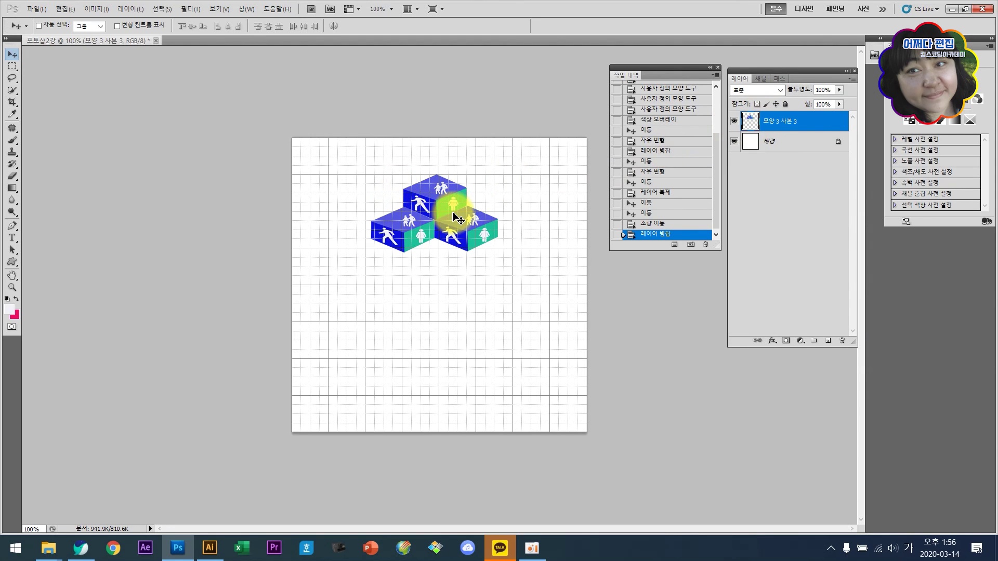
# - Free-transform the three-cube stack to 47.88% in width and height, move it back to the canvas's upper centre, and apply
pyautogui.hotkey('ctrl', 't')
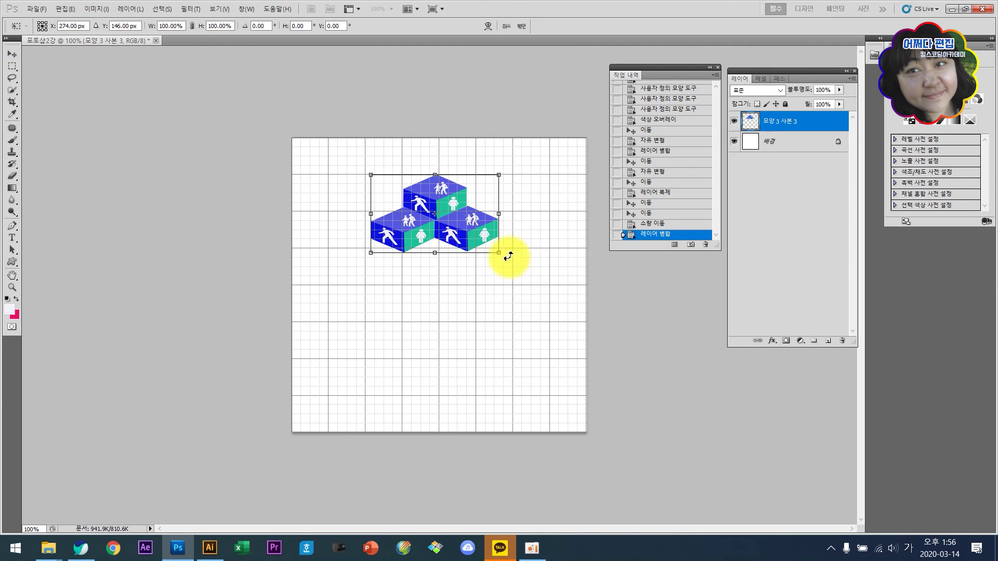
pyautogui.moveTo(498, 253); pyautogui.dragTo(436, 207)
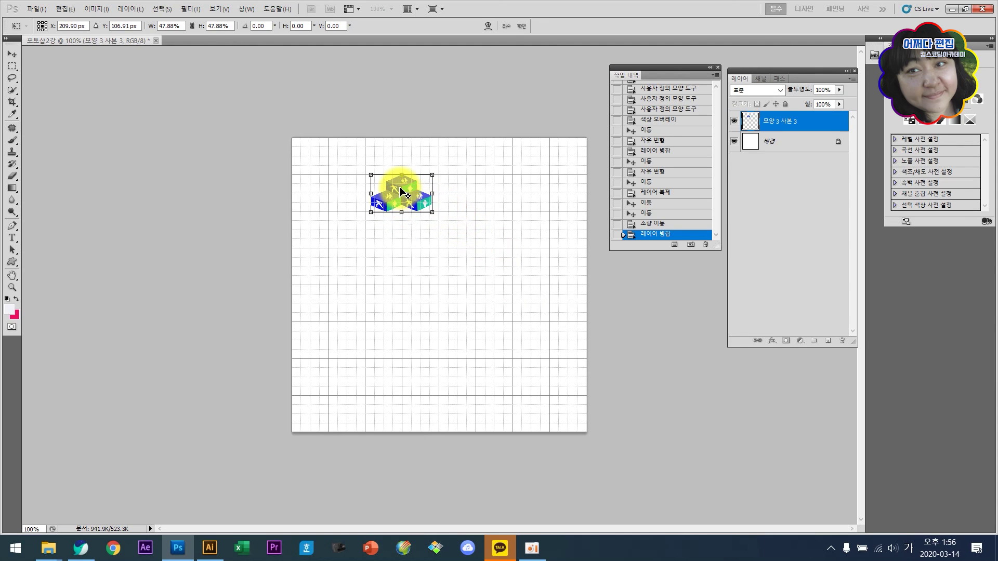
pyautogui.moveTo(422, 190); pyautogui.dragTo(457, 191)
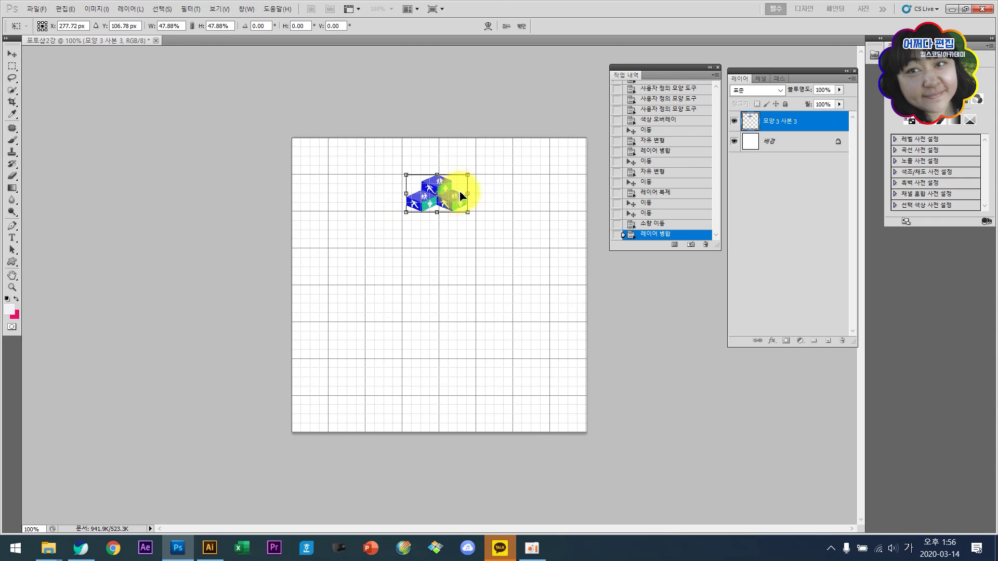
pyautogui.click(520, 27)
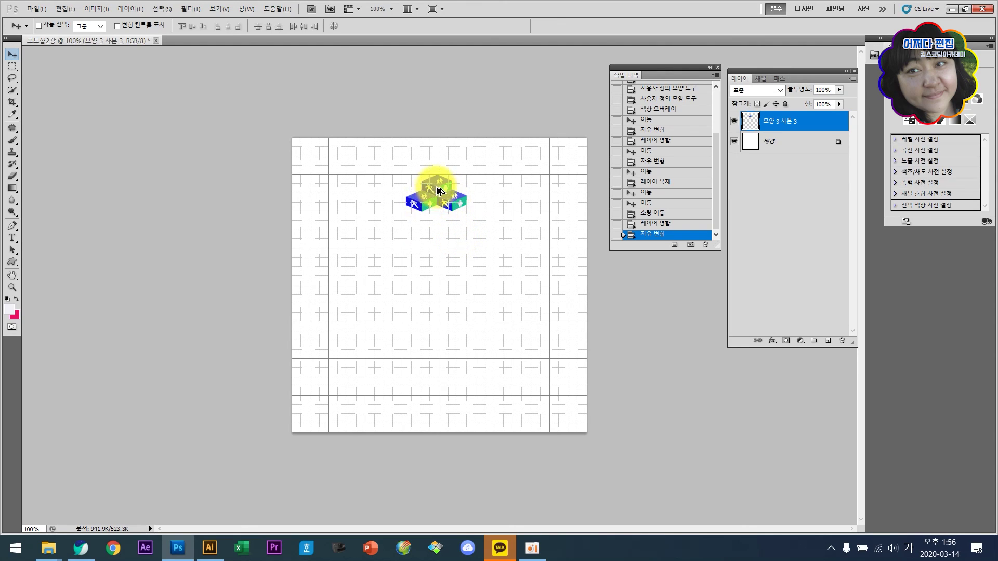
# - Place three copies of the reduced stack beneath the original, at left, middle and right, to form a four-row cube pyramid
pyautogui.moveTo(441, 185); pyautogui.dragTo(412, 223)
pyautogui.press('Left')
pyautogui.moveTo(412, 217); pyautogui.dragTo(467, 222)
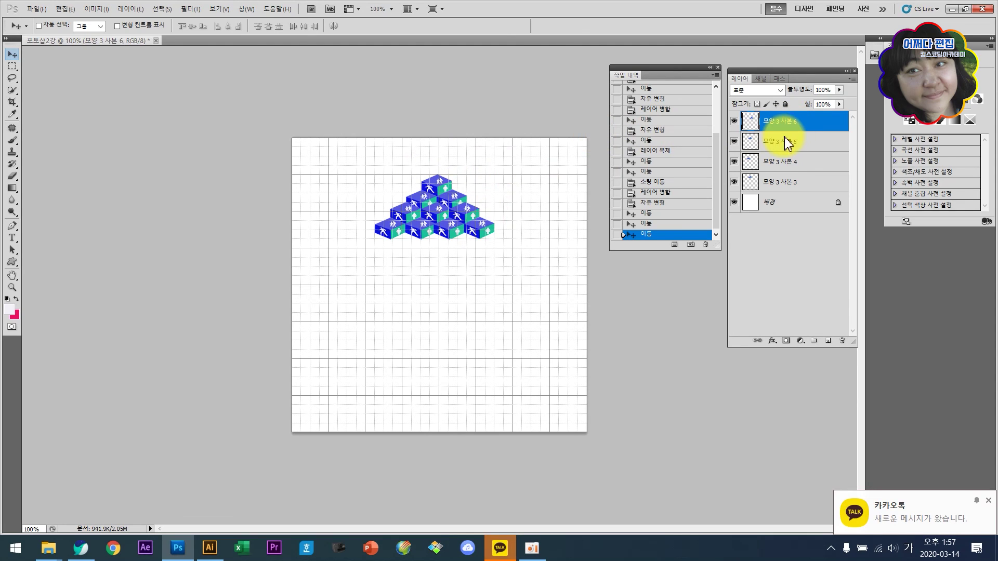
# - Merge the four stack layers from 모양 3 사본 6 down to 모양 3 사본 3 into one layer
pyautogui.keyDown('shift'); pyautogui.click(798, 186); pyautogui.keyUp('shift')
pyautogui.rightClick(799, 187)
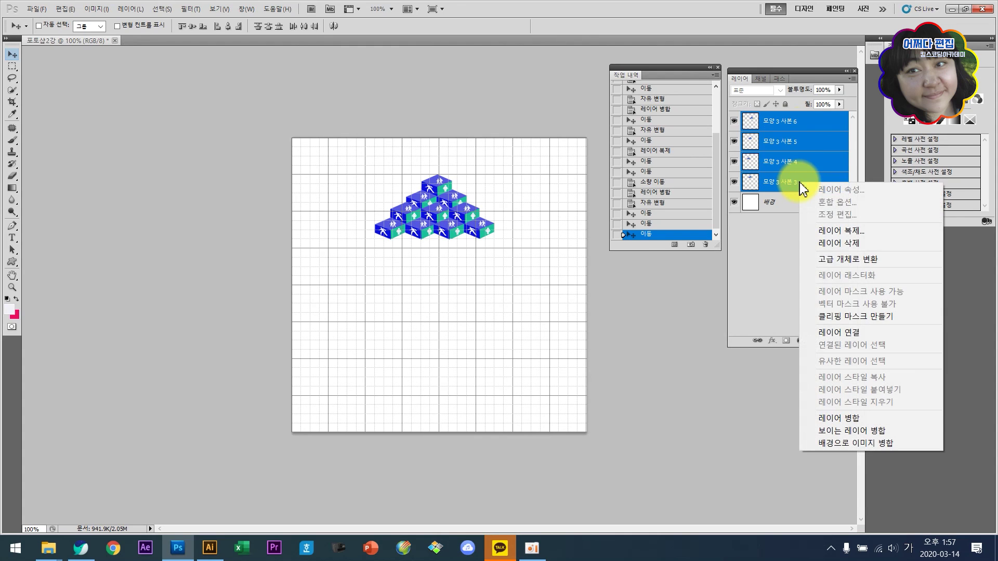
pyautogui.click(838, 418)
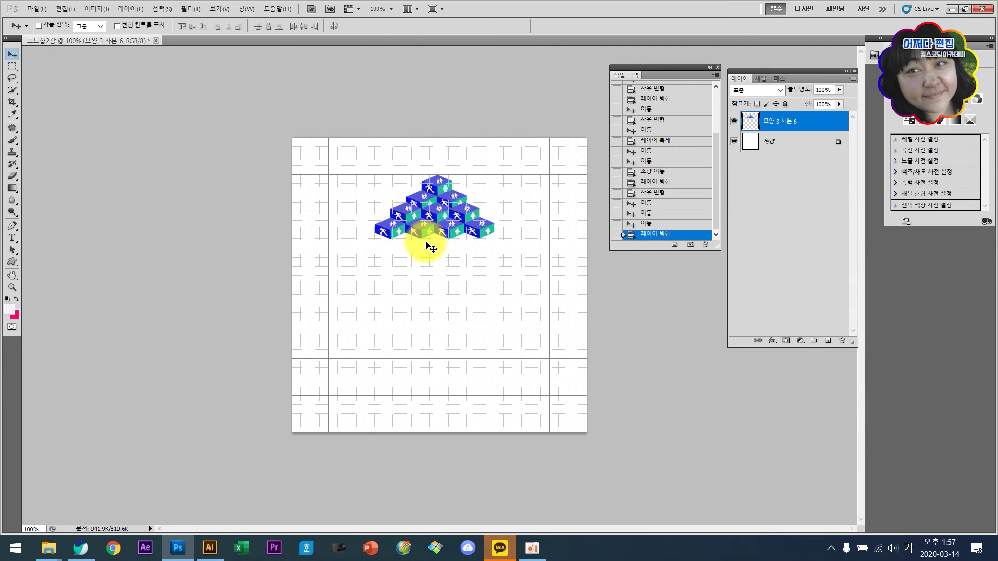
# - Free-transform the four-row pyramid to 76.15% in width and height, centre it near the canvas top, and apply
pyautogui.hotkey('ctrl', 't')
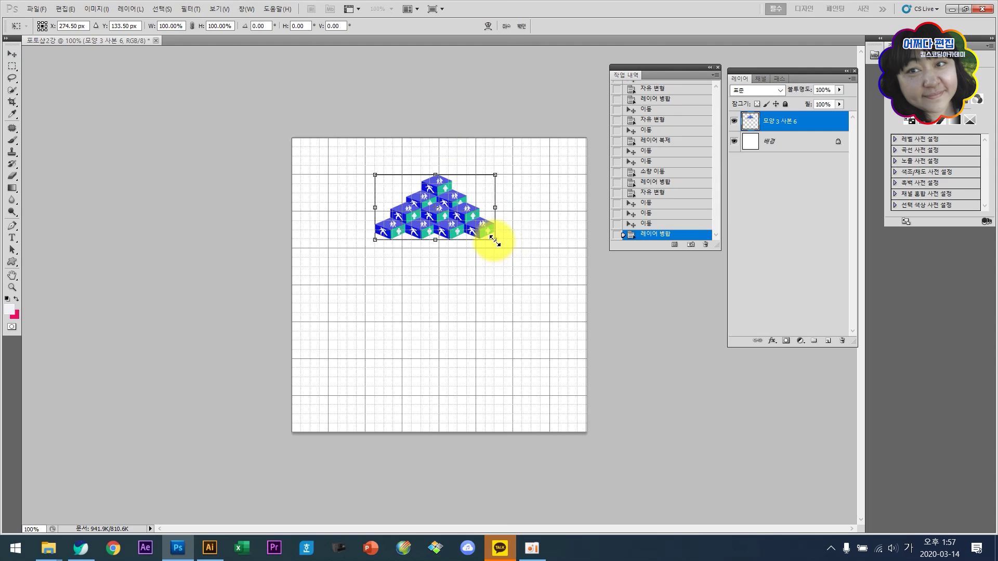
pyautogui.moveTo(493, 241); pyautogui.dragTo(466, 224)
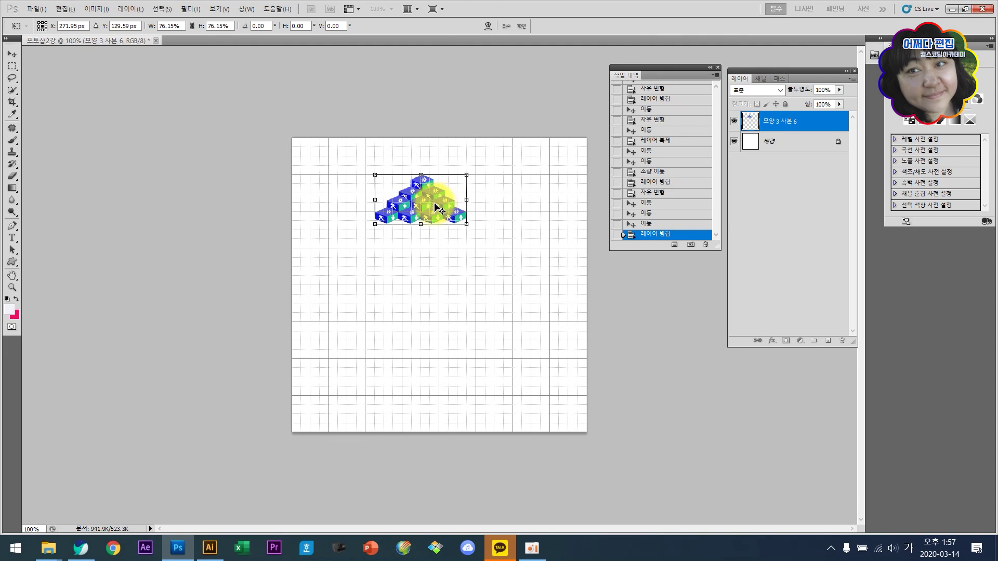
pyautogui.moveTo(434, 198); pyautogui.dragTo(446, 198)
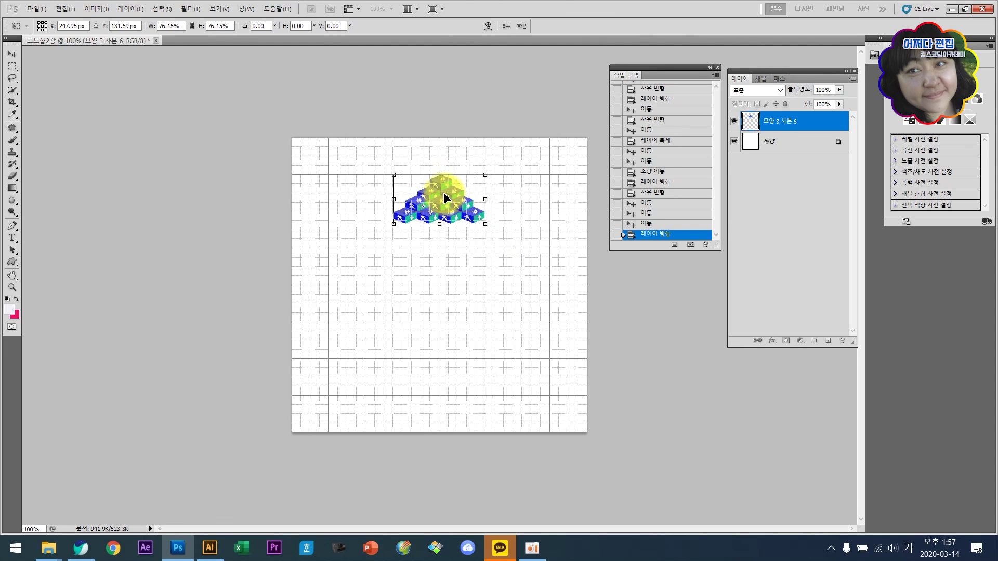
pyautogui.click(524, 28)
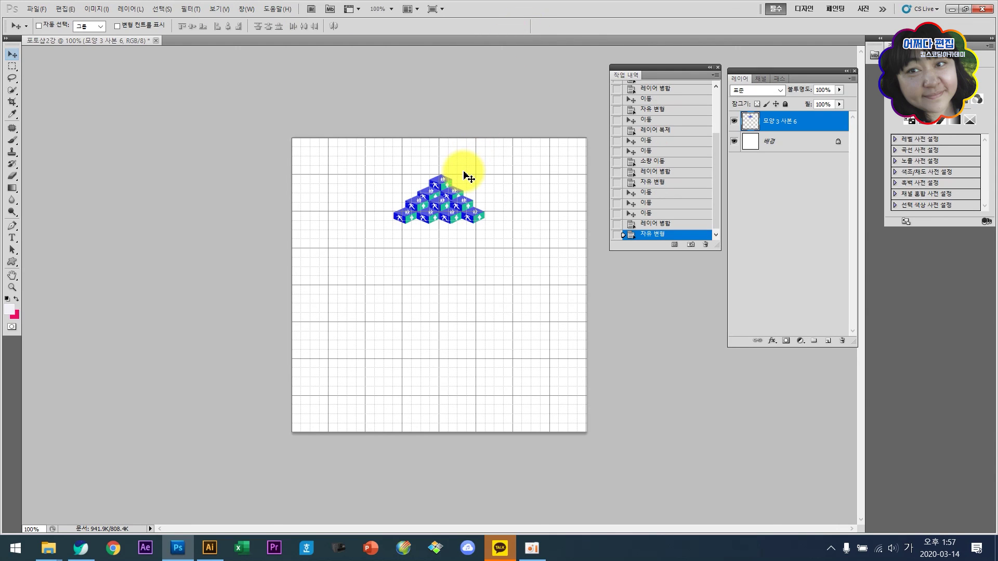
# - Place two copies of the pyramid below the original, starting at the lower left, and nudge the second copy left to line up its cubes
pyautogui.moveTo(444, 197); pyautogui.dragTo(428, 250)
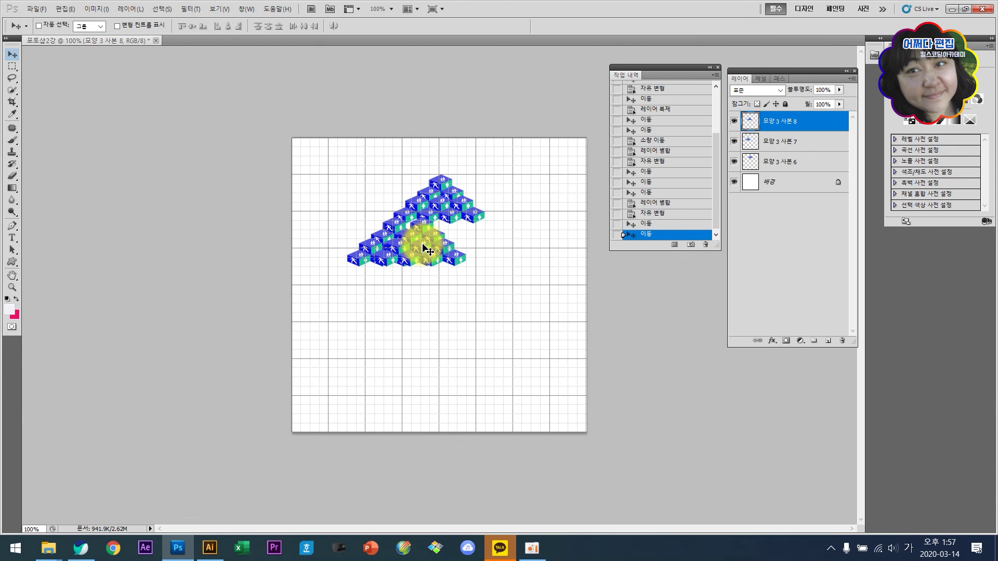
pyautogui.press('Left')
pyautogui.press('Left')
pyautogui.press('Left')
pyautogui.press('Left')
pyautogui.press('Left')
pyautogui.press('Left')
pyautogui.press('Left')
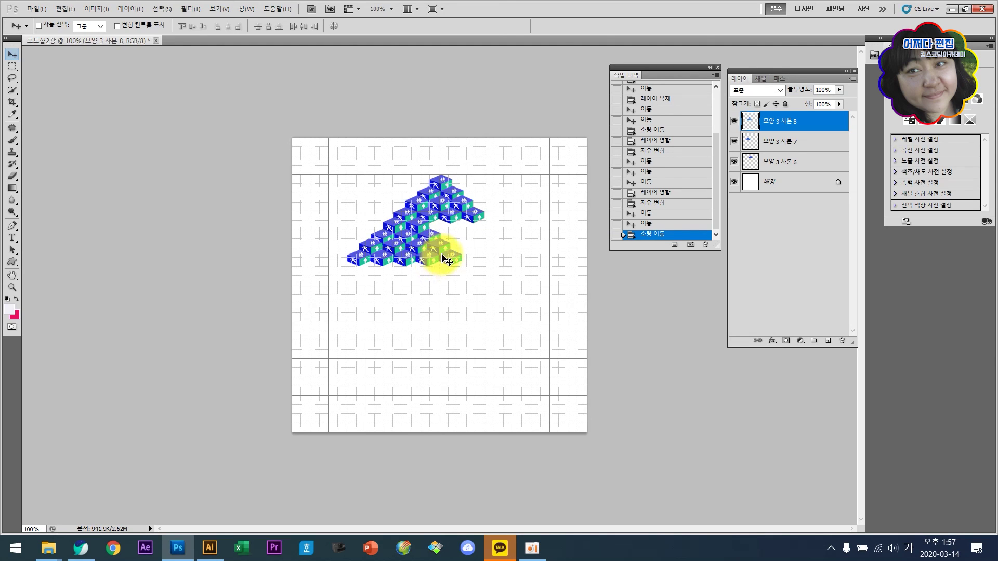
# - Add two more pyramid copies further right along the lower row, nudging them left and up so their cubes fit the neighbouring ones
pyautogui.moveTo(424, 250); pyautogui.dragTo(449, 250)
pyautogui.press('Left')
pyautogui.press('Left')
pyautogui.press('Left')
pyautogui.press('Left')
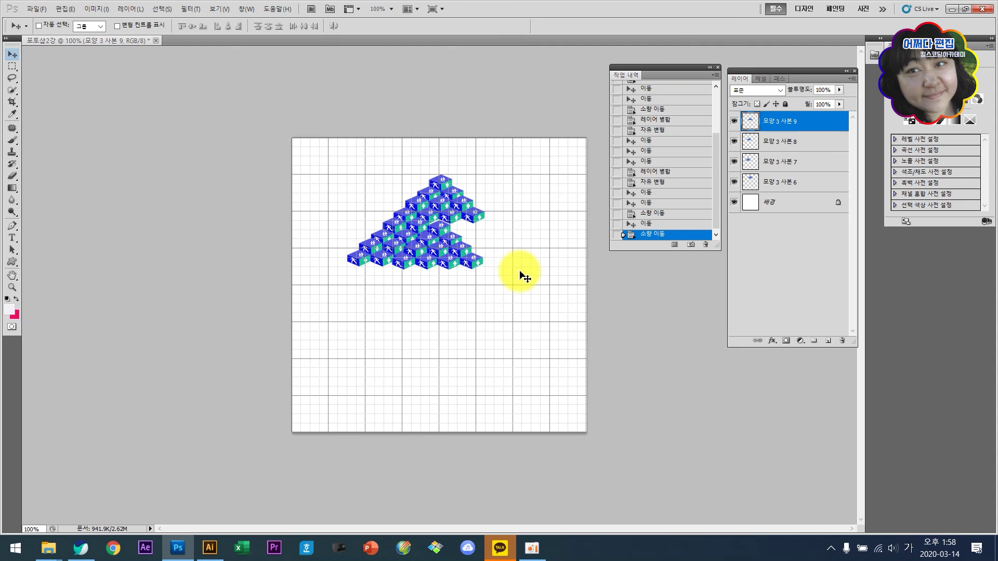
pyautogui.press('Up')
pyautogui.press('Up')
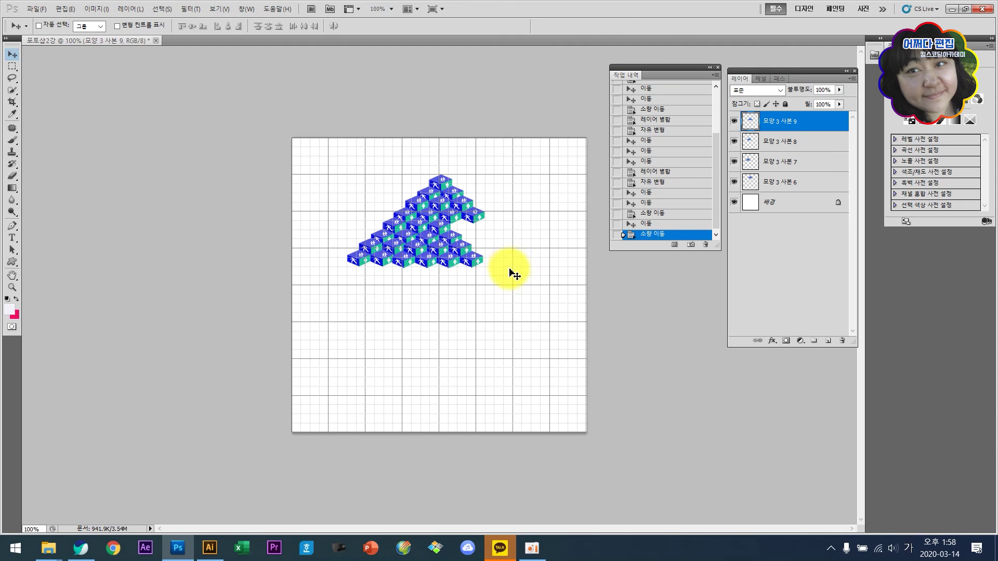
pyautogui.moveTo(443, 248); pyautogui.dragTo(474, 255)
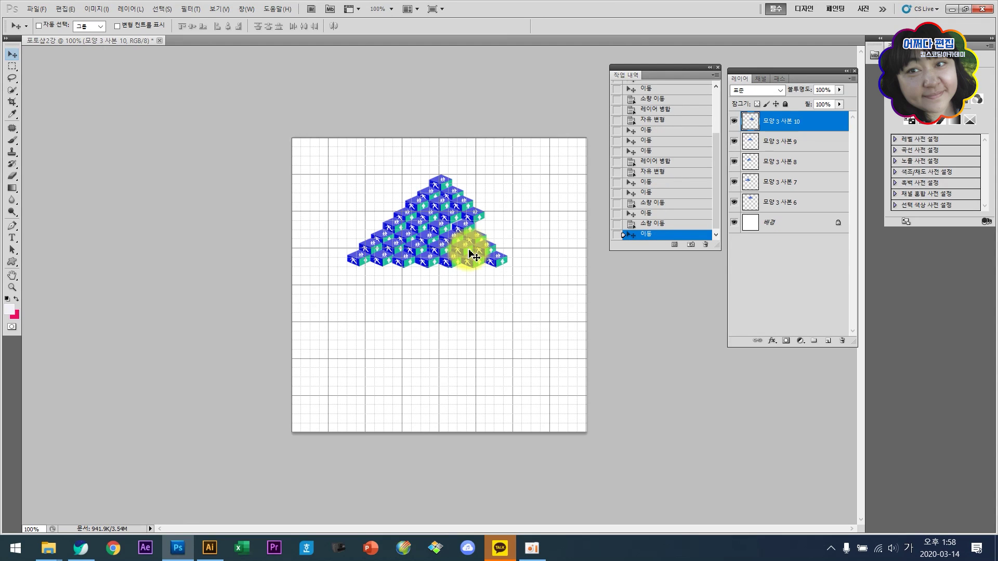
pyautogui.press('Left')
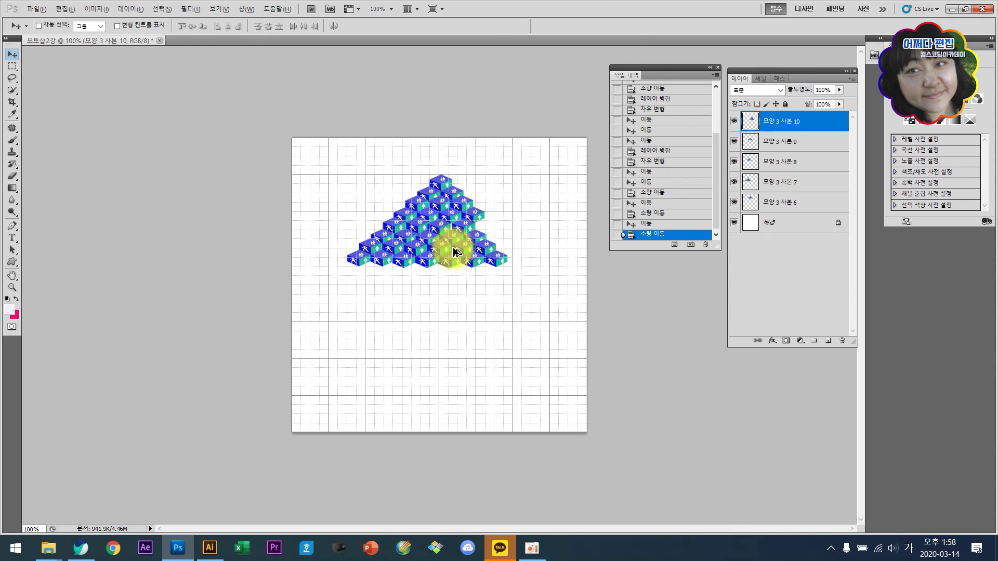
# - Add a last pyramid copy at the right end of the lower row and merge layers 모양 3 사본 6 through 모양 3 사본 11
pyautogui.moveTo(448, 250); pyautogui.dragTo(469, 250)
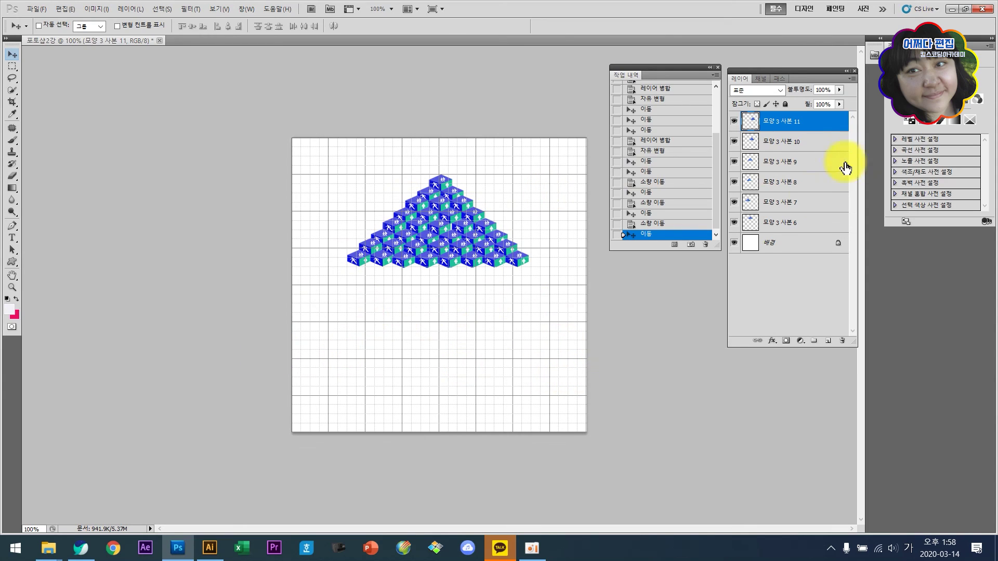
pyautogui.keyDown('shift'); pyautogui.click(799, 228); pyautogui.keyUp('shift')
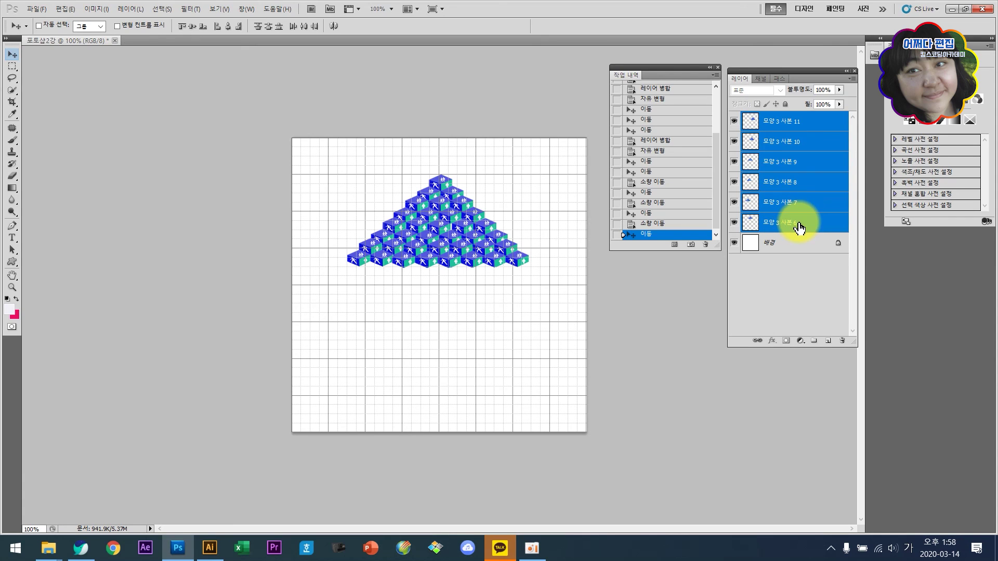
pyautogui.rightClick(813, 198)
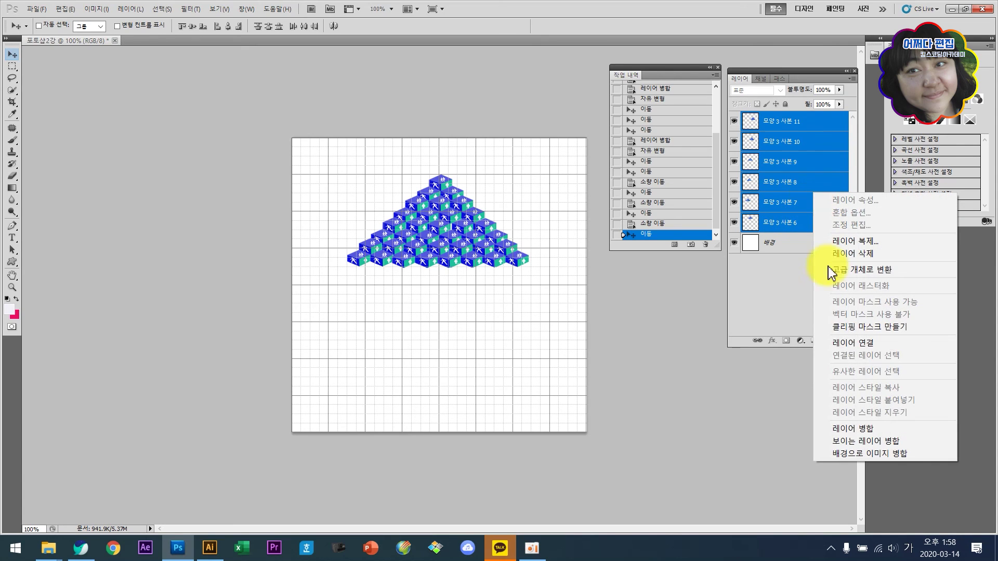
pyautogui.click(845, 426)
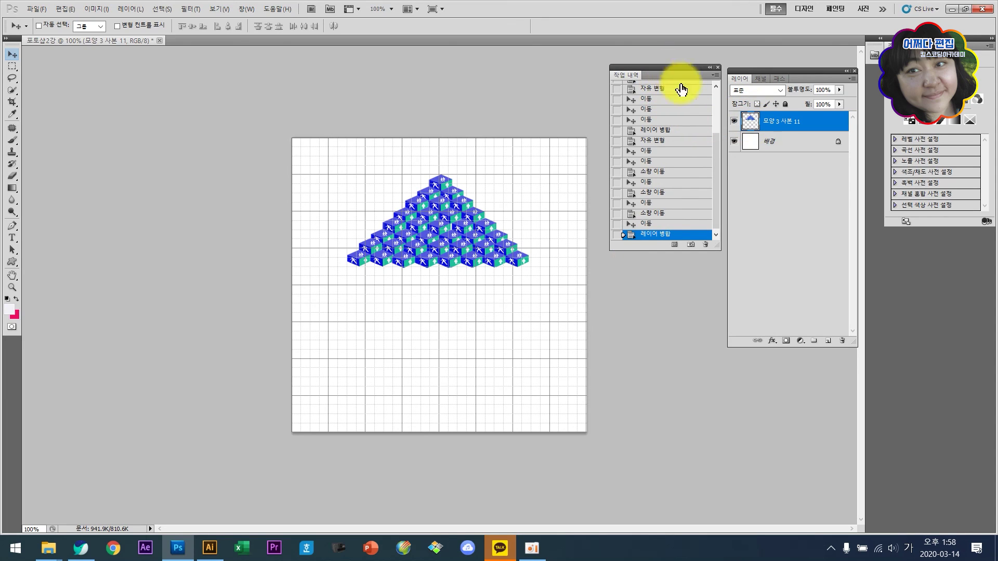
# - Revert the document to several earlier history states, including the one before the merge, and return to the latest Merge Layers state
pyautogui.click(659, 173)
pyautogui.click(657, 163)
pyautogui.click(654, 225)
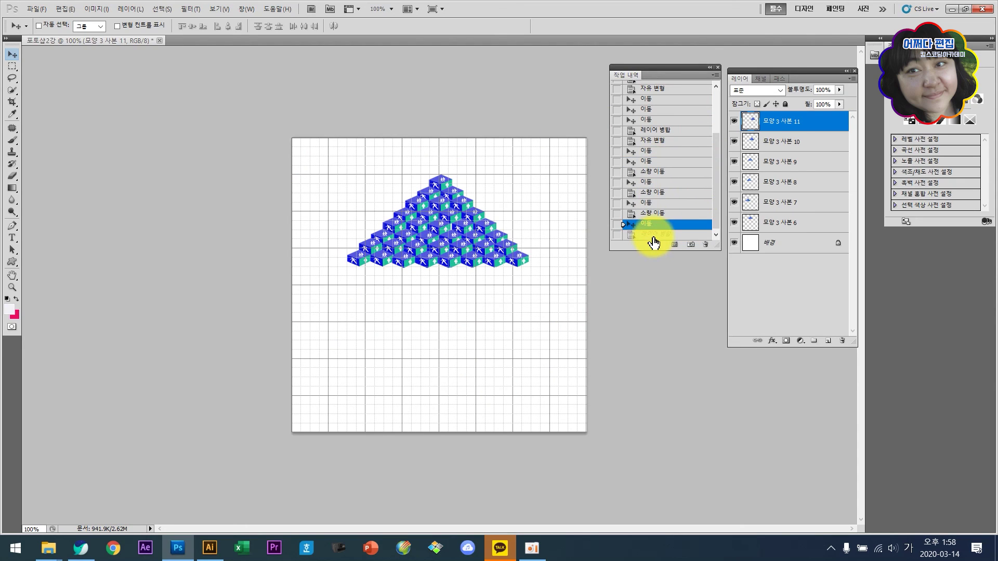
pyautogui.click(654, 234)
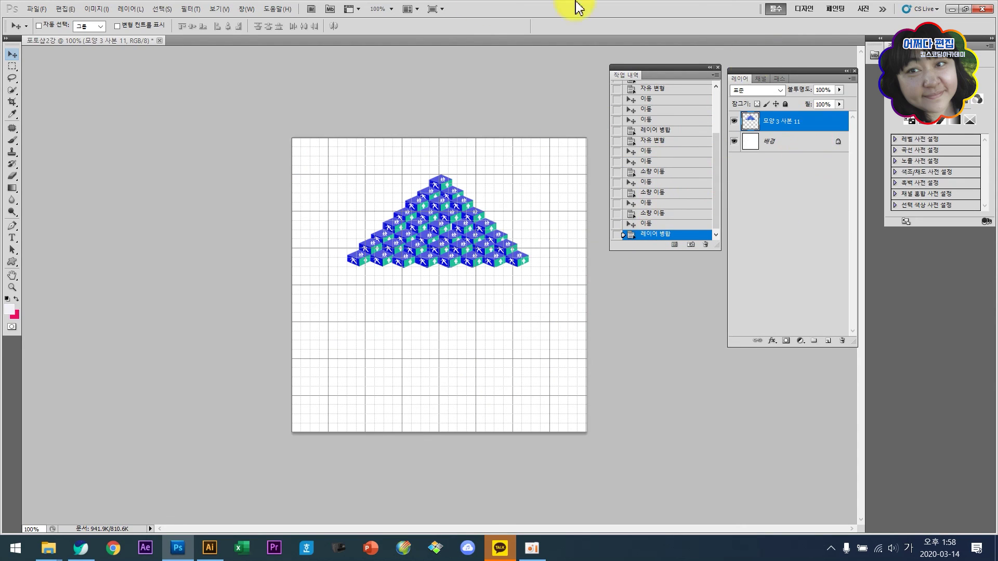